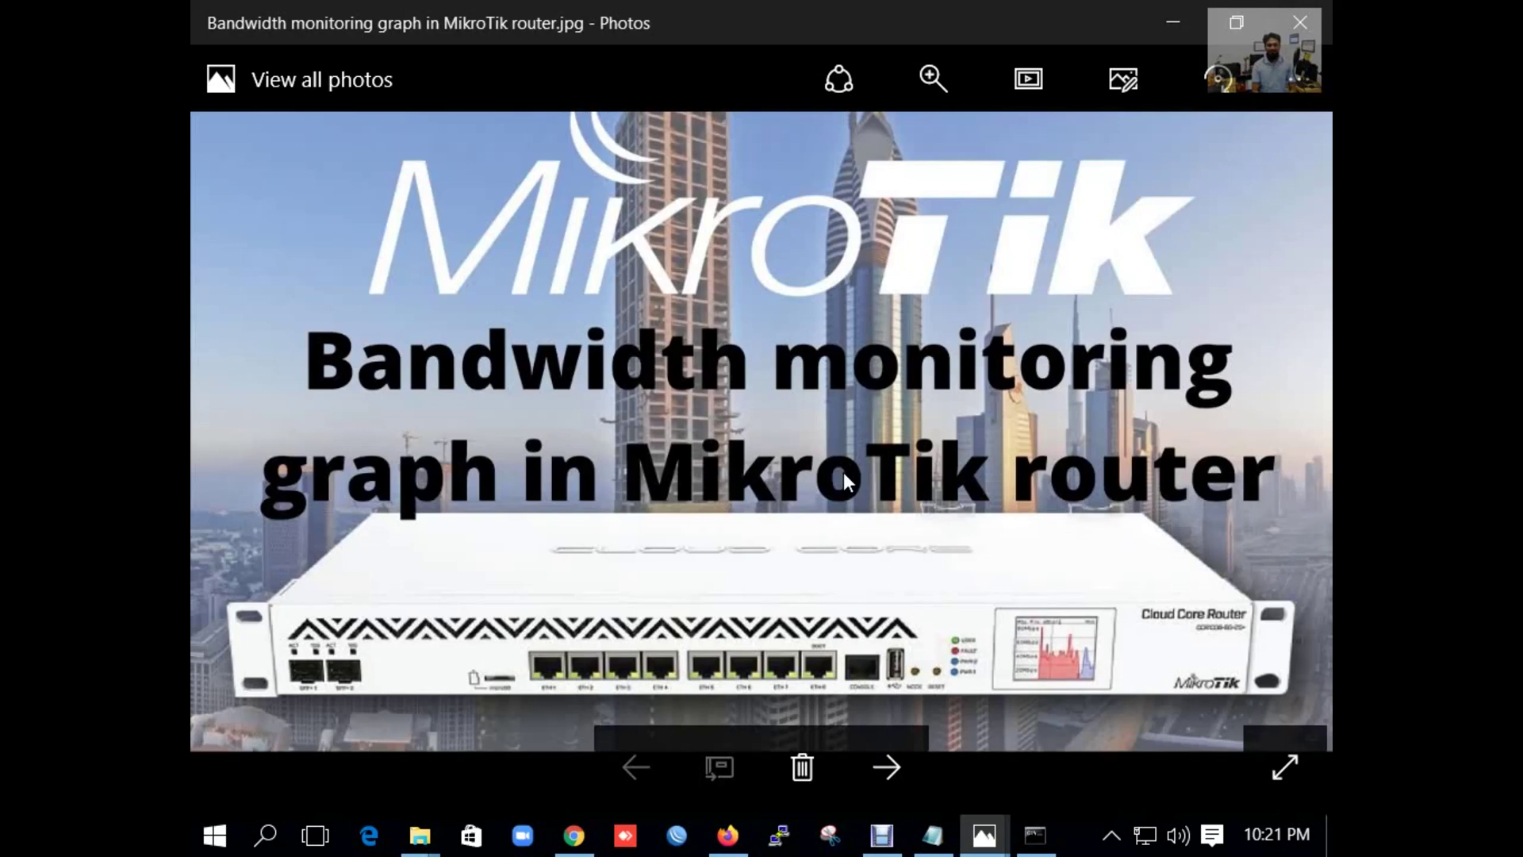
Switch to WinBox and connect to the neighbouring RB941-2nD router at 192.168.88.1 with the saved admin login
click(676, 836)
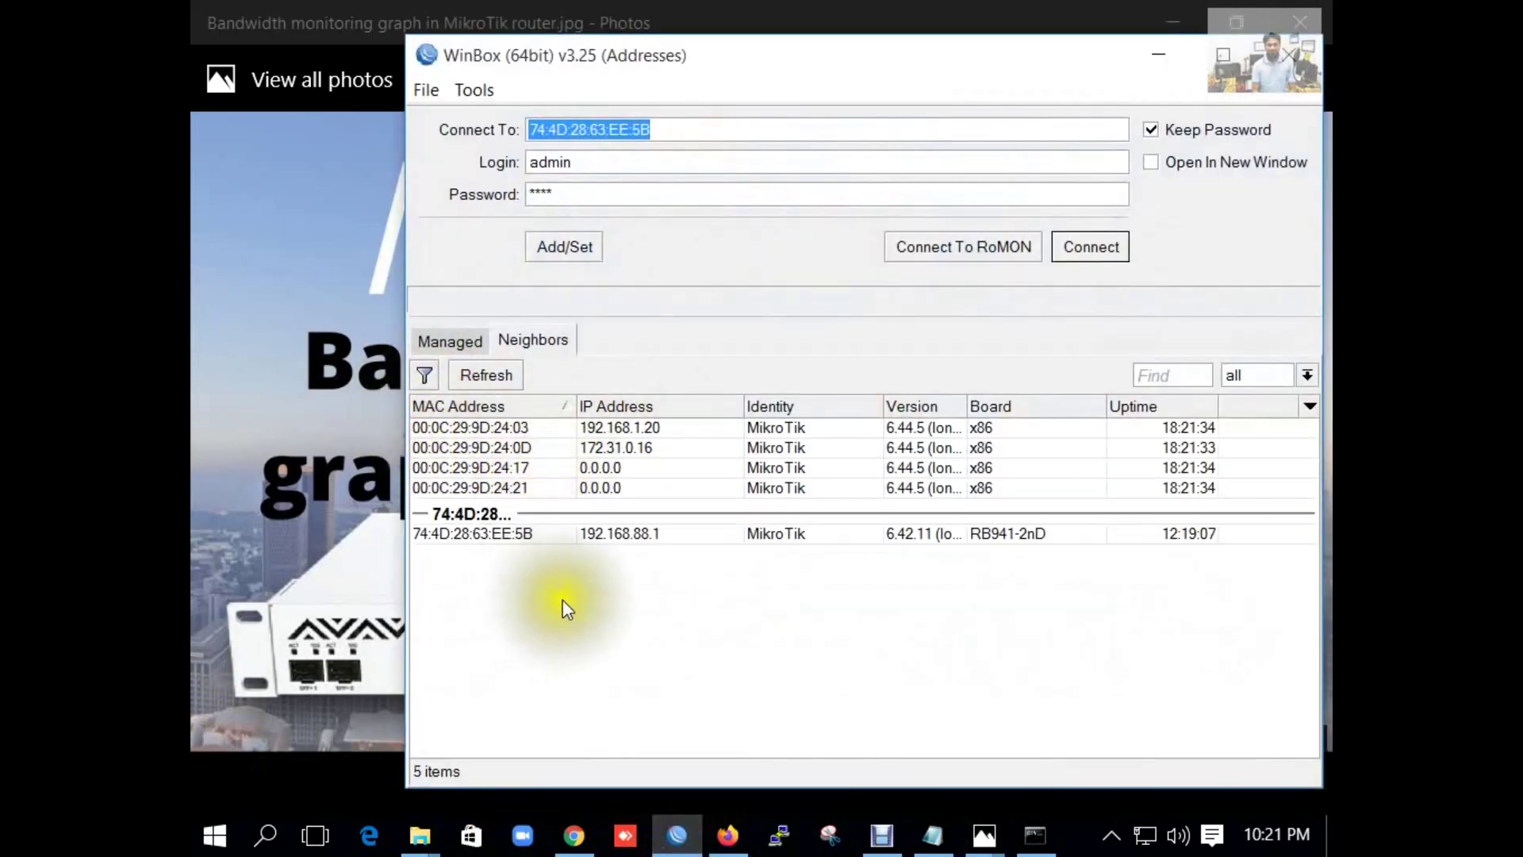
click(527, 536)
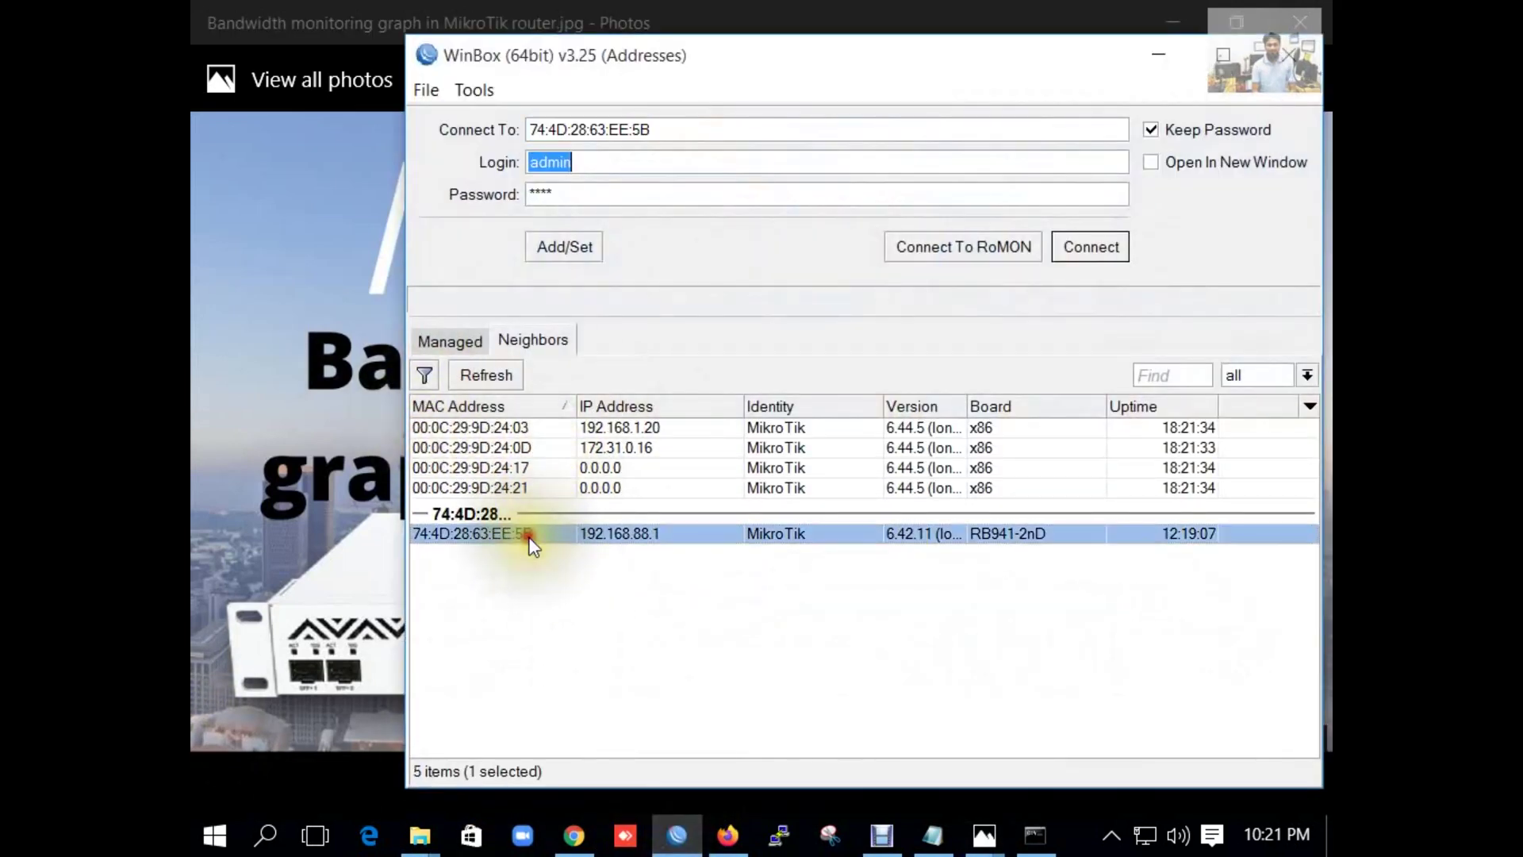
click(1099, 247)
click(1223, 55)
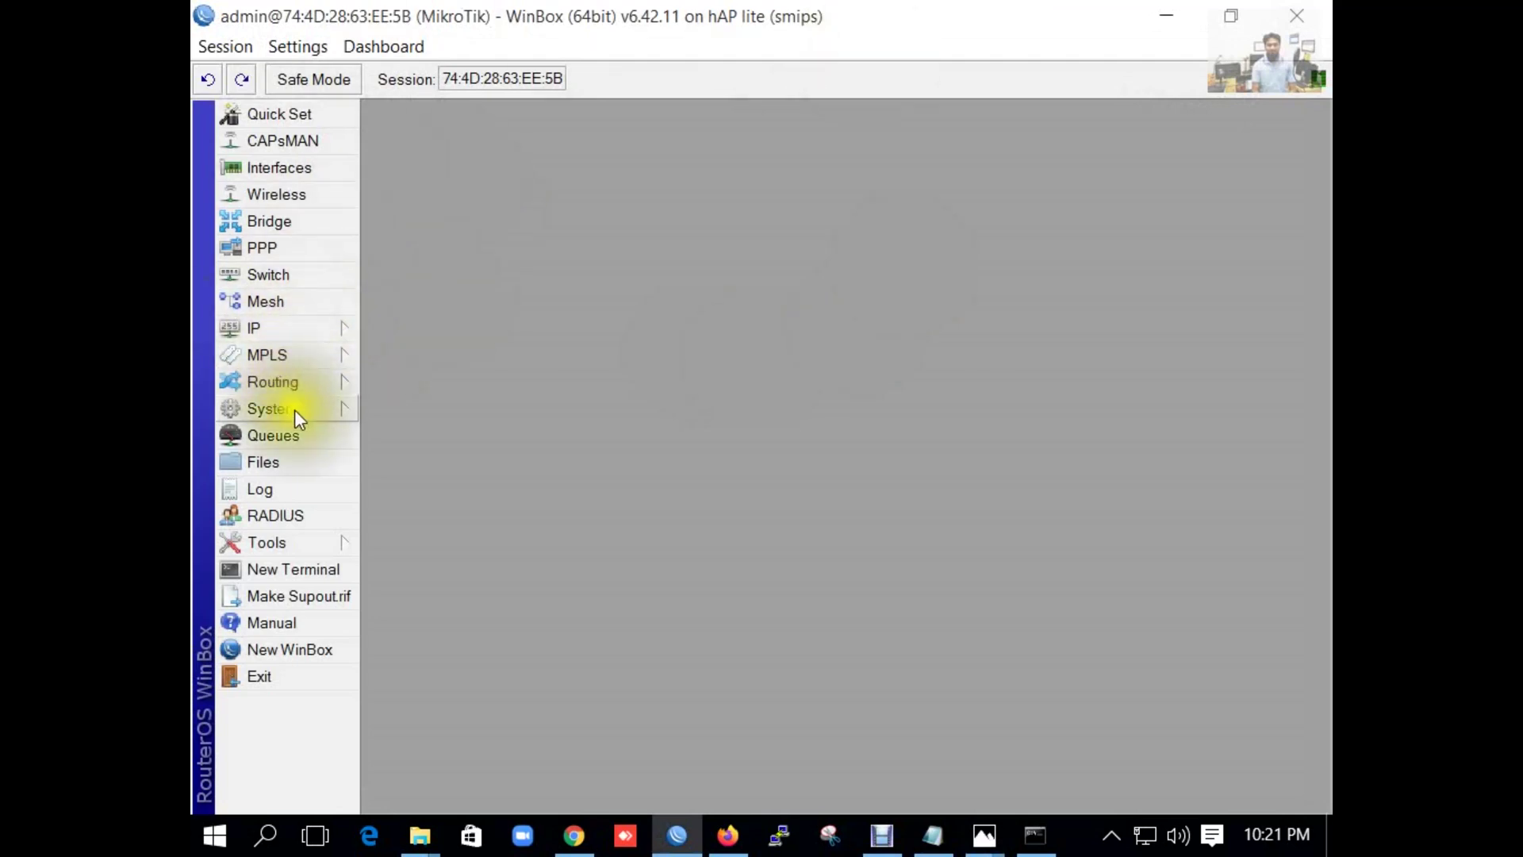
Start a new simple queue in the router's queue list and name it queue1_test1
click(289, 434)
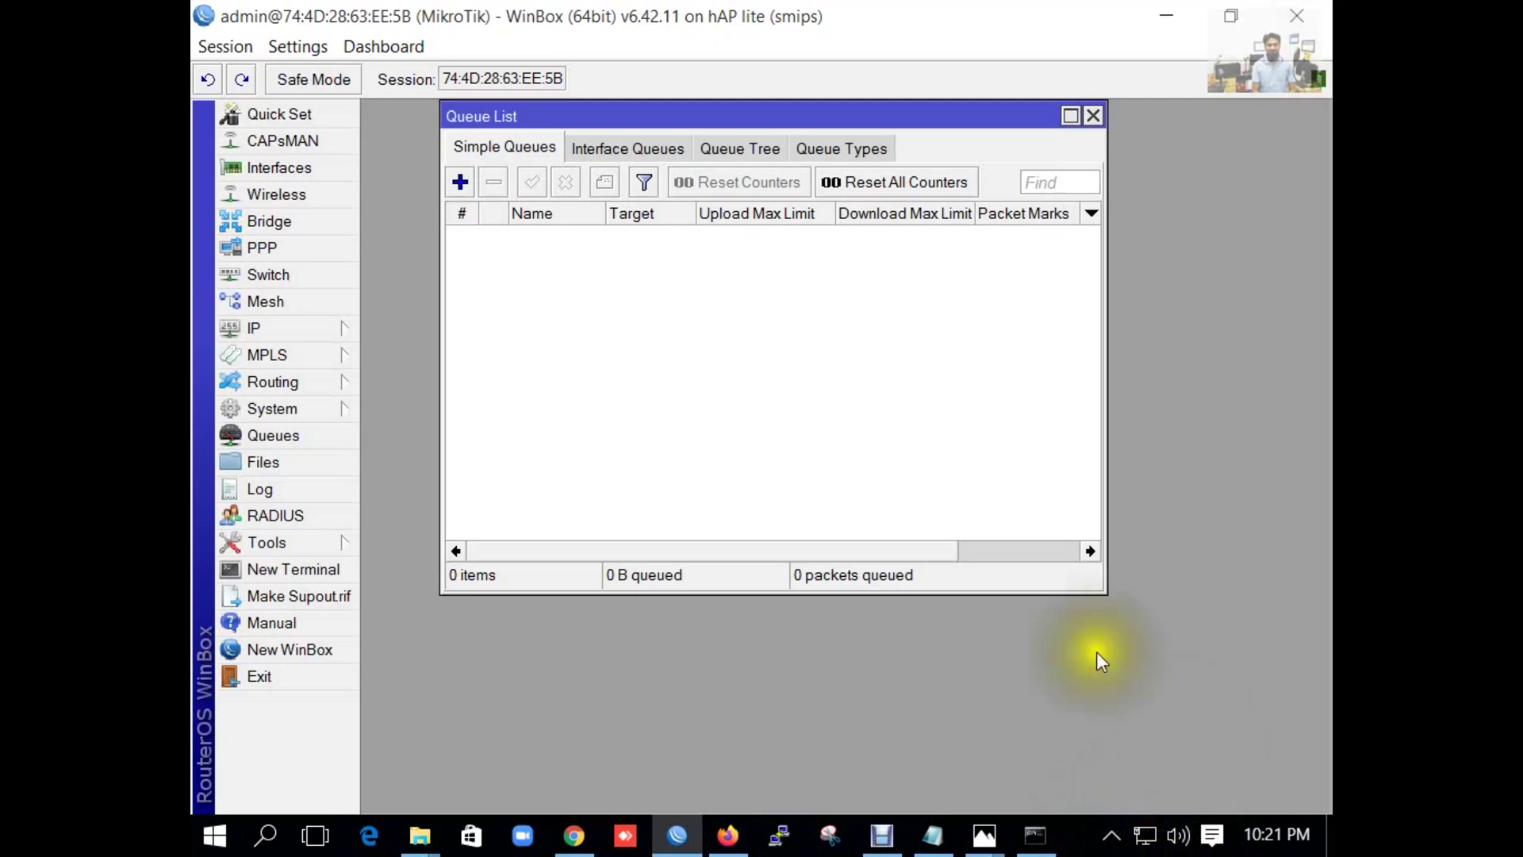
click(459, 183)
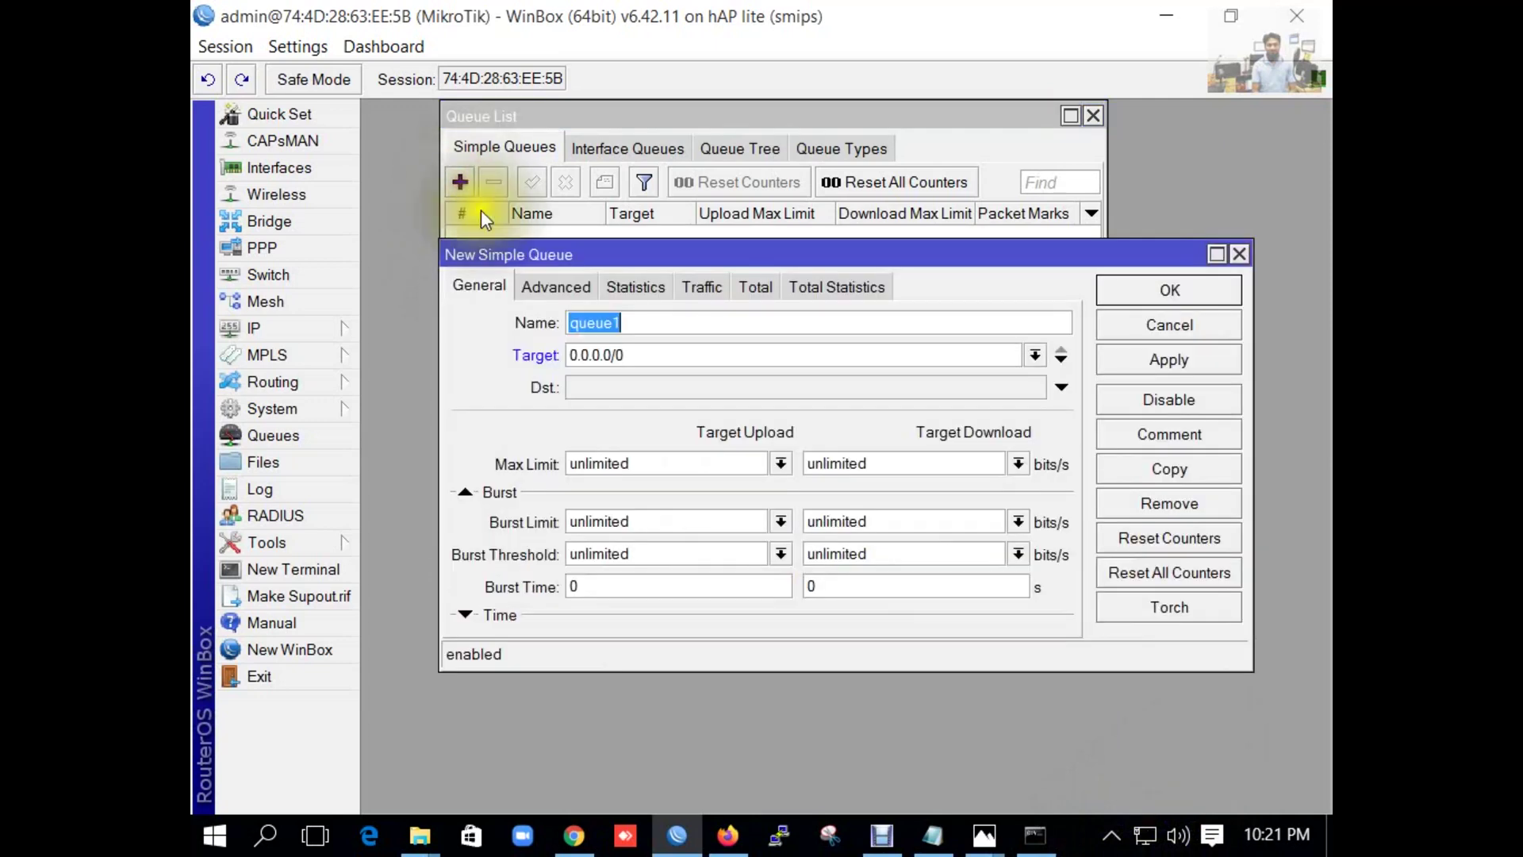
click(632, 326)
text(_)
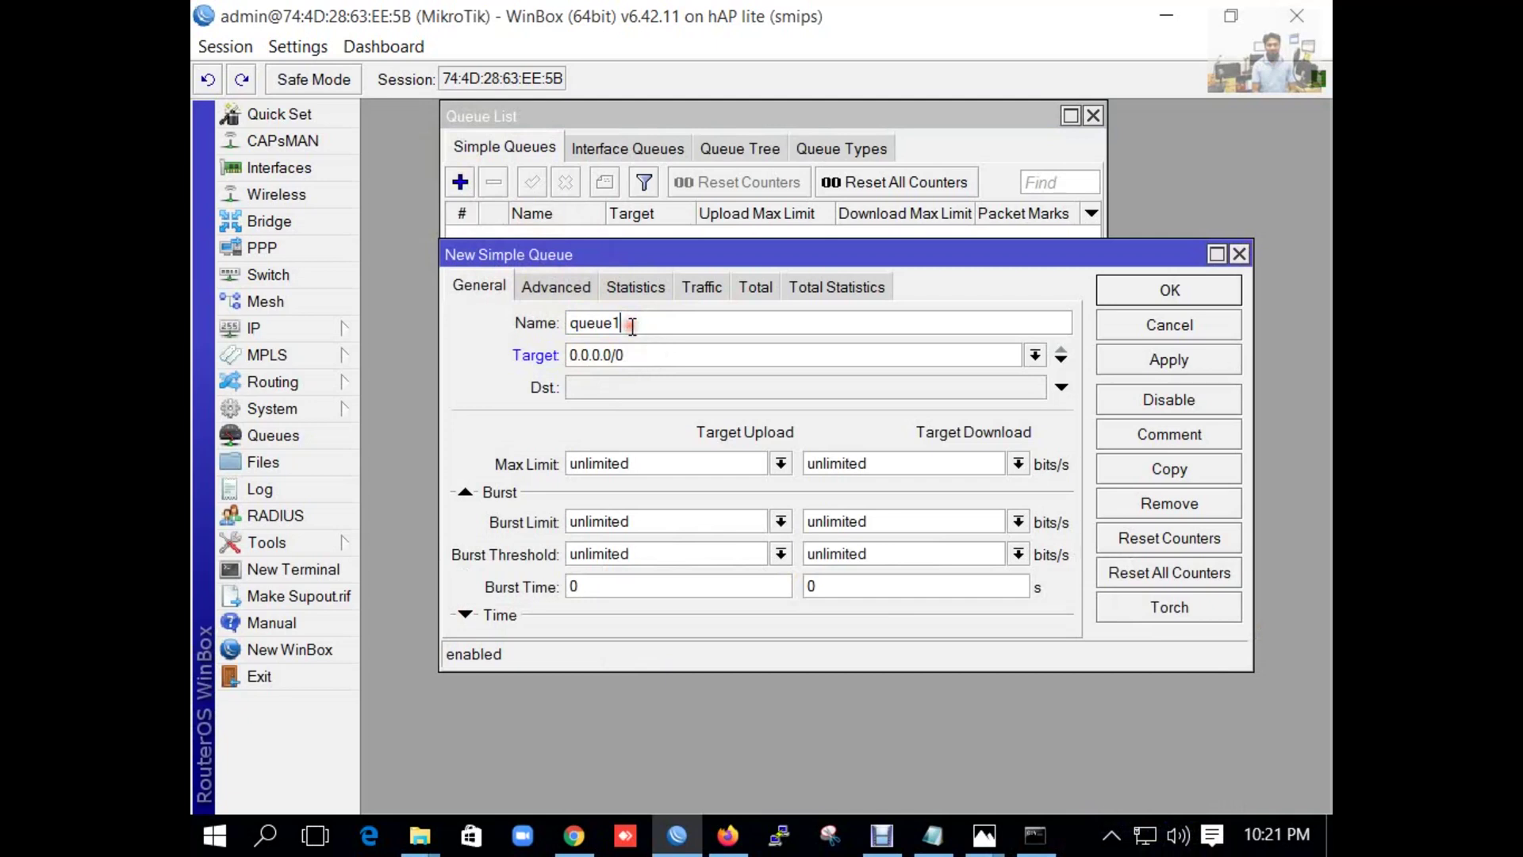
text(tesdt)
key(BackSpace)
text(1)
click(654, 325)
key(BackSpace)
text(test1)
Target the queue at ether2, set its upload and download max limits to 10M, and save it
click(1035, 355)
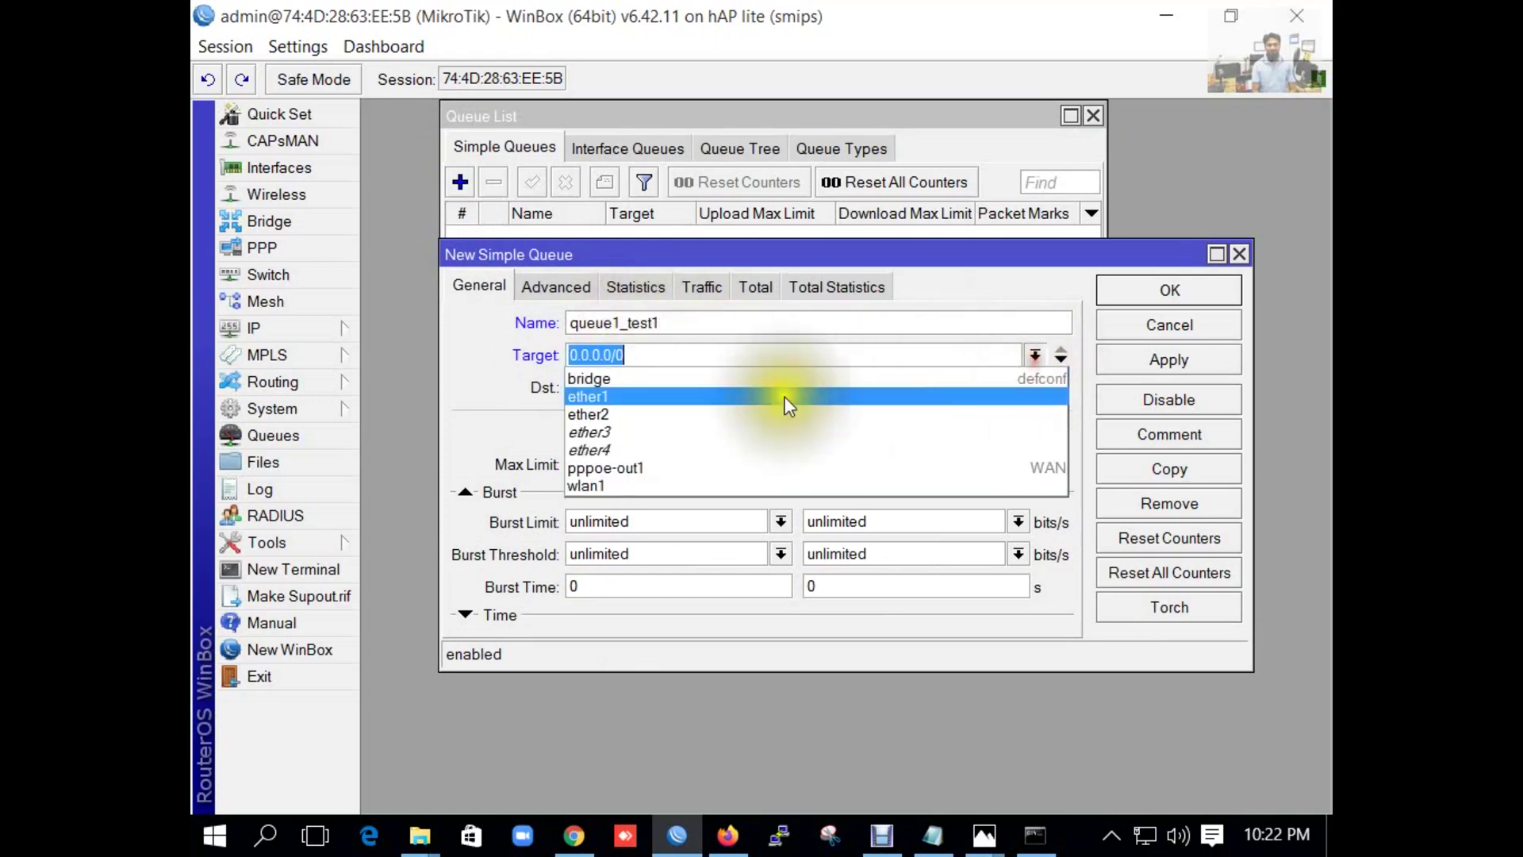
click(659, 416)
click(781, 465)
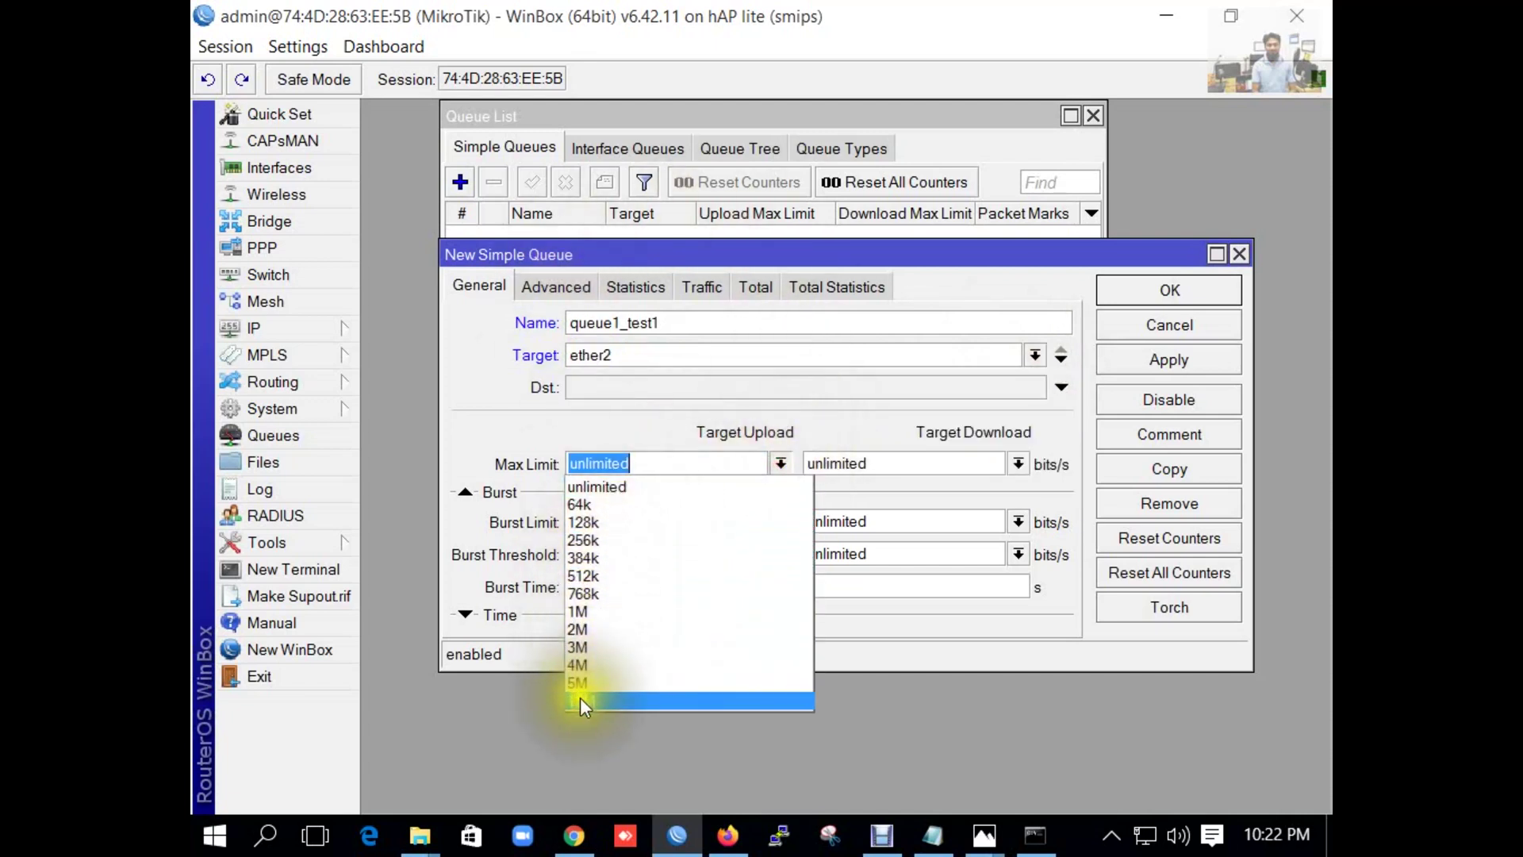
click(579, 698)
click(1019, 466)
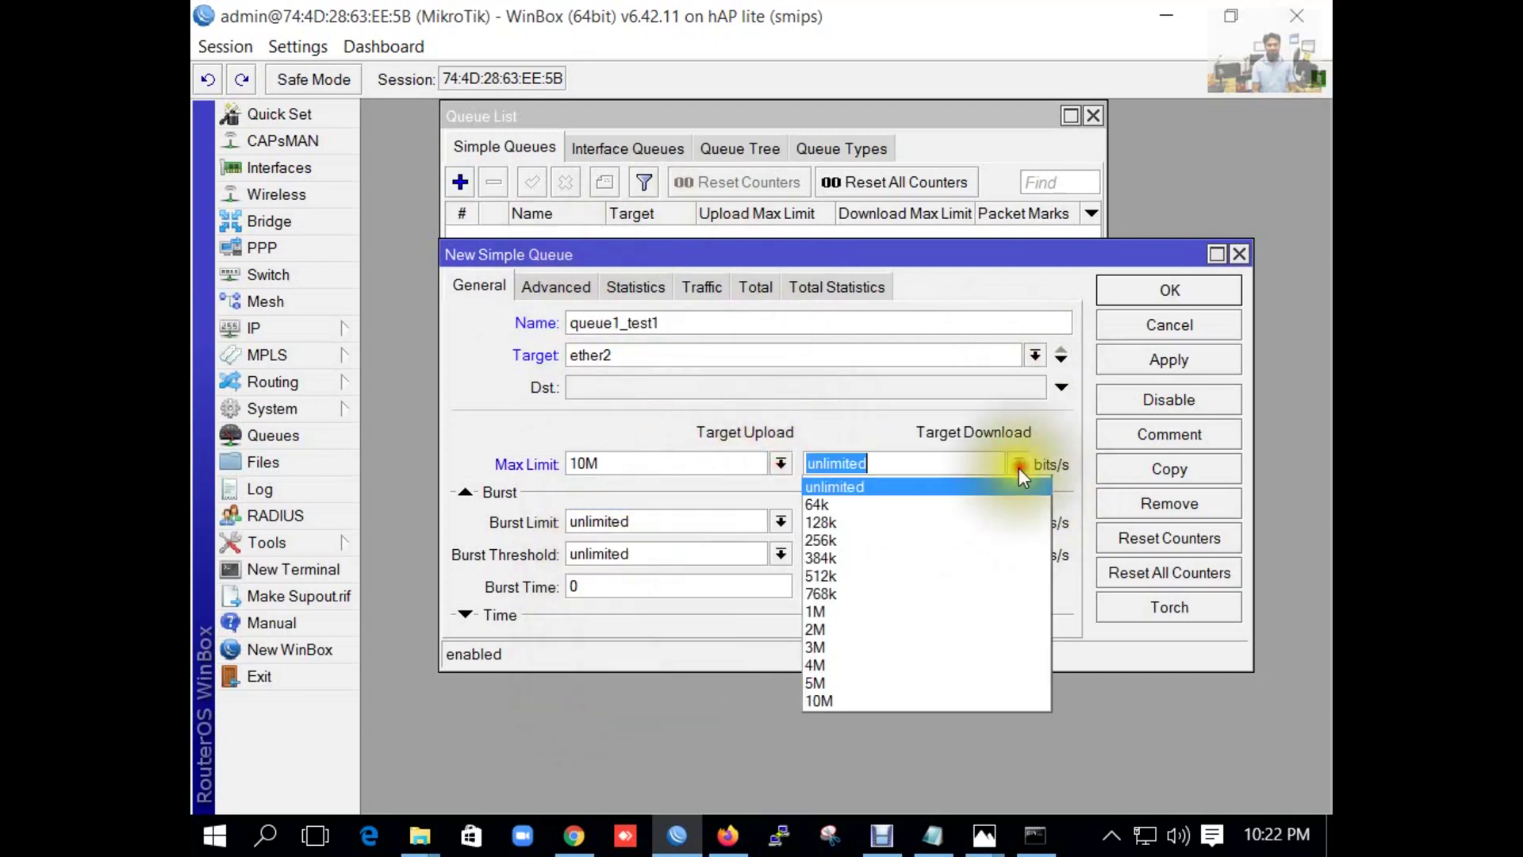
click(840, 702)
click(1158, 361)
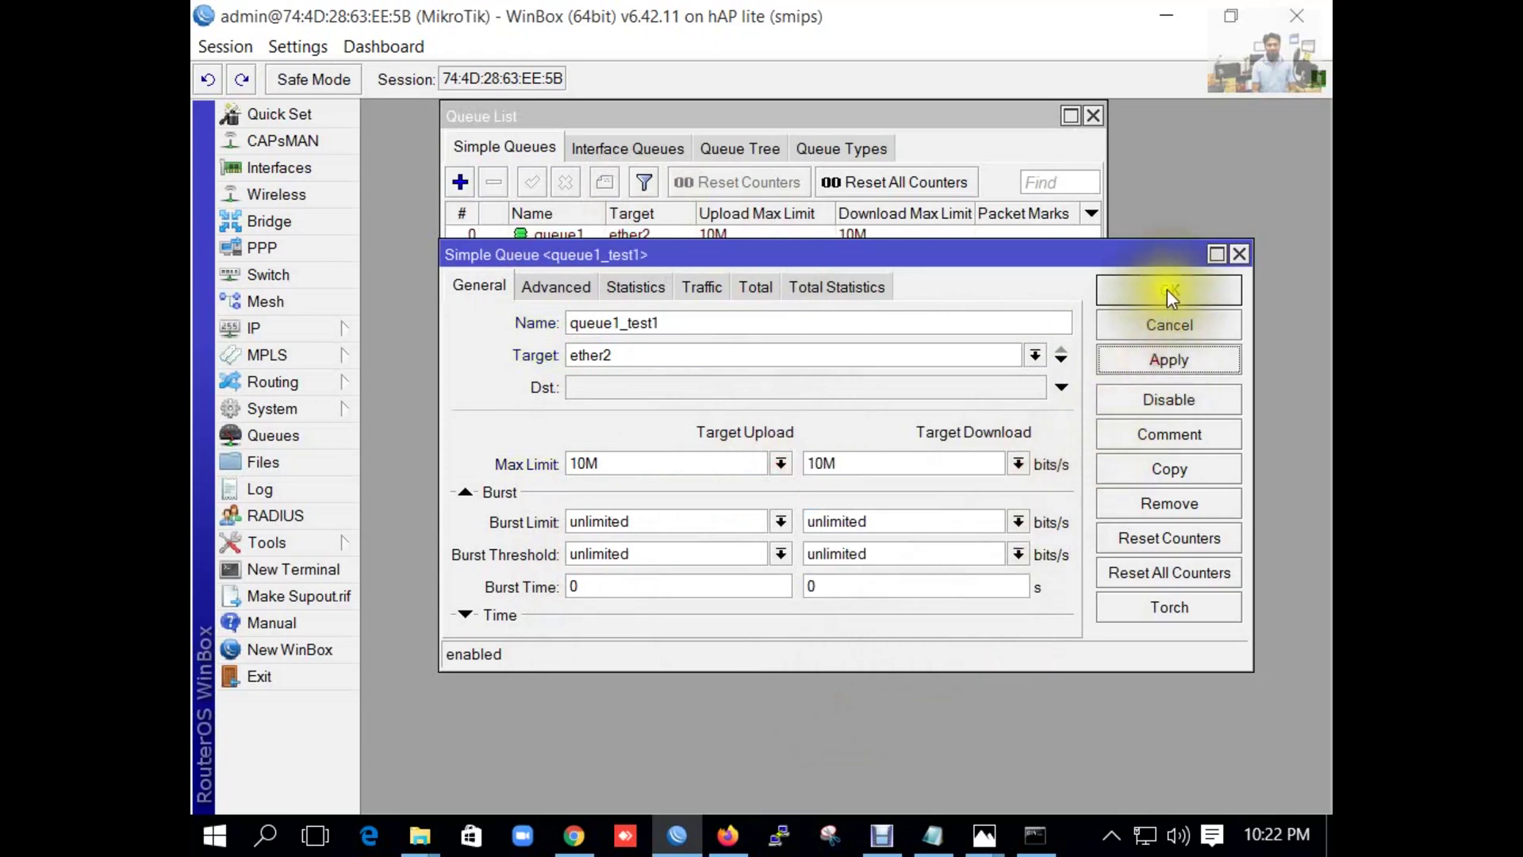
click(1168, 289)
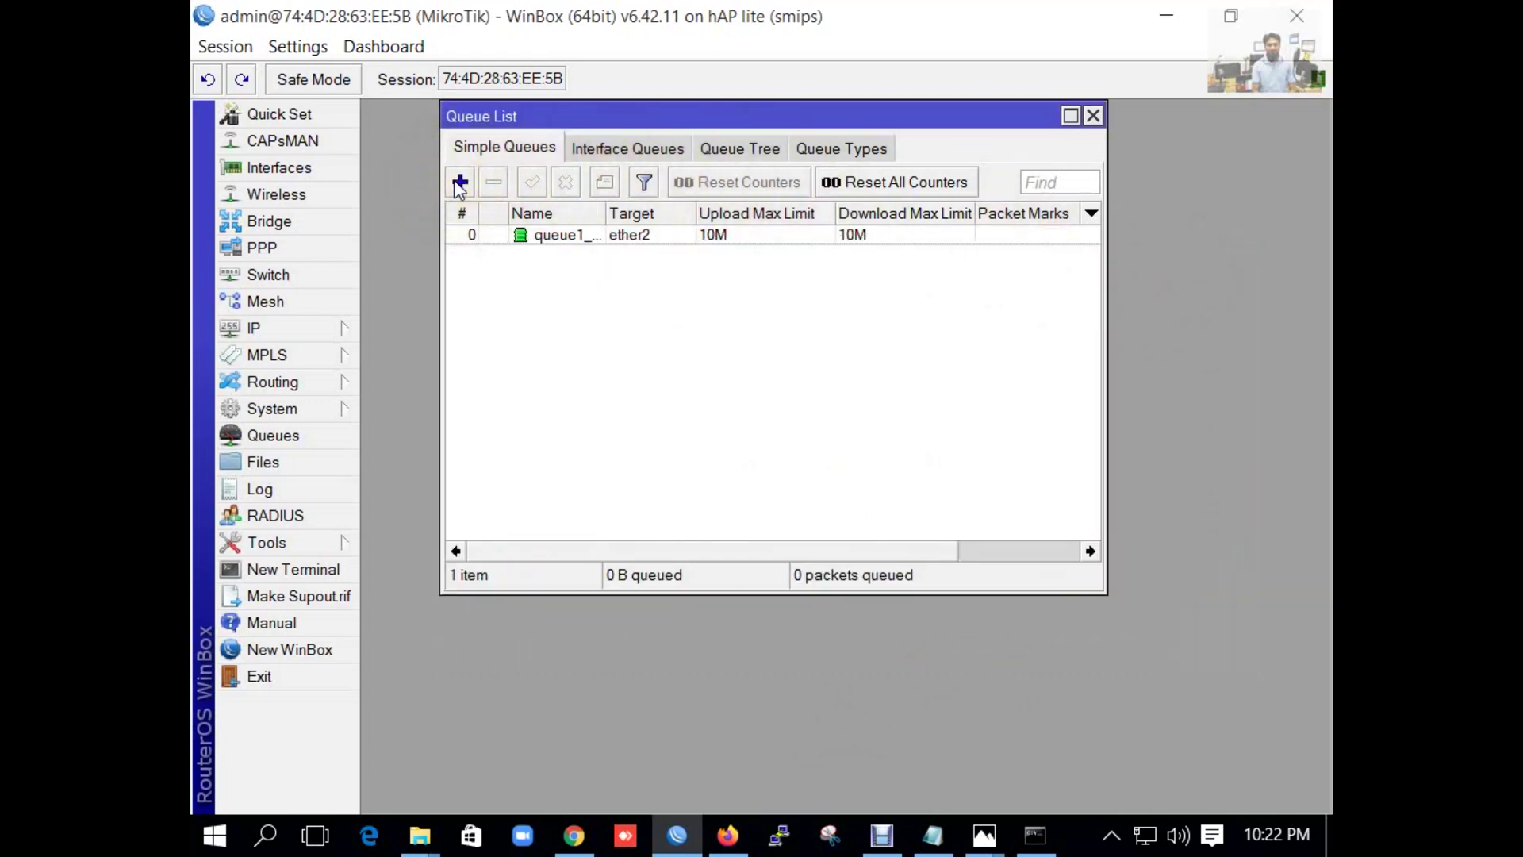
Widen the queue list's Name column and start a second simple queue named queue2_test2
drag(606, 212, 652, 213)
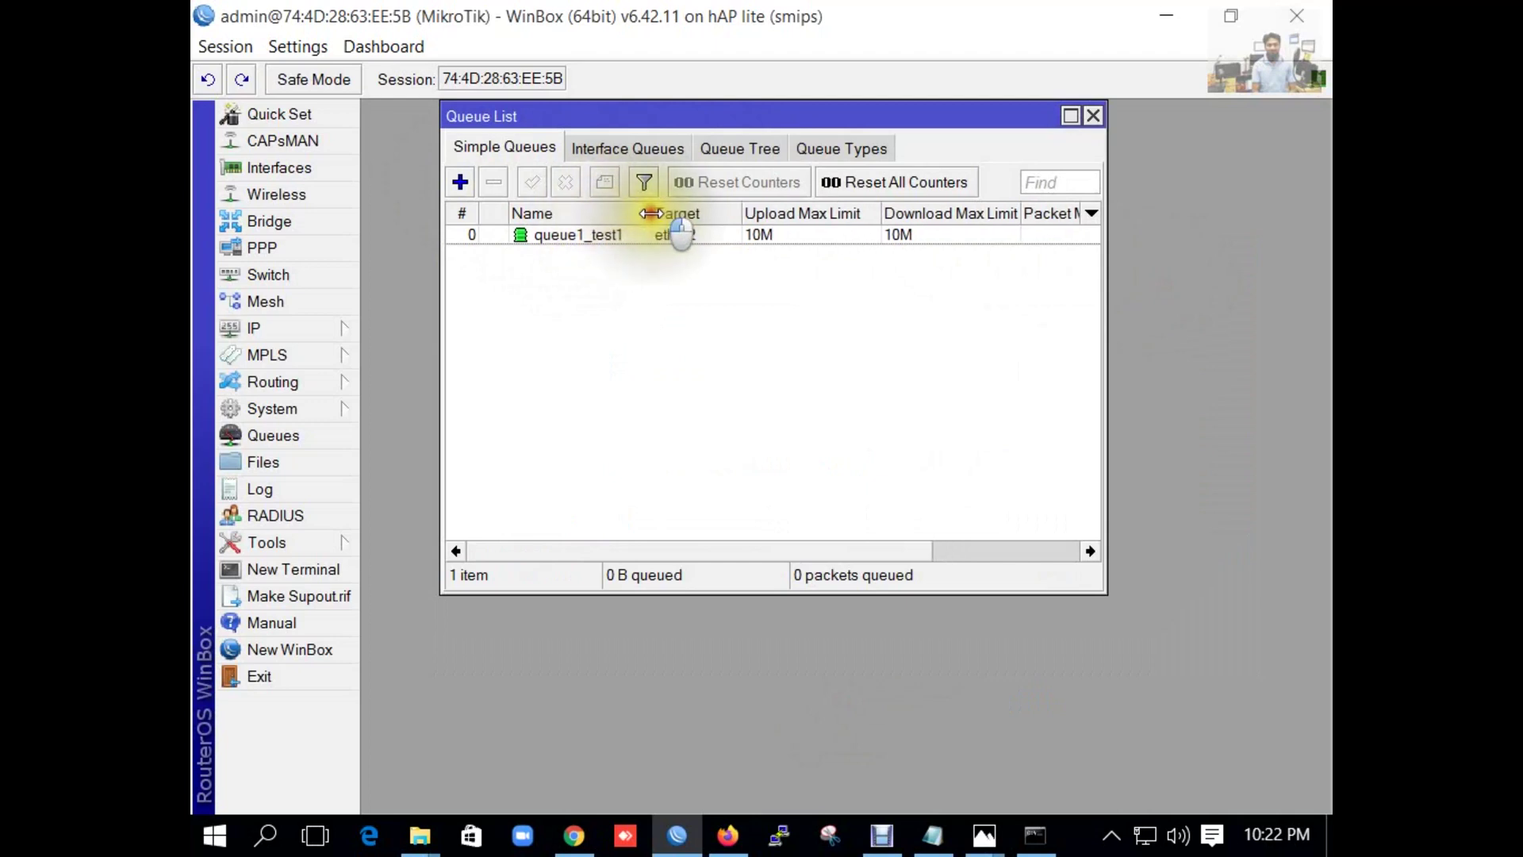
click(460, 182)
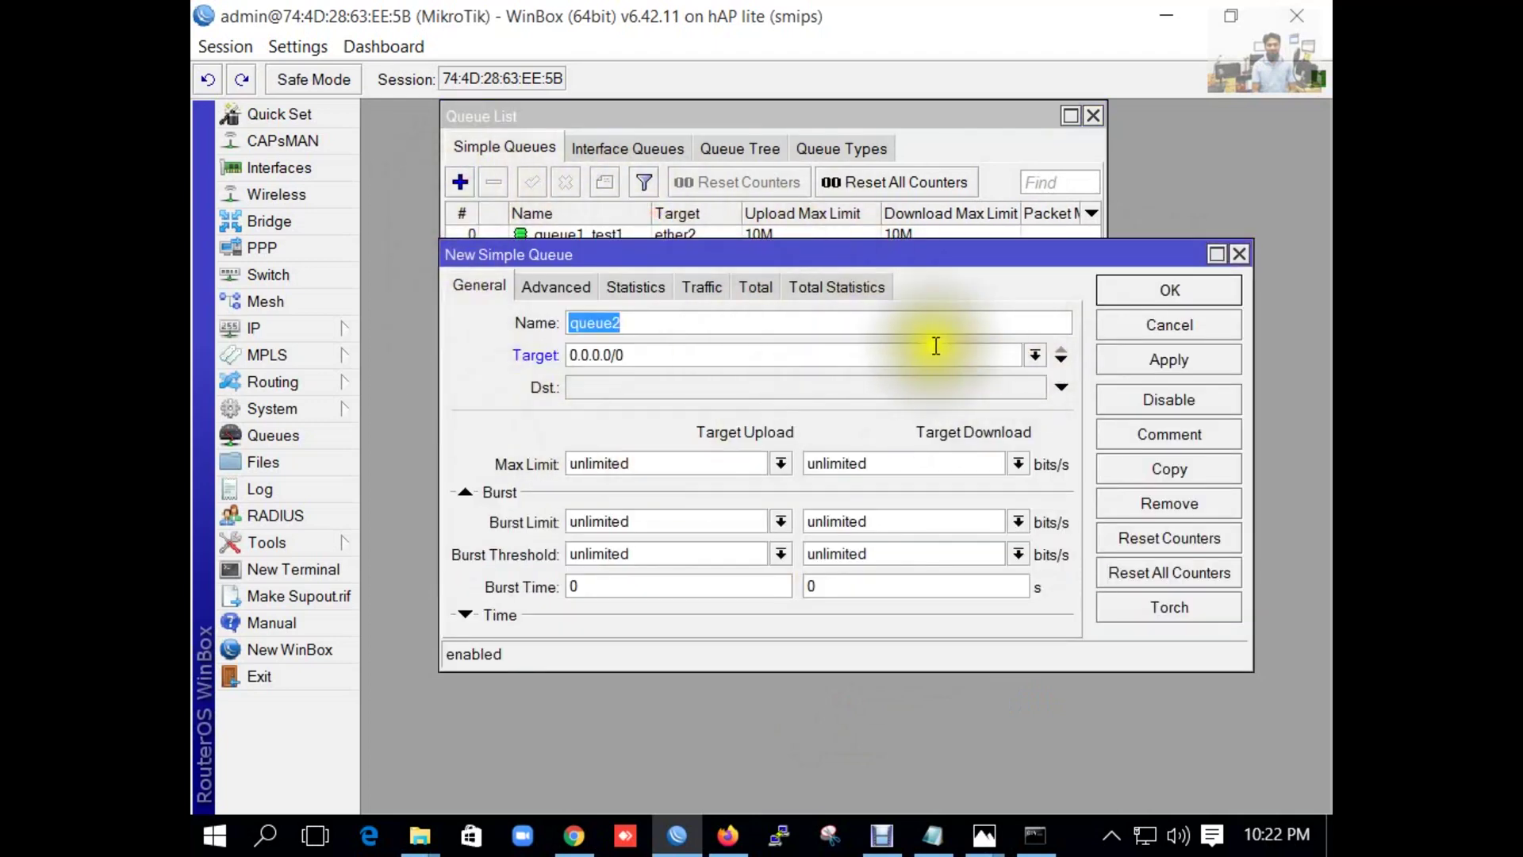
click(769, 327)
text(_)
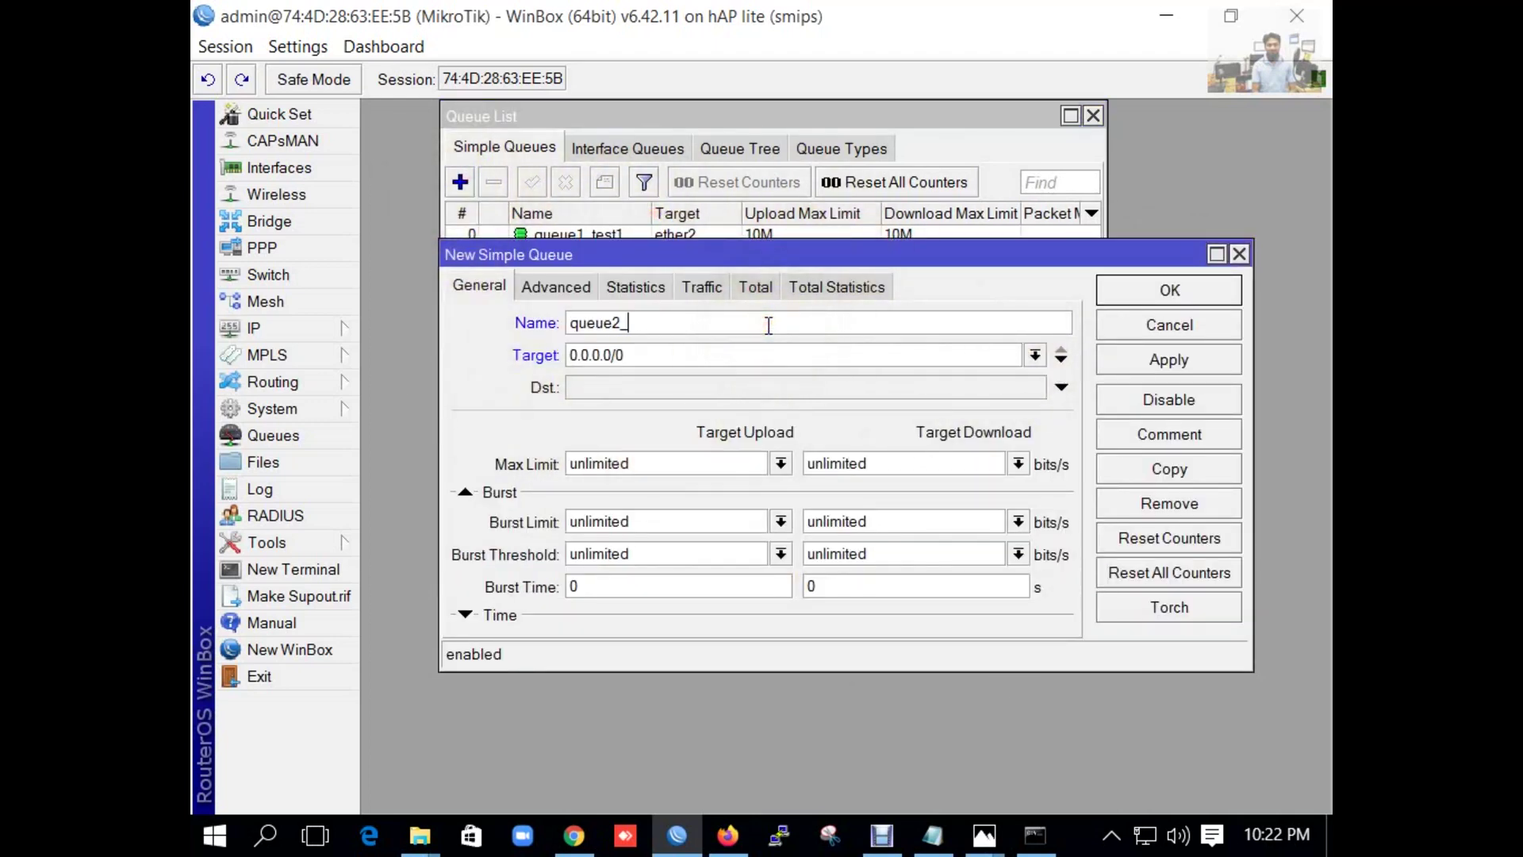
text(test2)
Target the second queue at ether1, set its upload and download max limits to 5M, and save it
click(1035, 355)
click(698, 396)
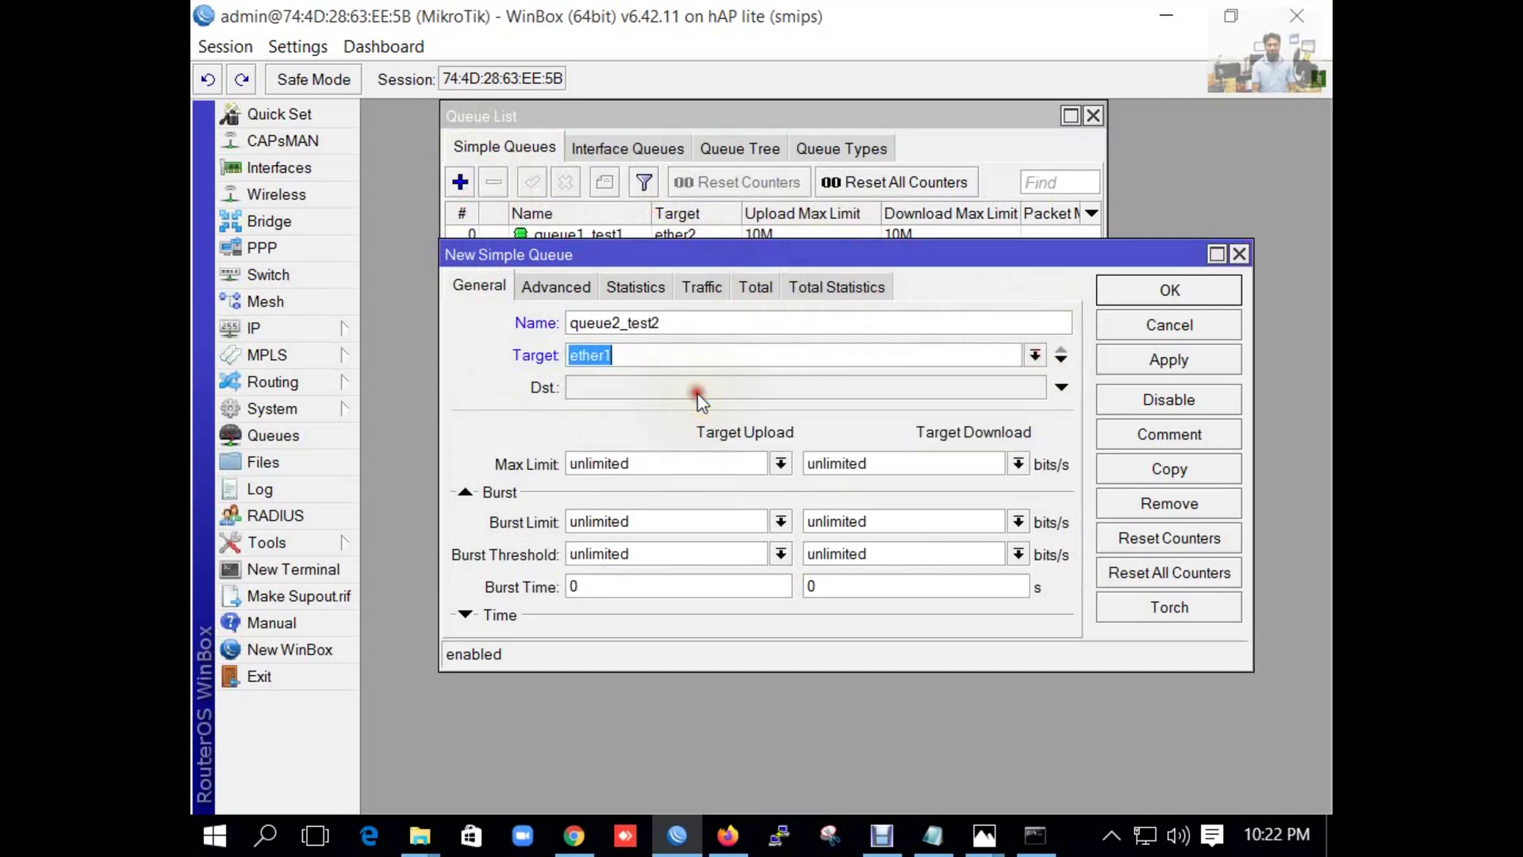
click(781, 464)
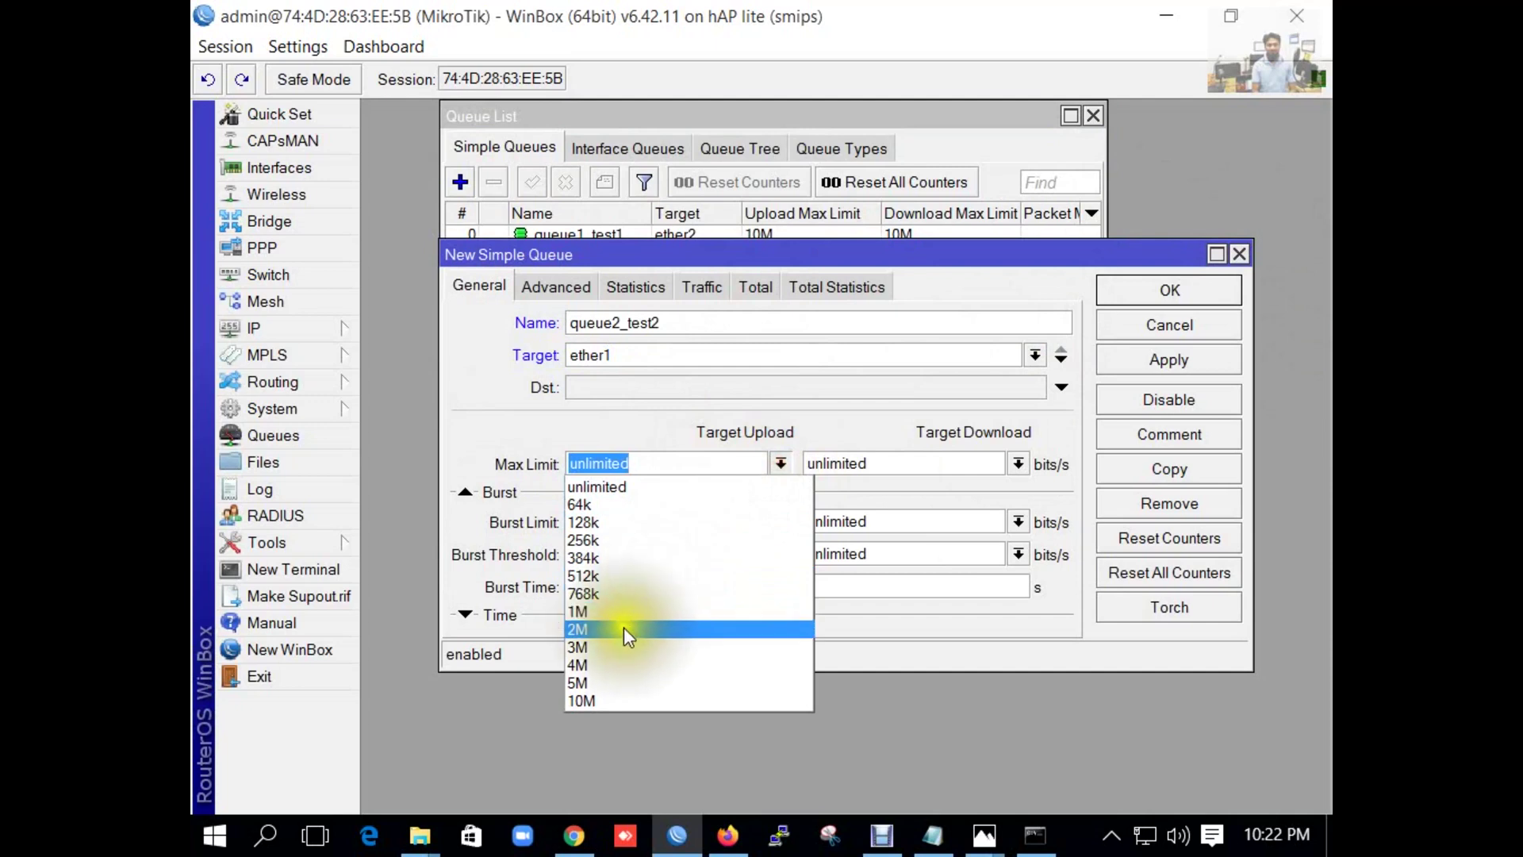
click(597, 682)
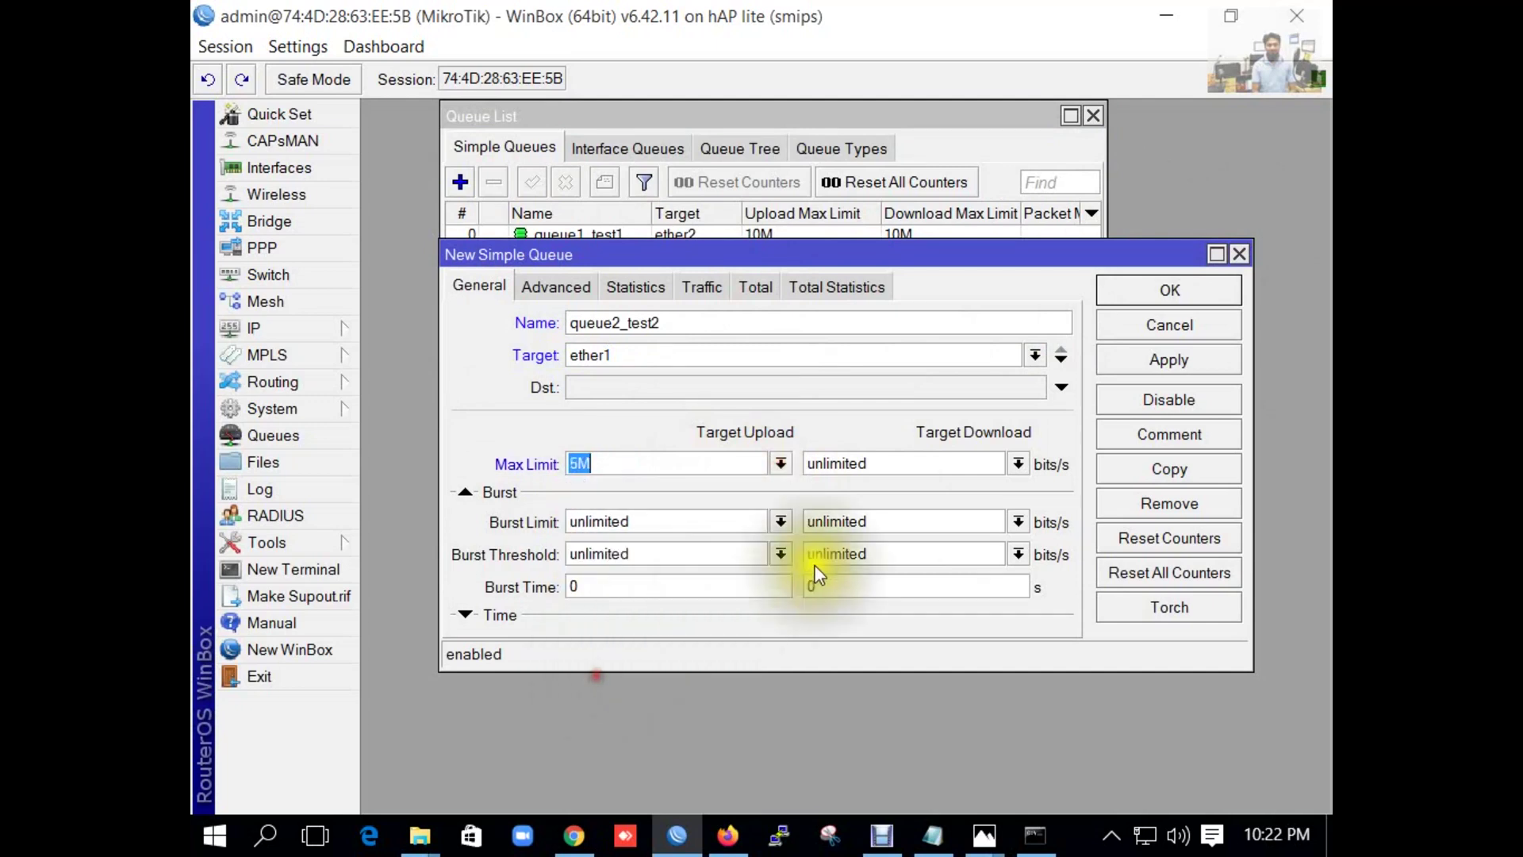
click(1017, 463)
click(832, 679)
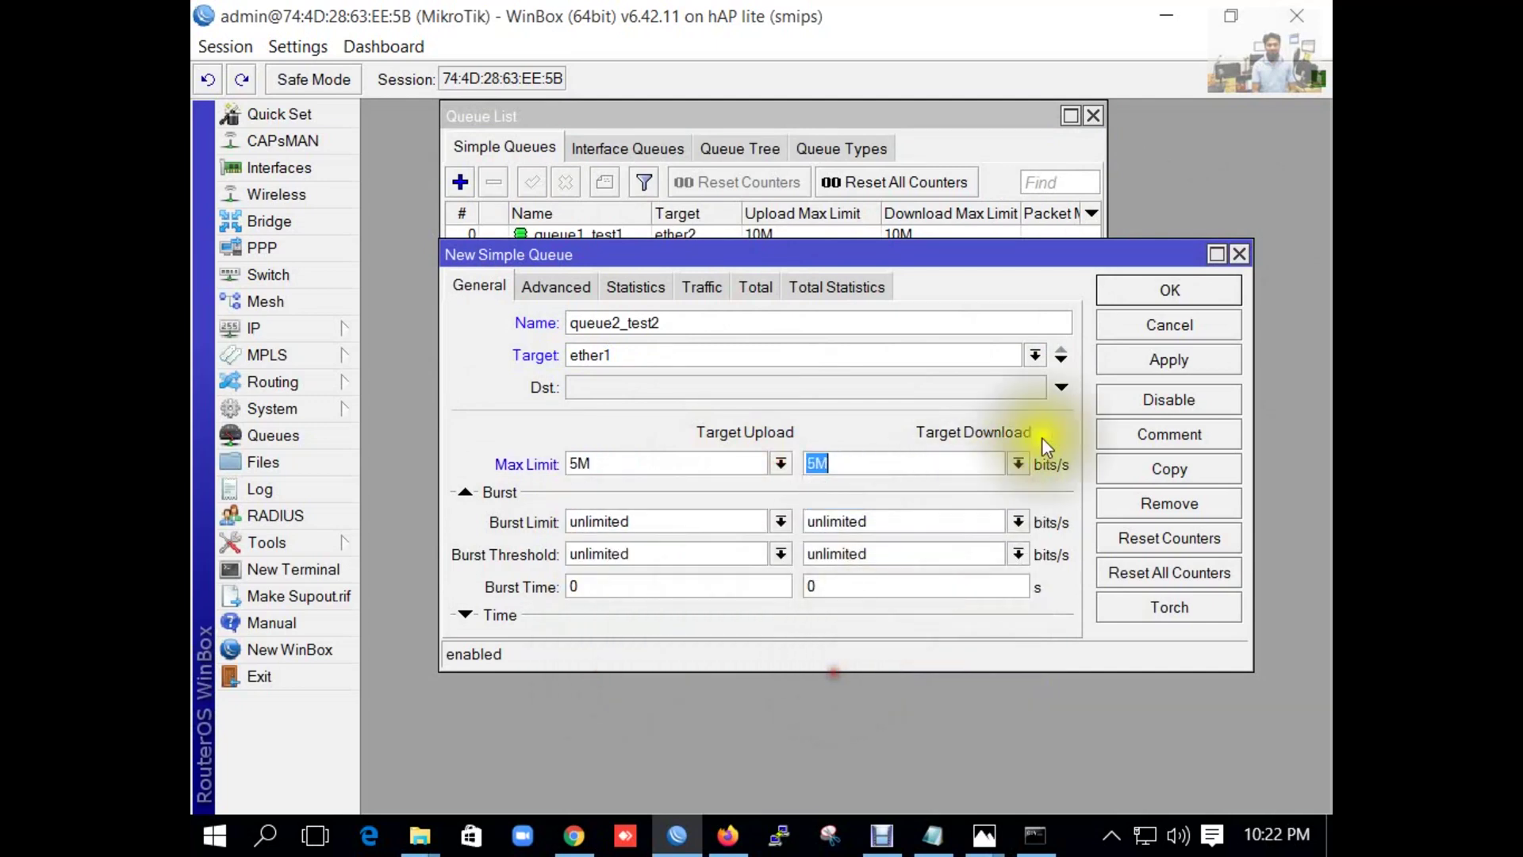
click(1130, 358)
click(1144, 295)
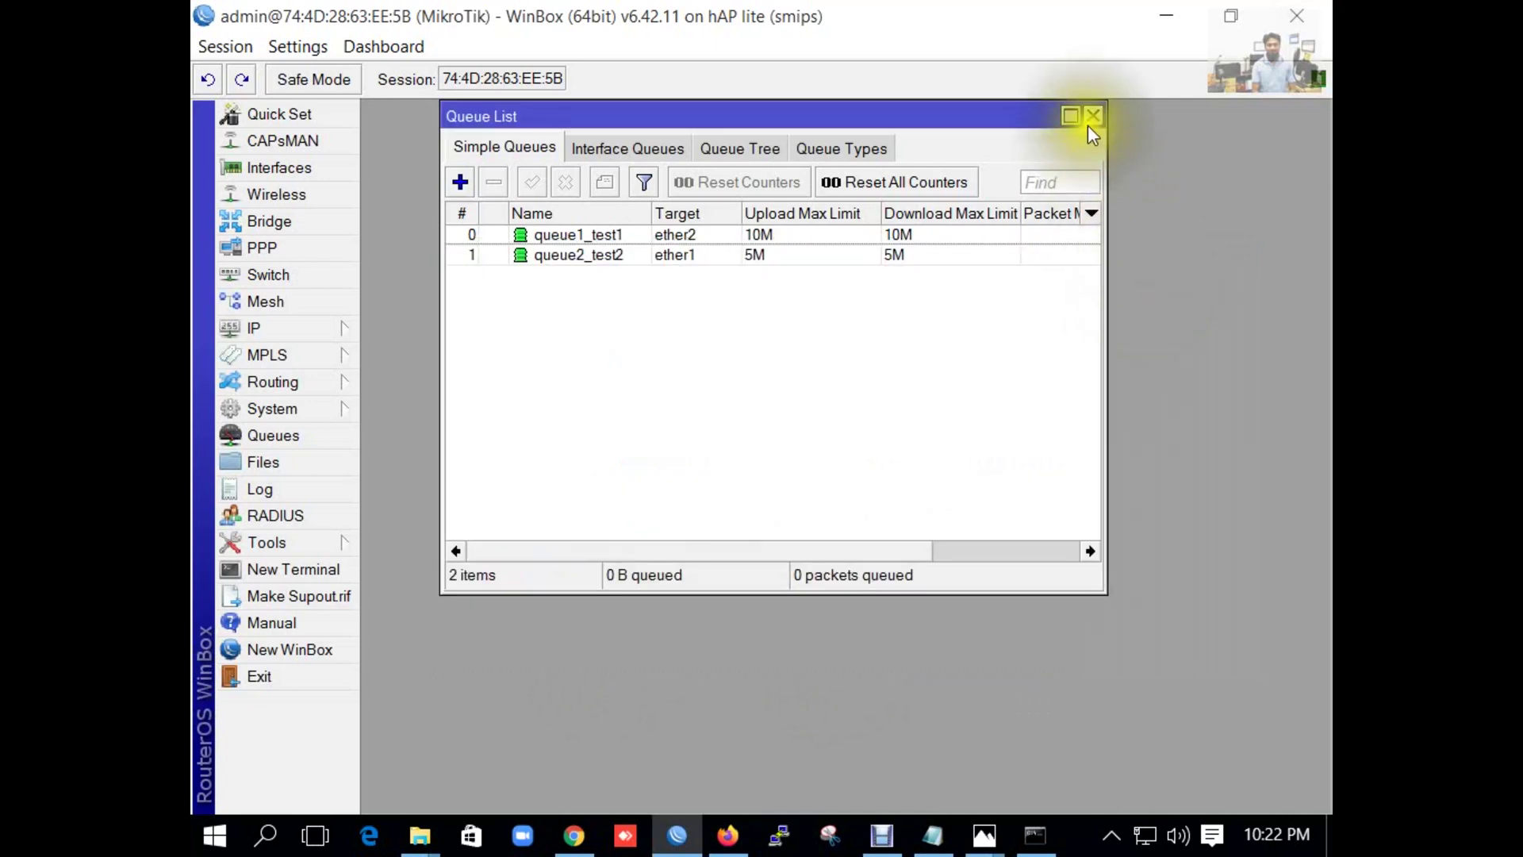
Move the queue list aside and remove the existing graphing interface rule for all interfaces
drag(663, 110, 903, 173)
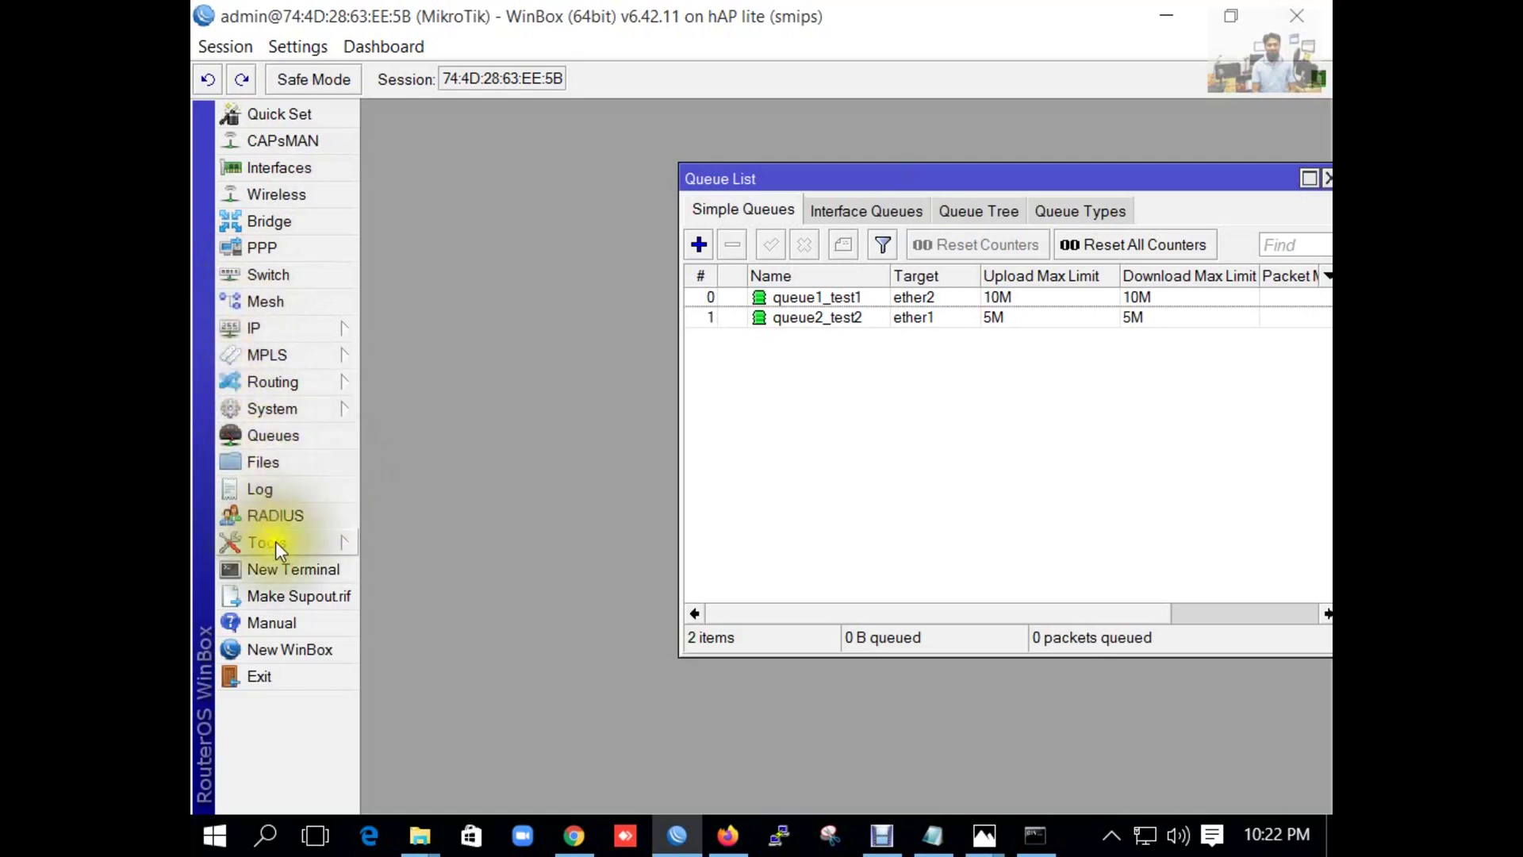
click(331, 544)
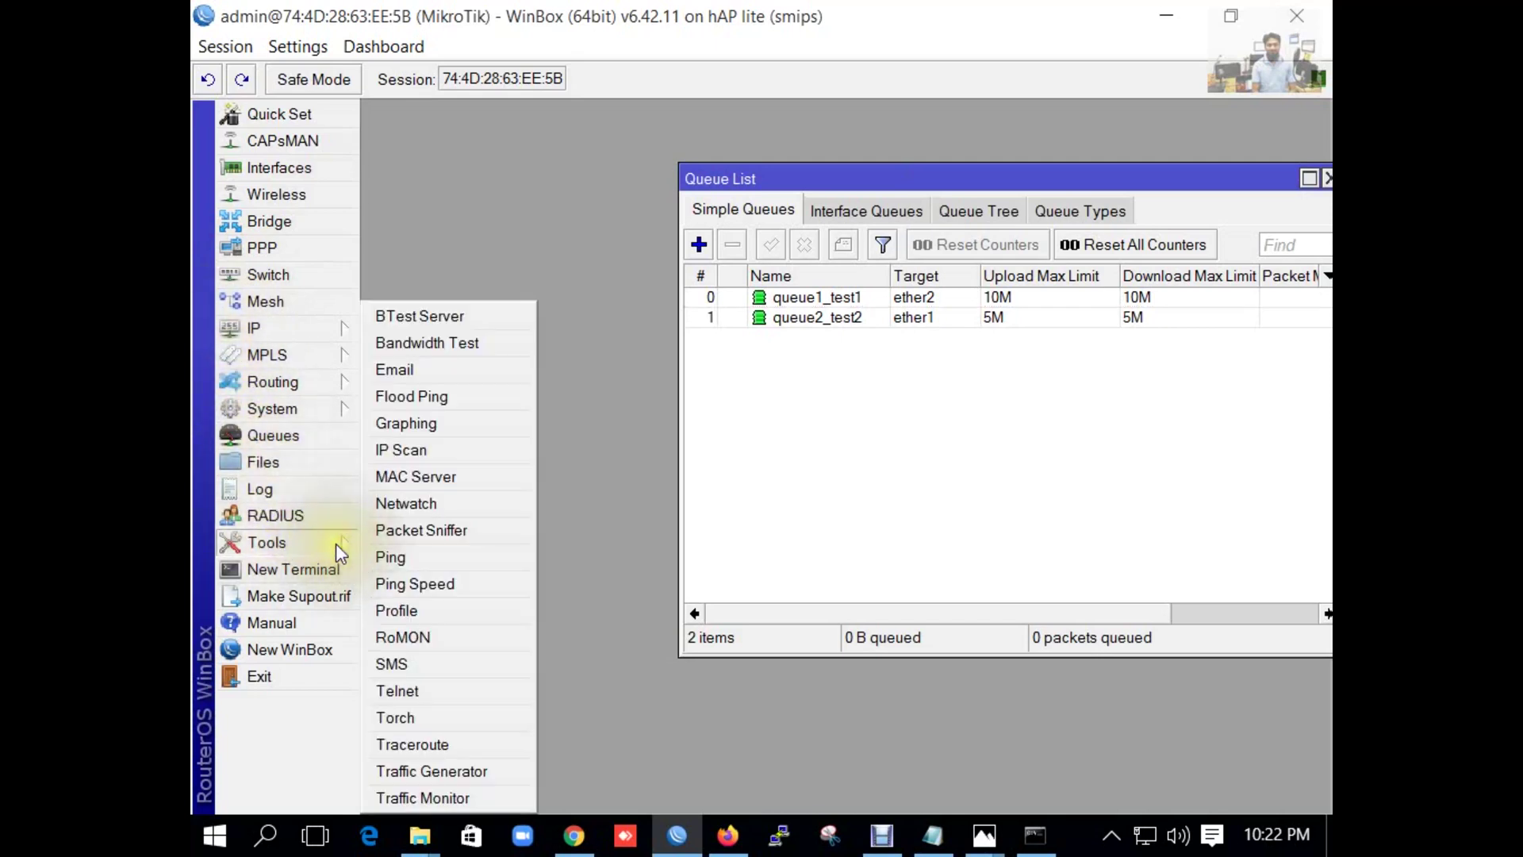
click(412, 420)
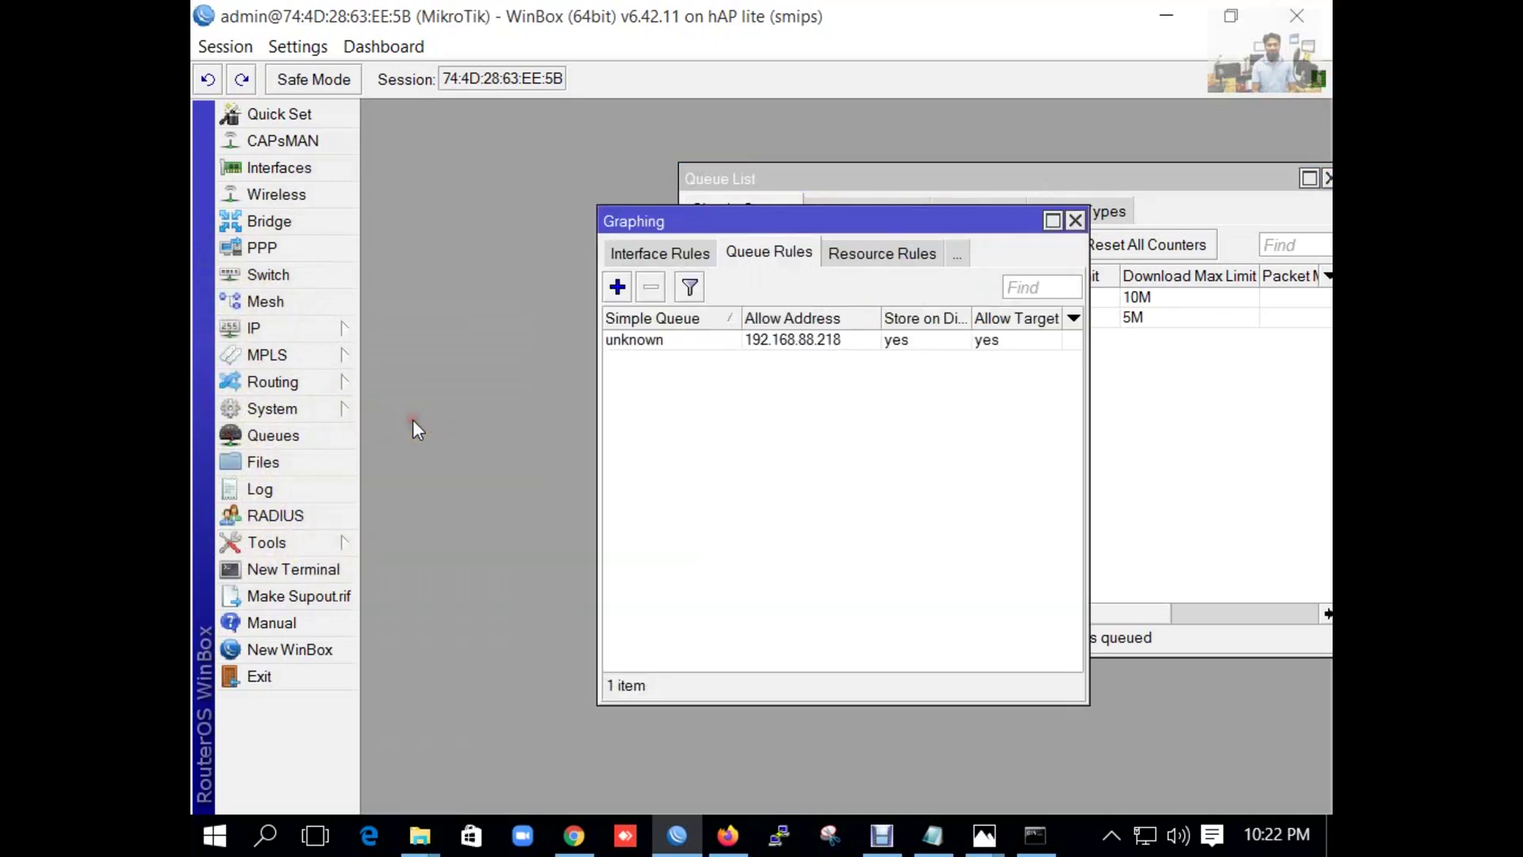
click(641, 254)
click(643, 339)
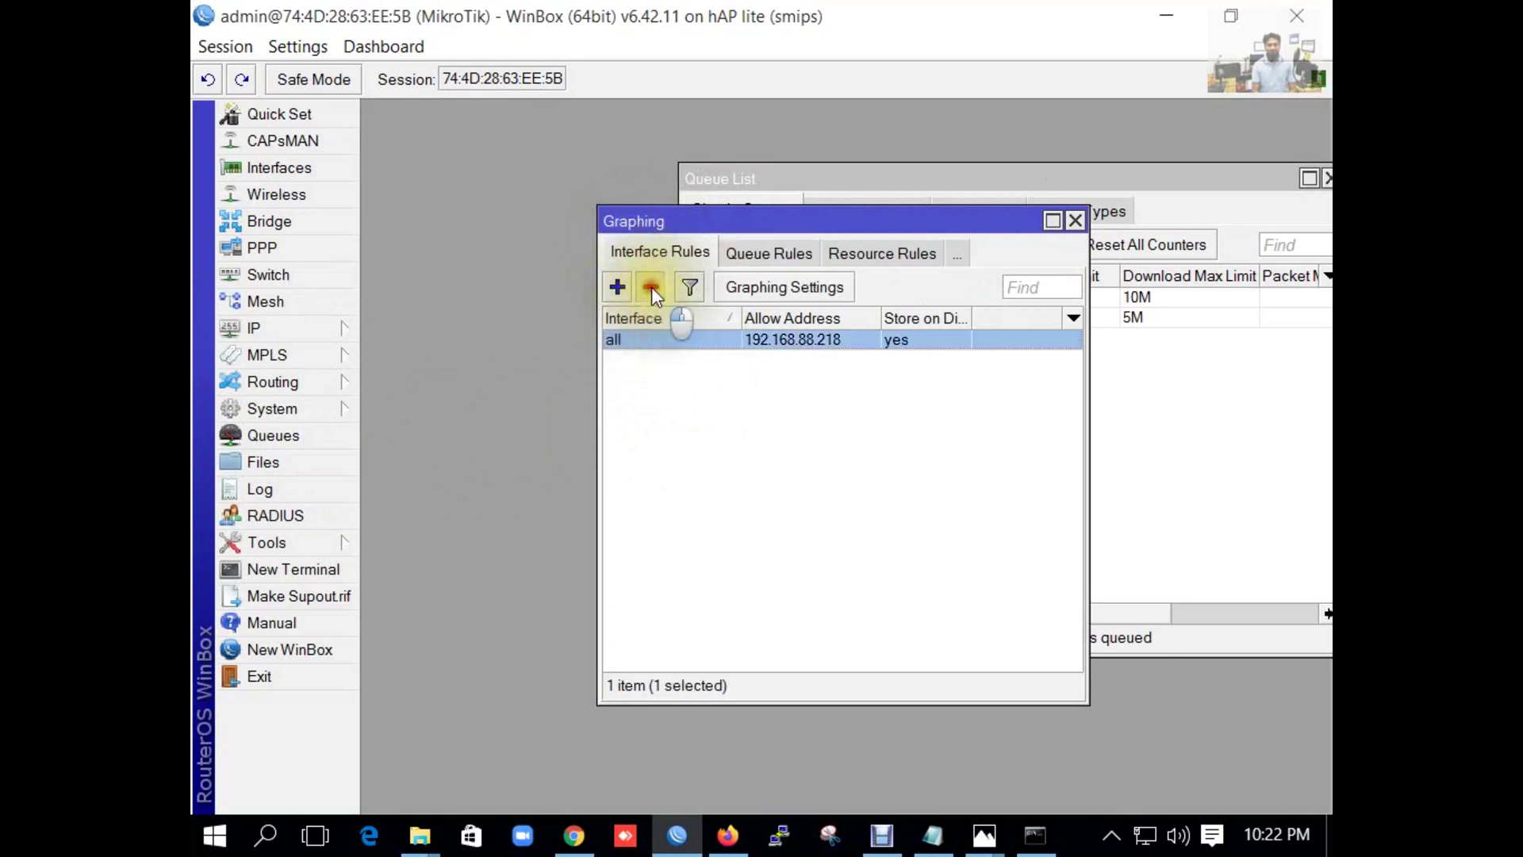
click(650, 287)
Remove the existing graphing queue rule for the unknown queue
click(771, 252)
click(658, 341)
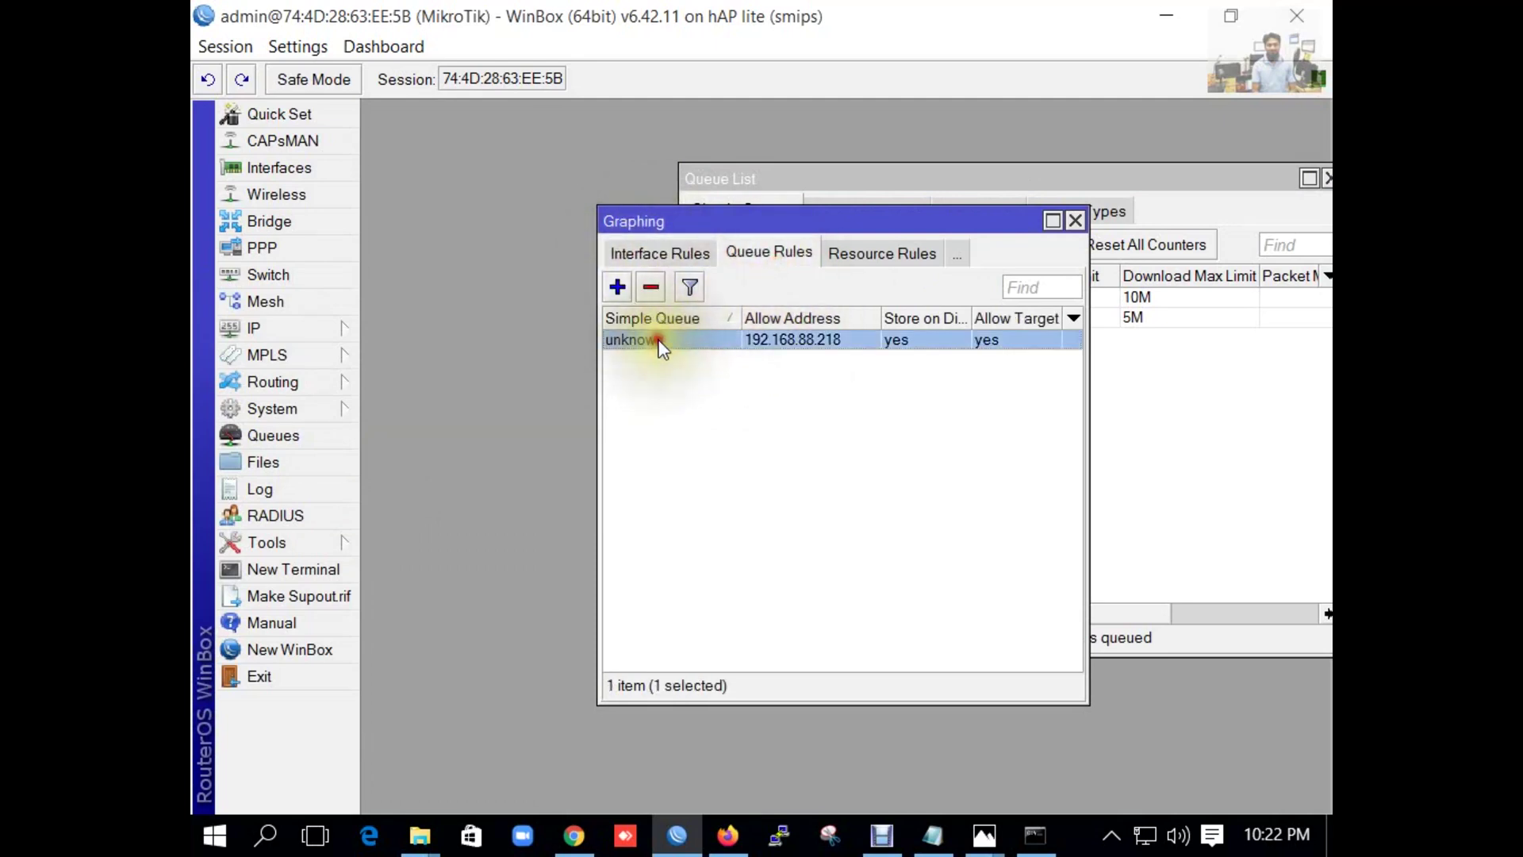
click(652, 287)
Set the graphing Store Every interval to 5 min, apply it, and recheck the setting
click(644, 252)
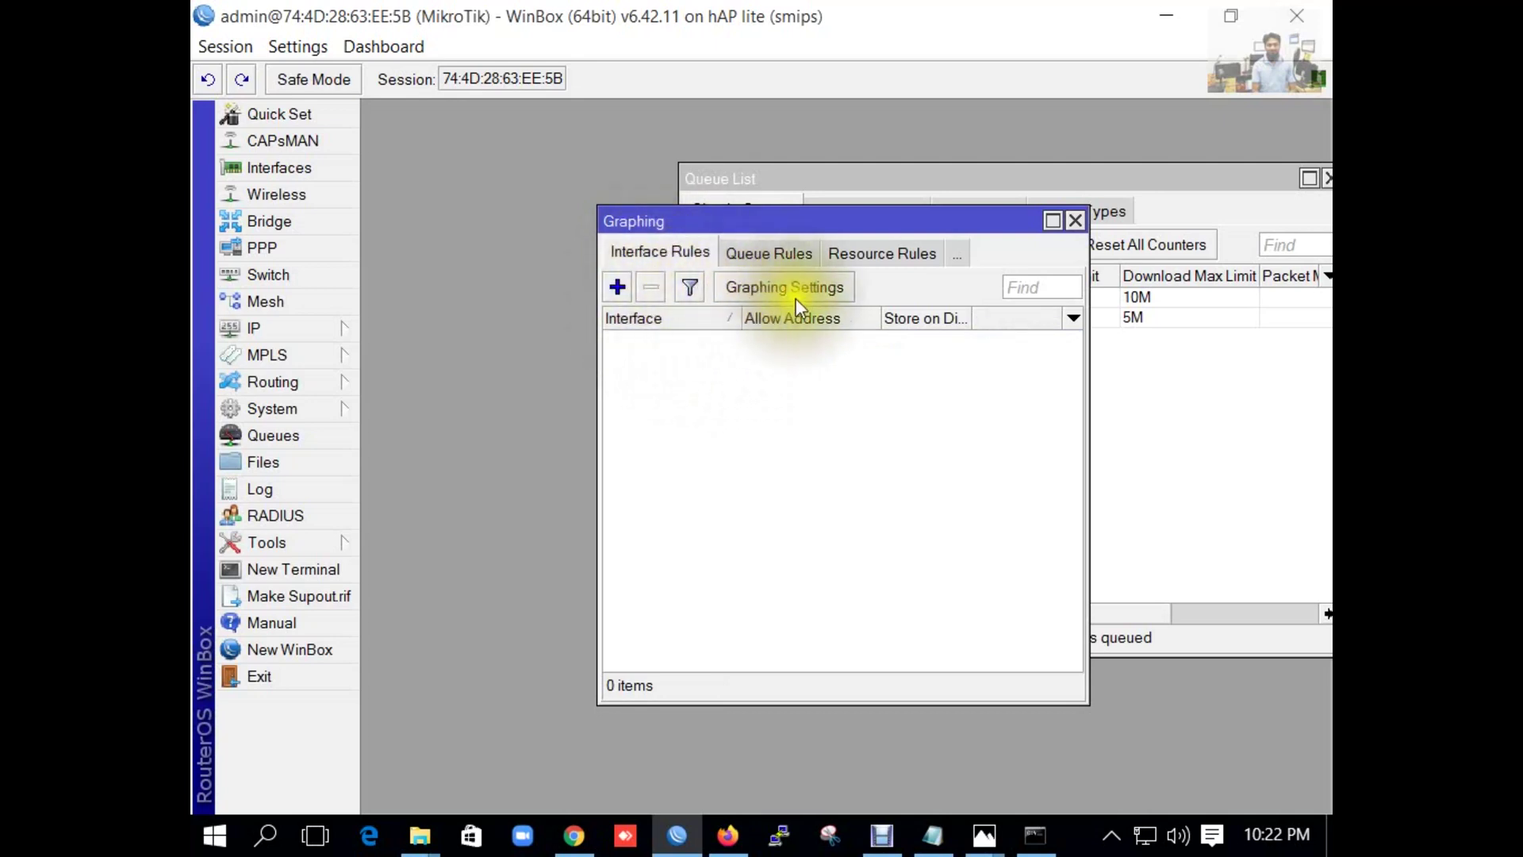
click(779, 286)
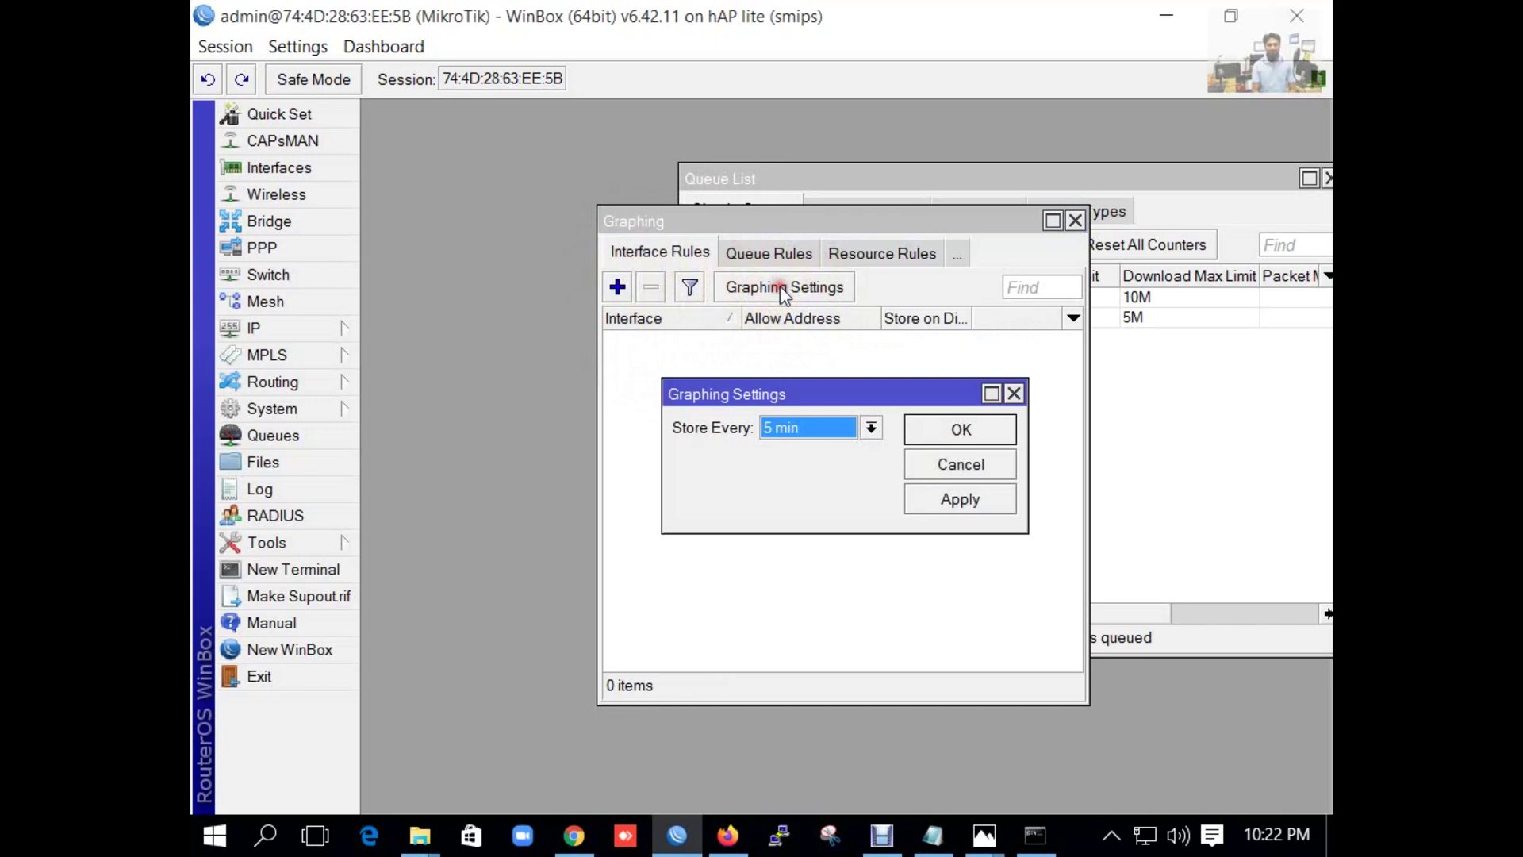
click(871, 427)
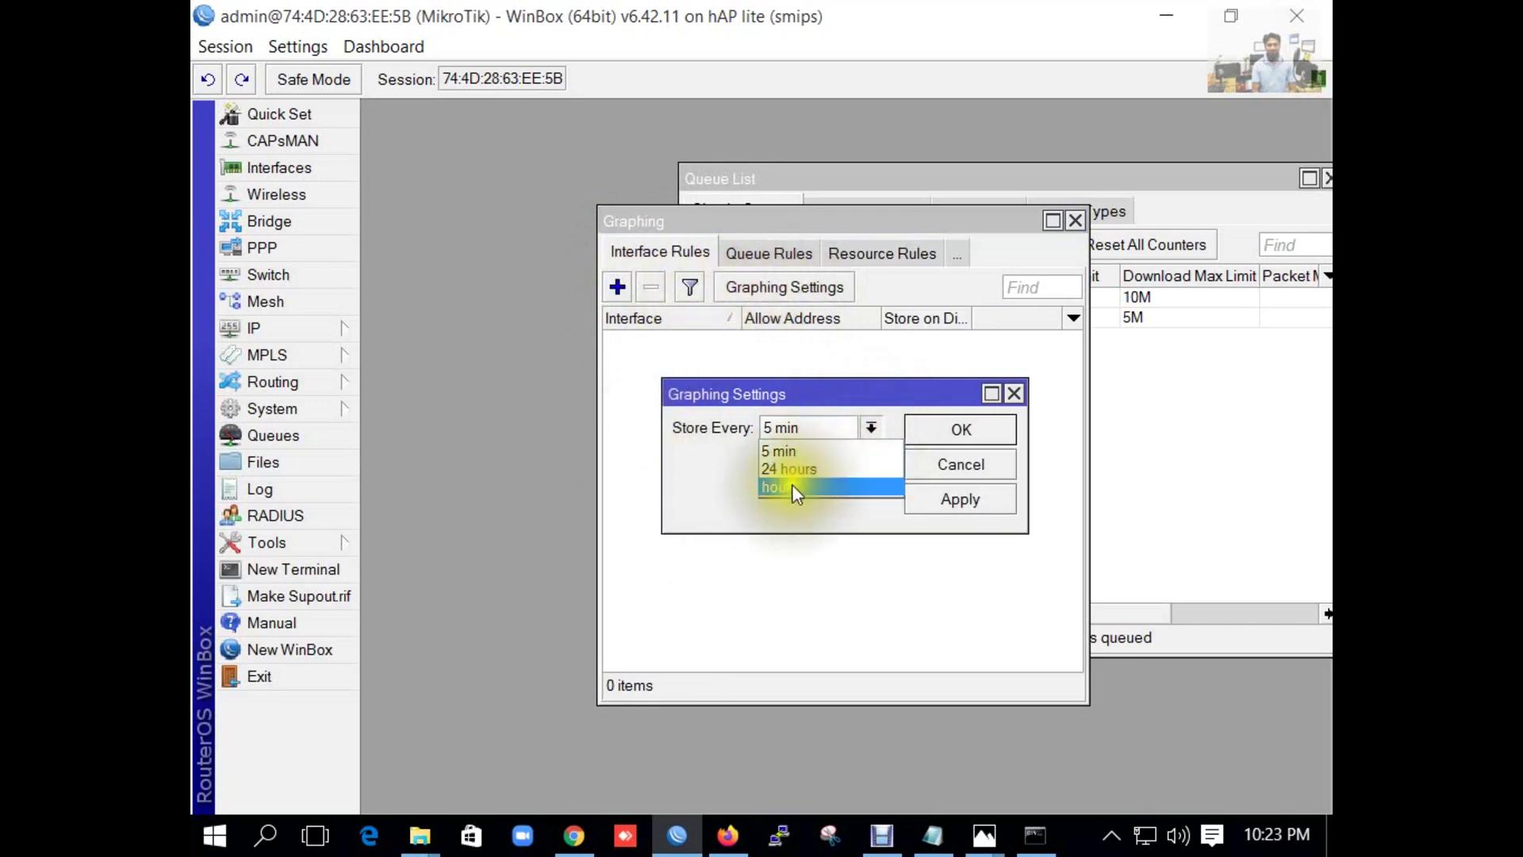
click(792, 486)
click(871, 428)
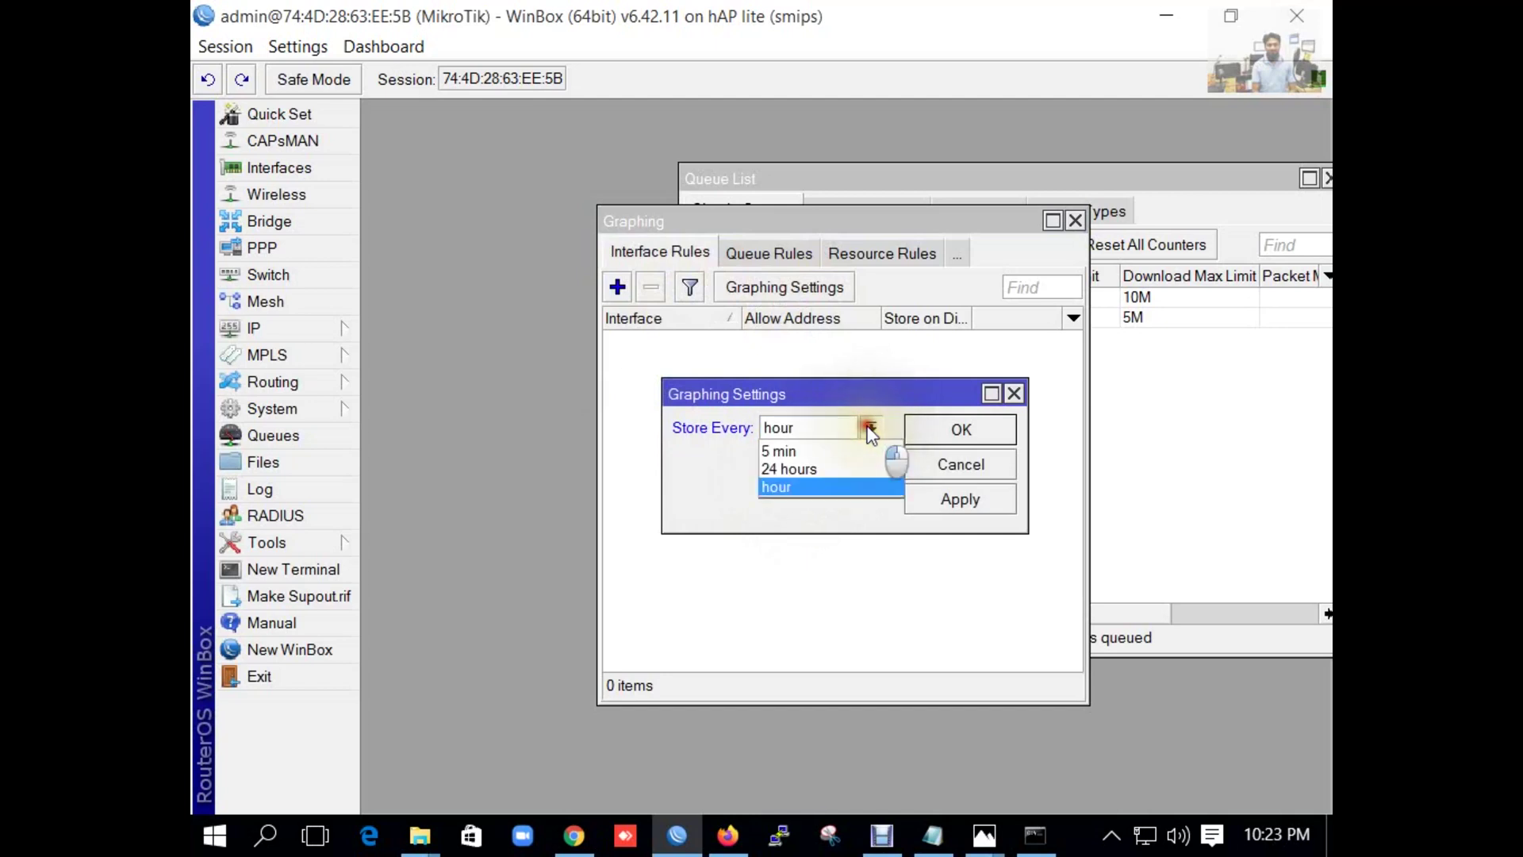
click(802, 453)
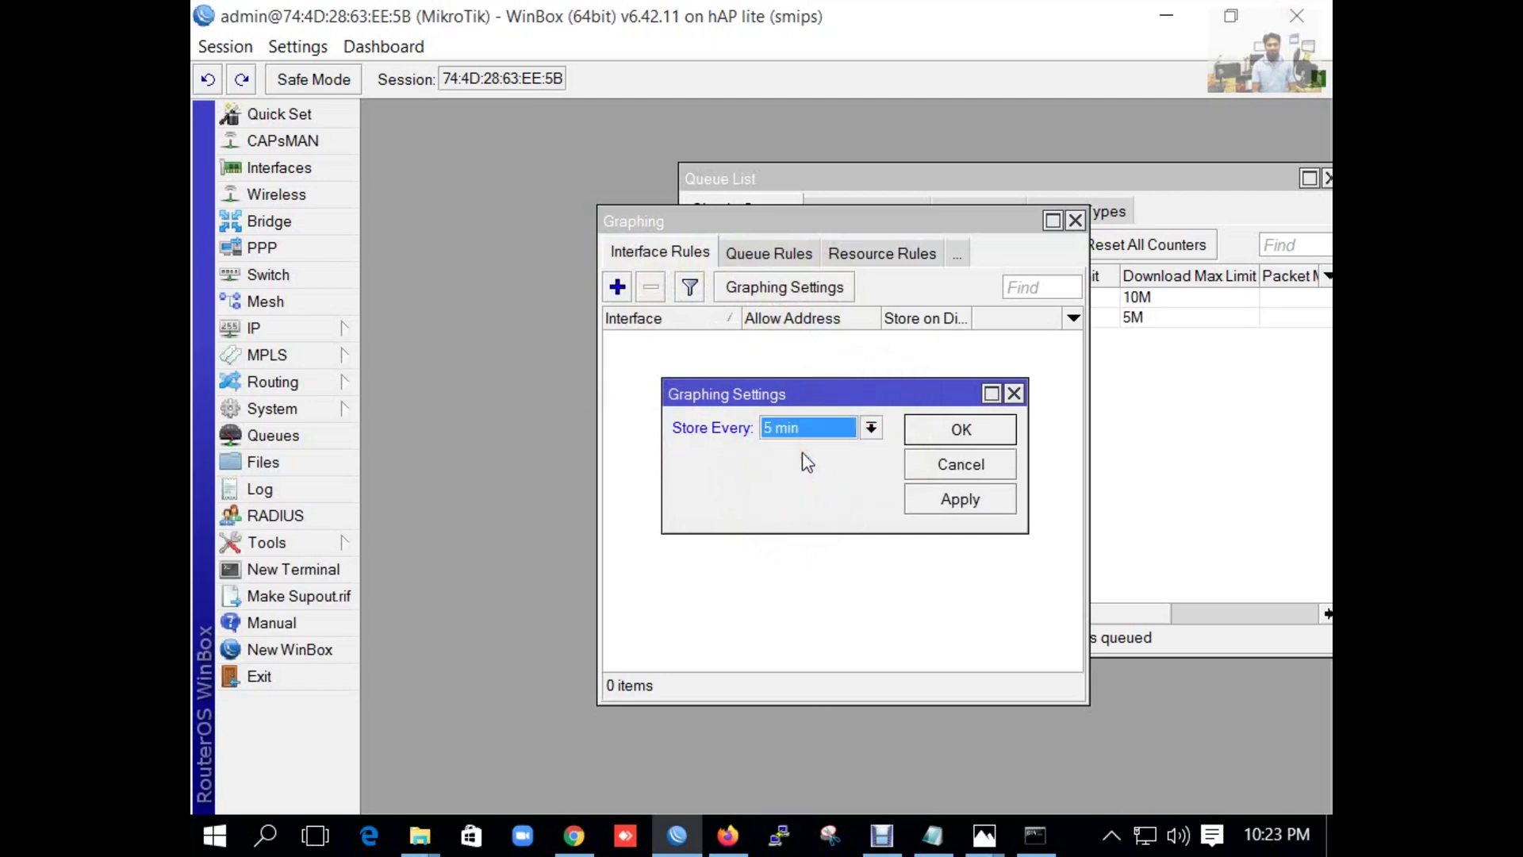
click(871, 429)
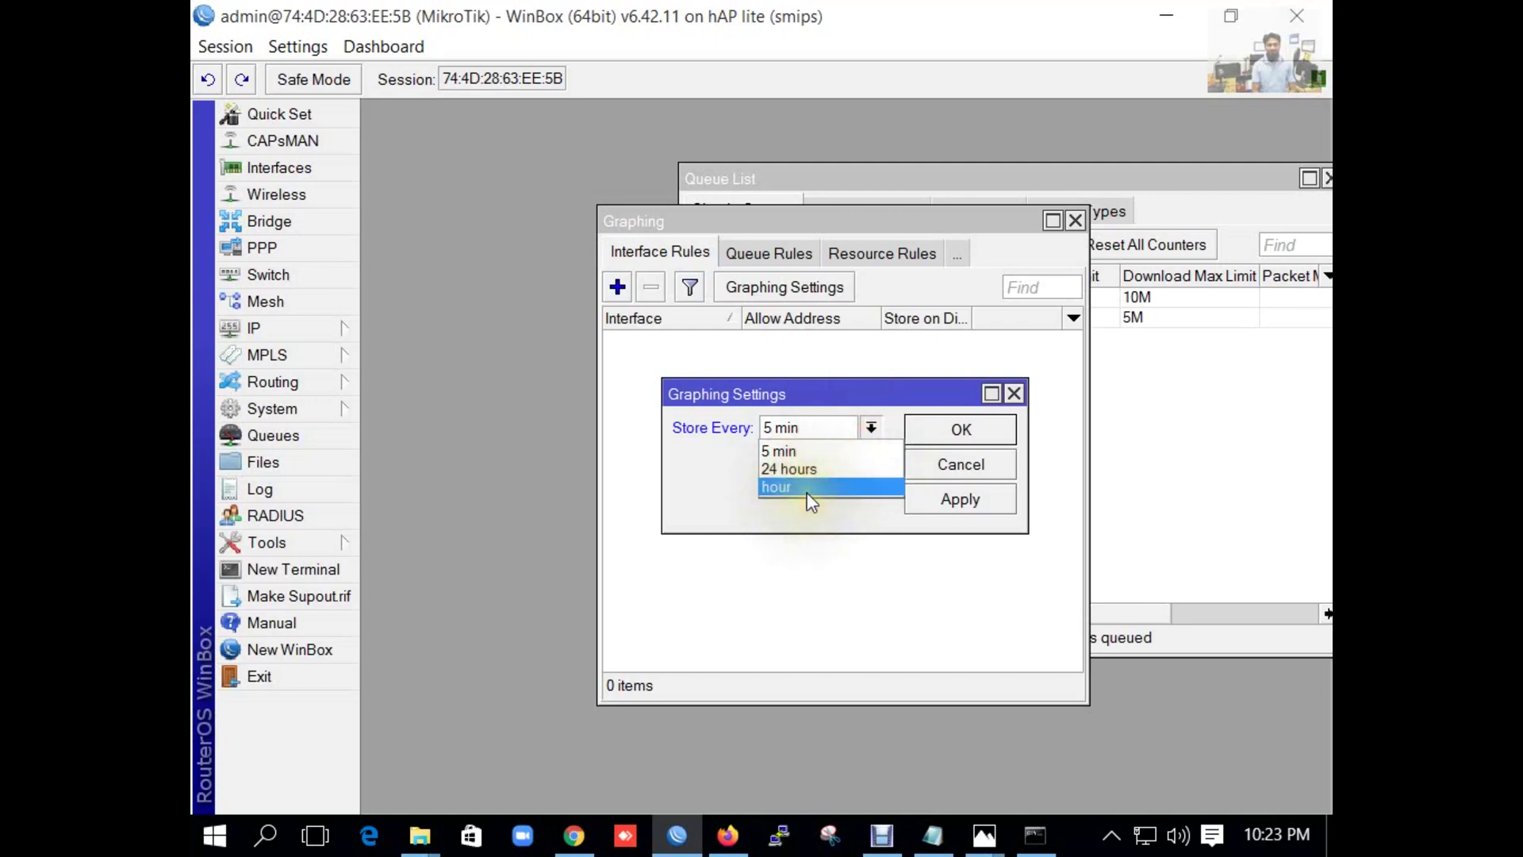
click(806, 491)
click(869, 432)
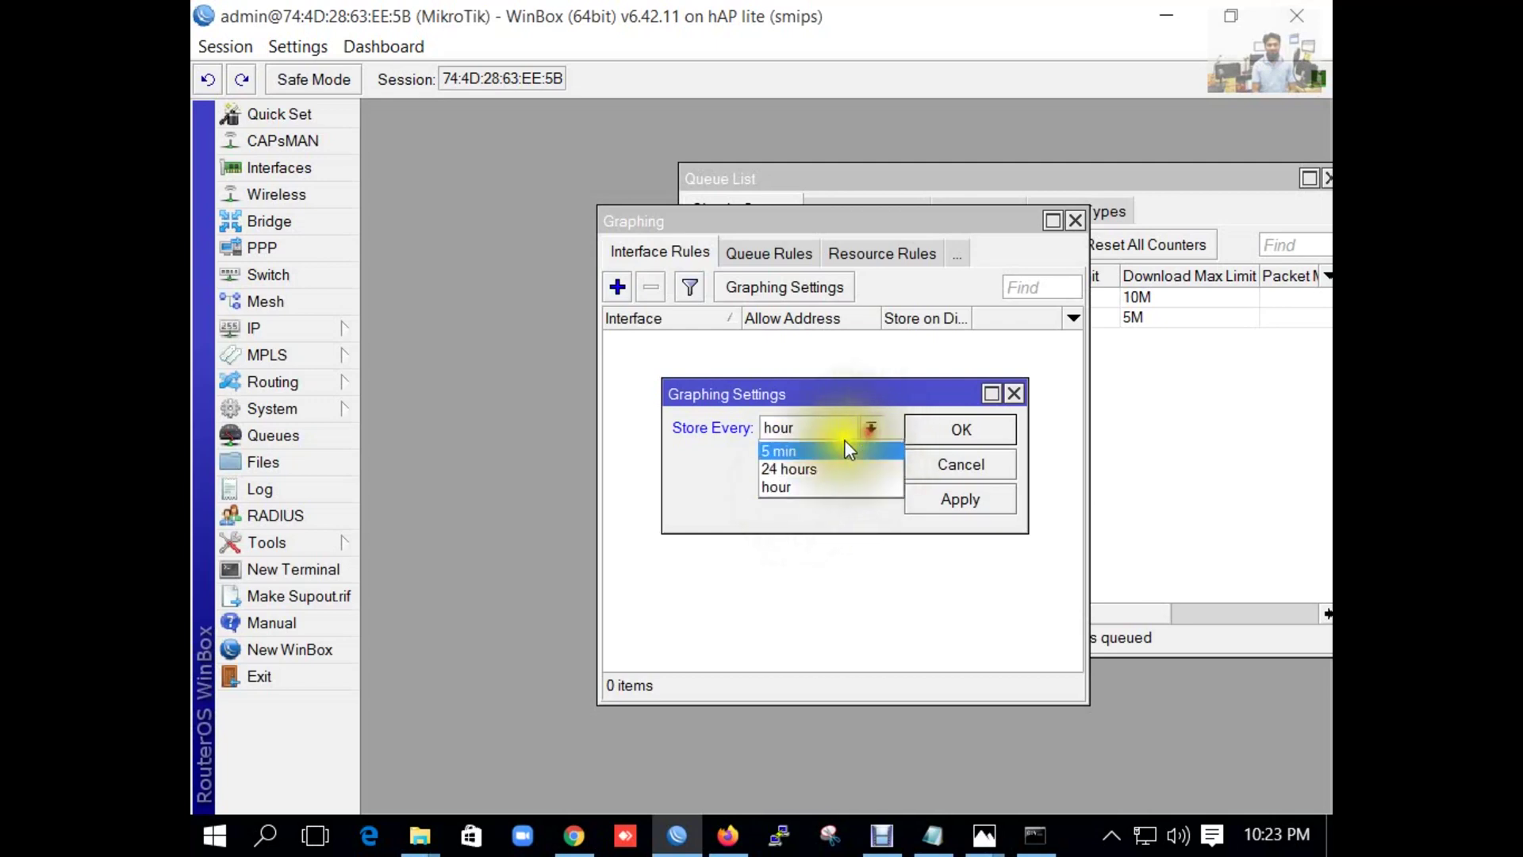
click(796, 451)
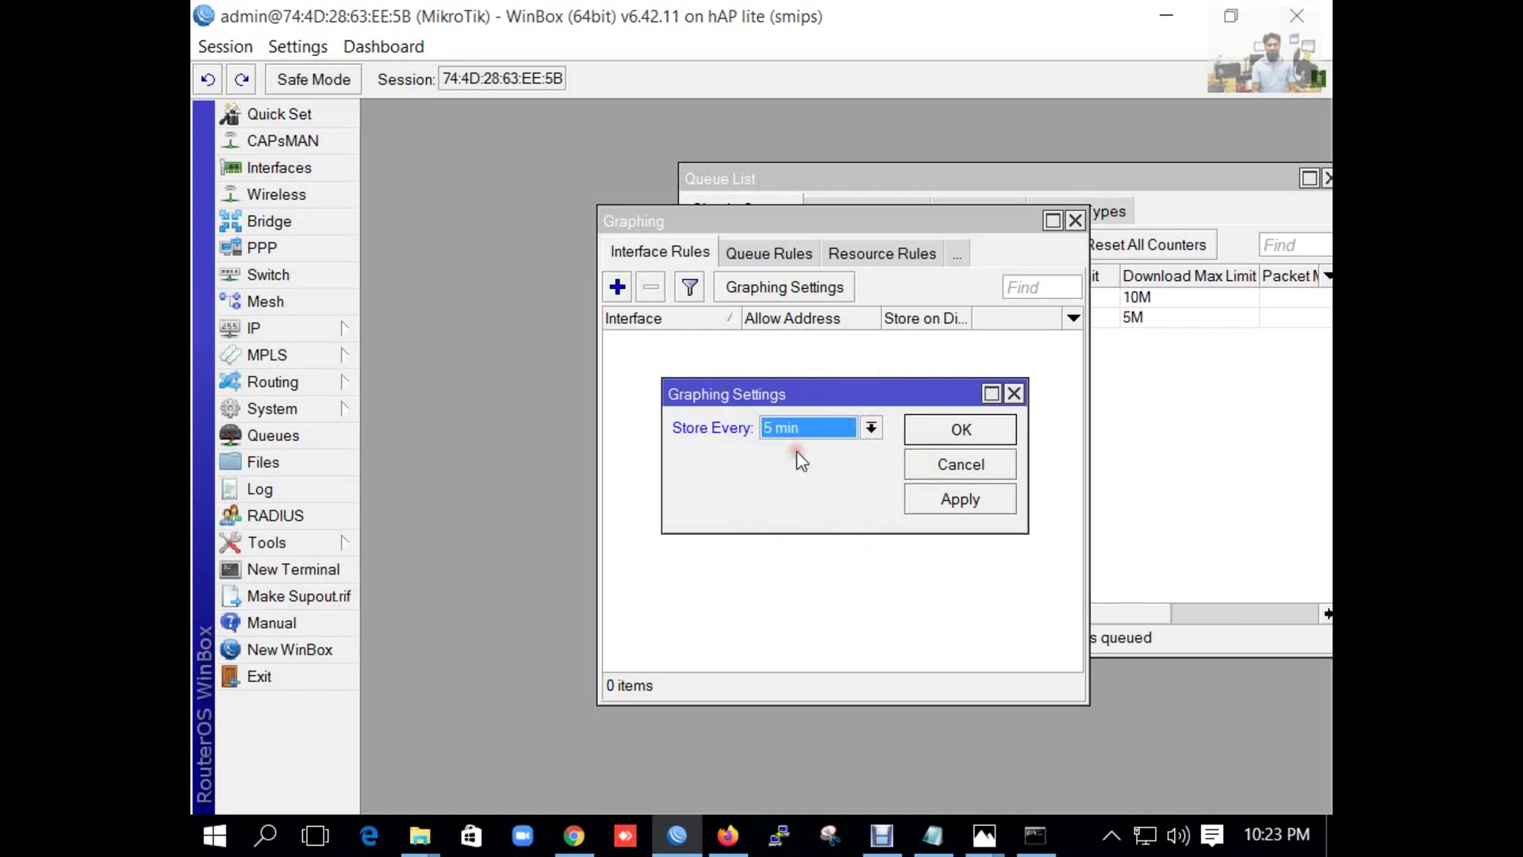
click(942, 493)
click(961, 429)
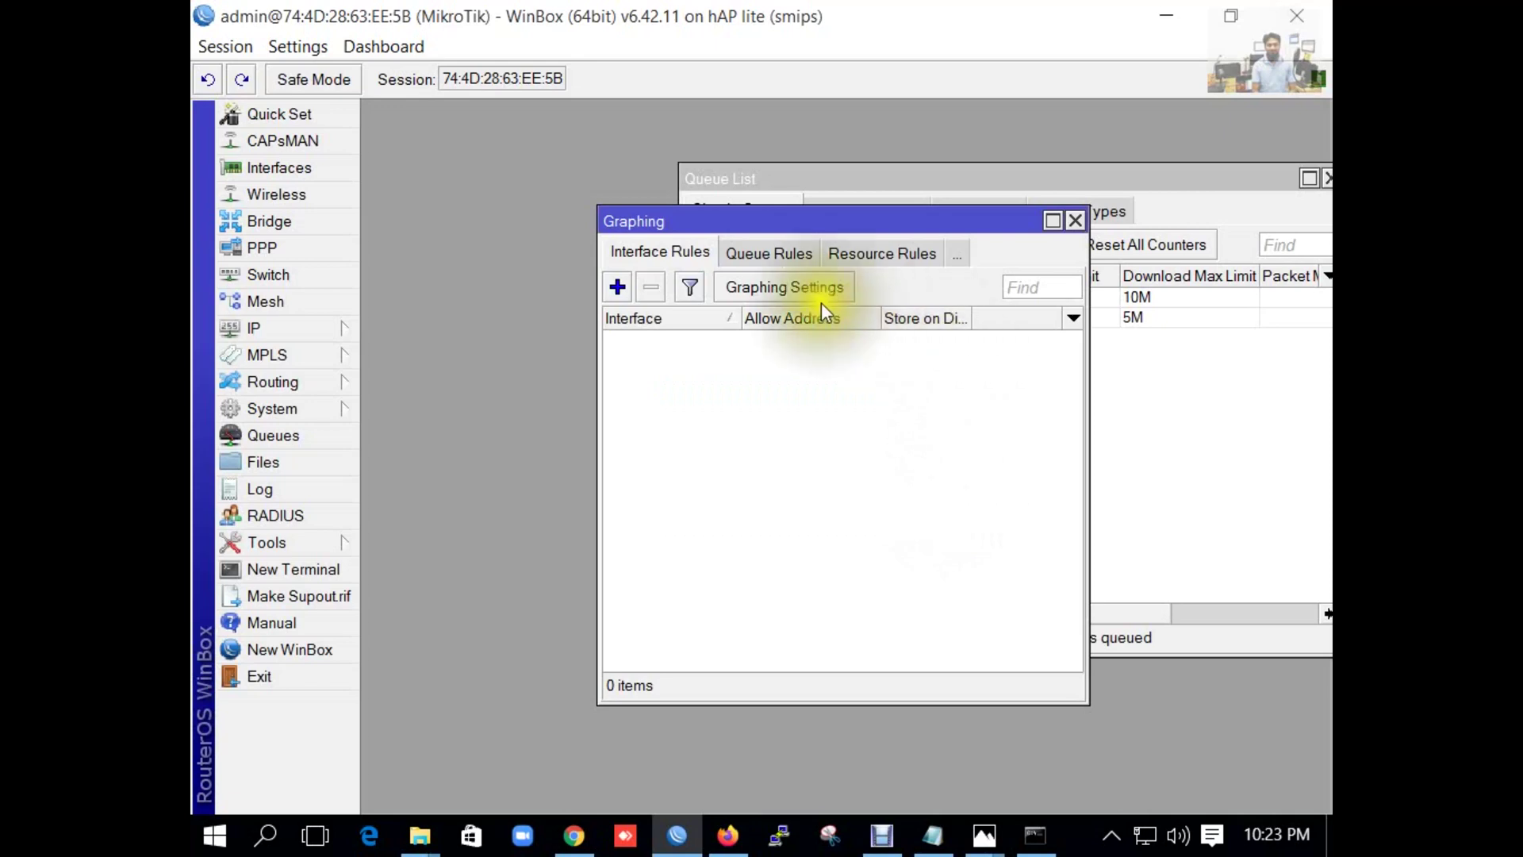
click(775, 294)
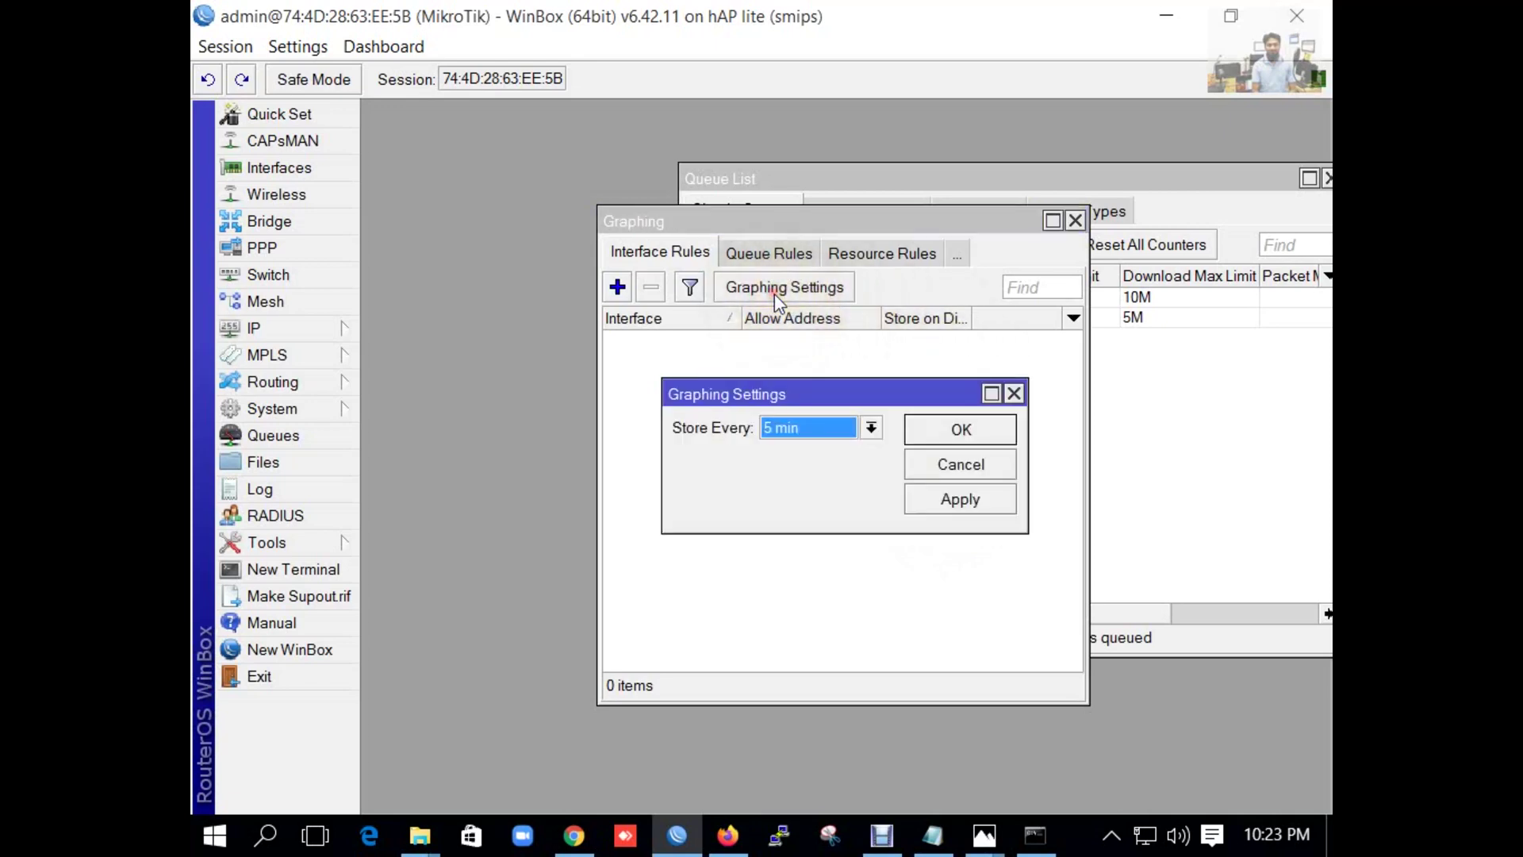
click(1013, 394)
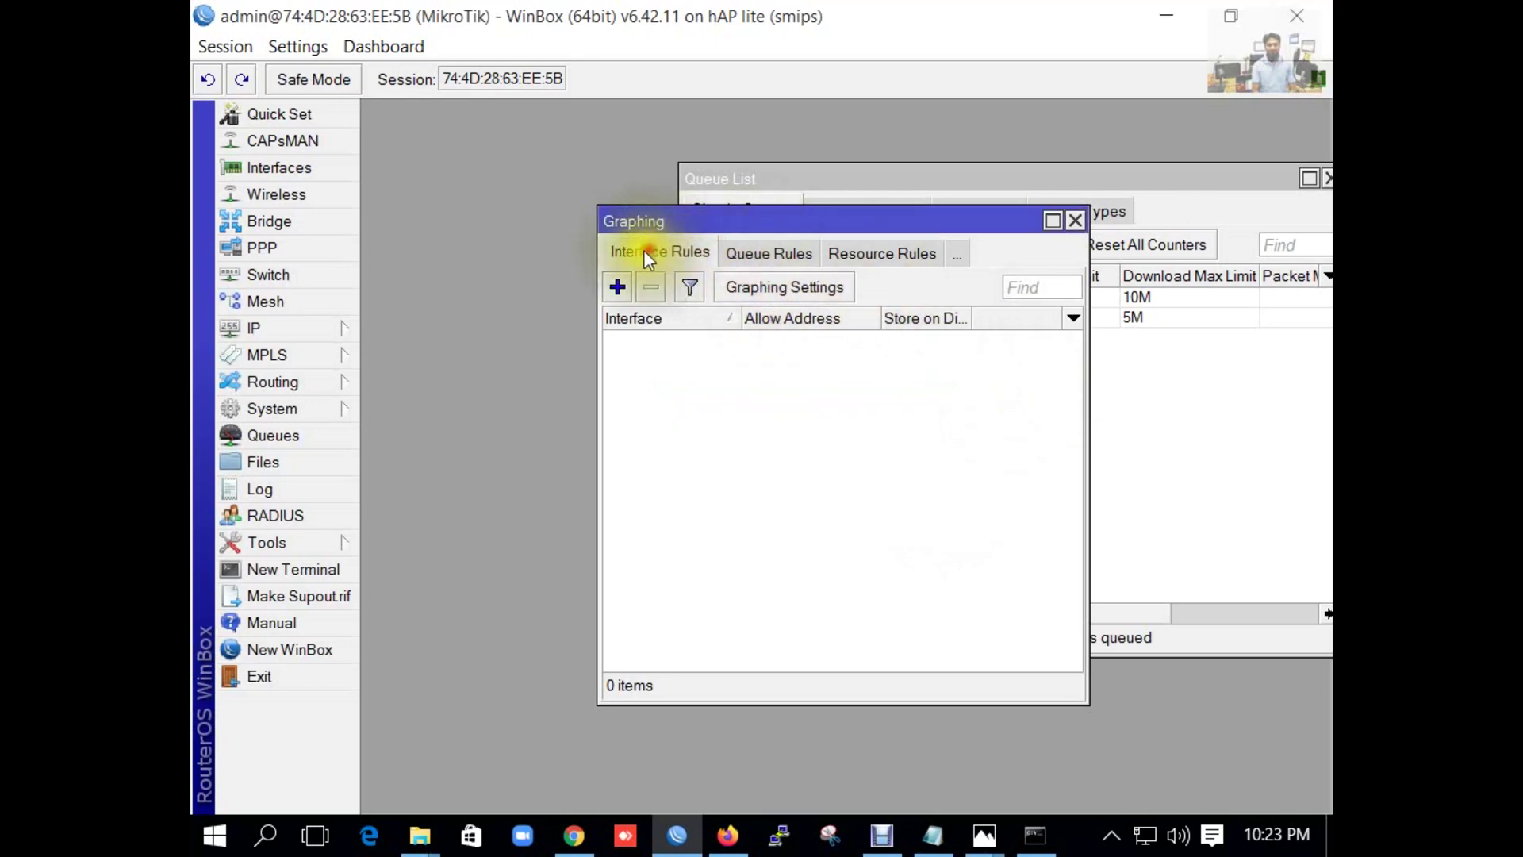
Start a new interface graphing rule and select ether2 as its interface
click(618, 288)
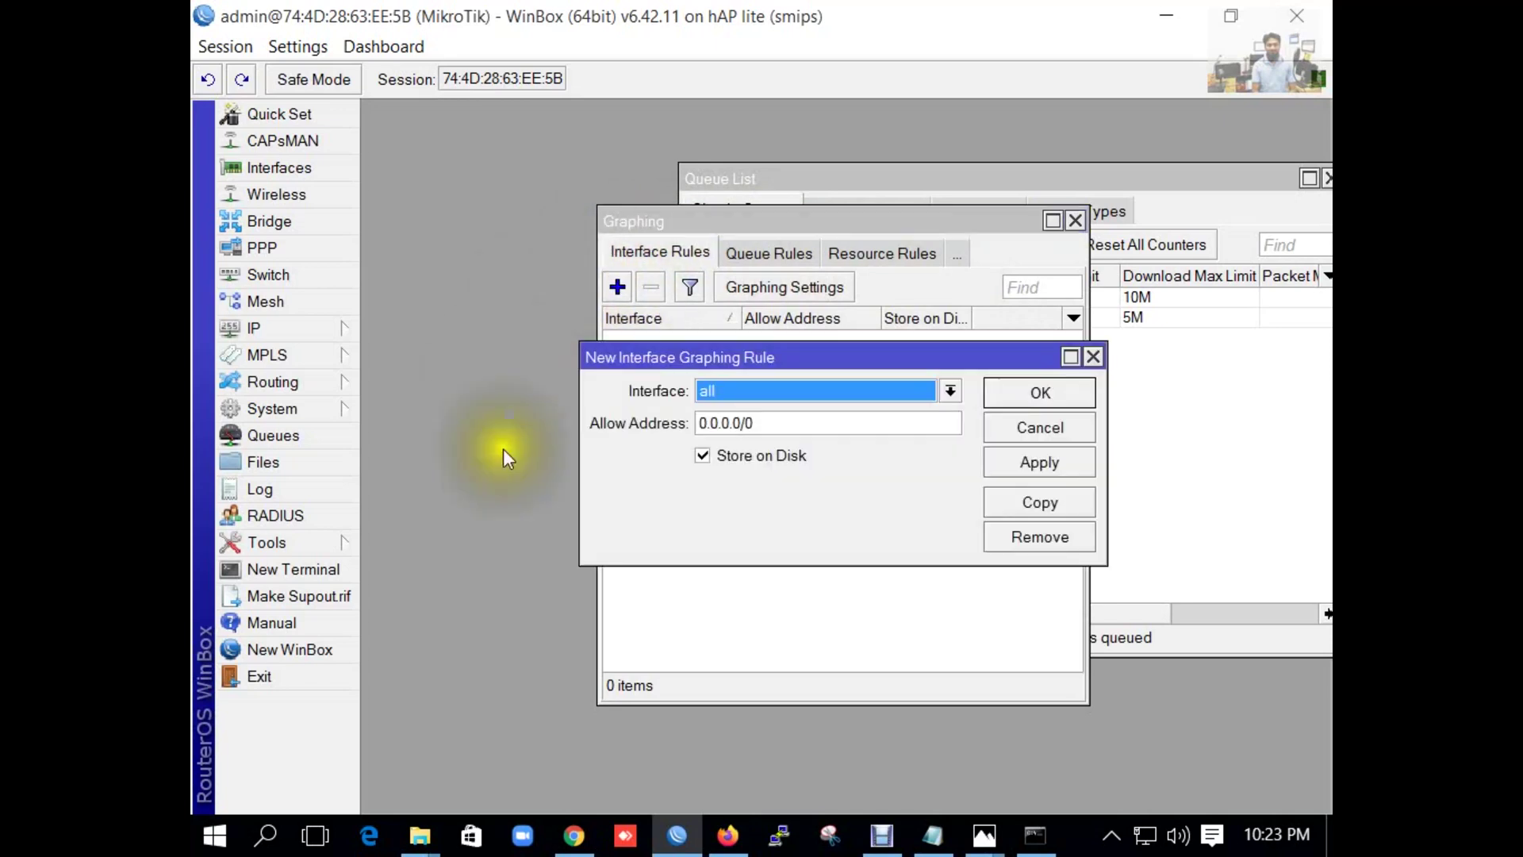
click(950, 392)
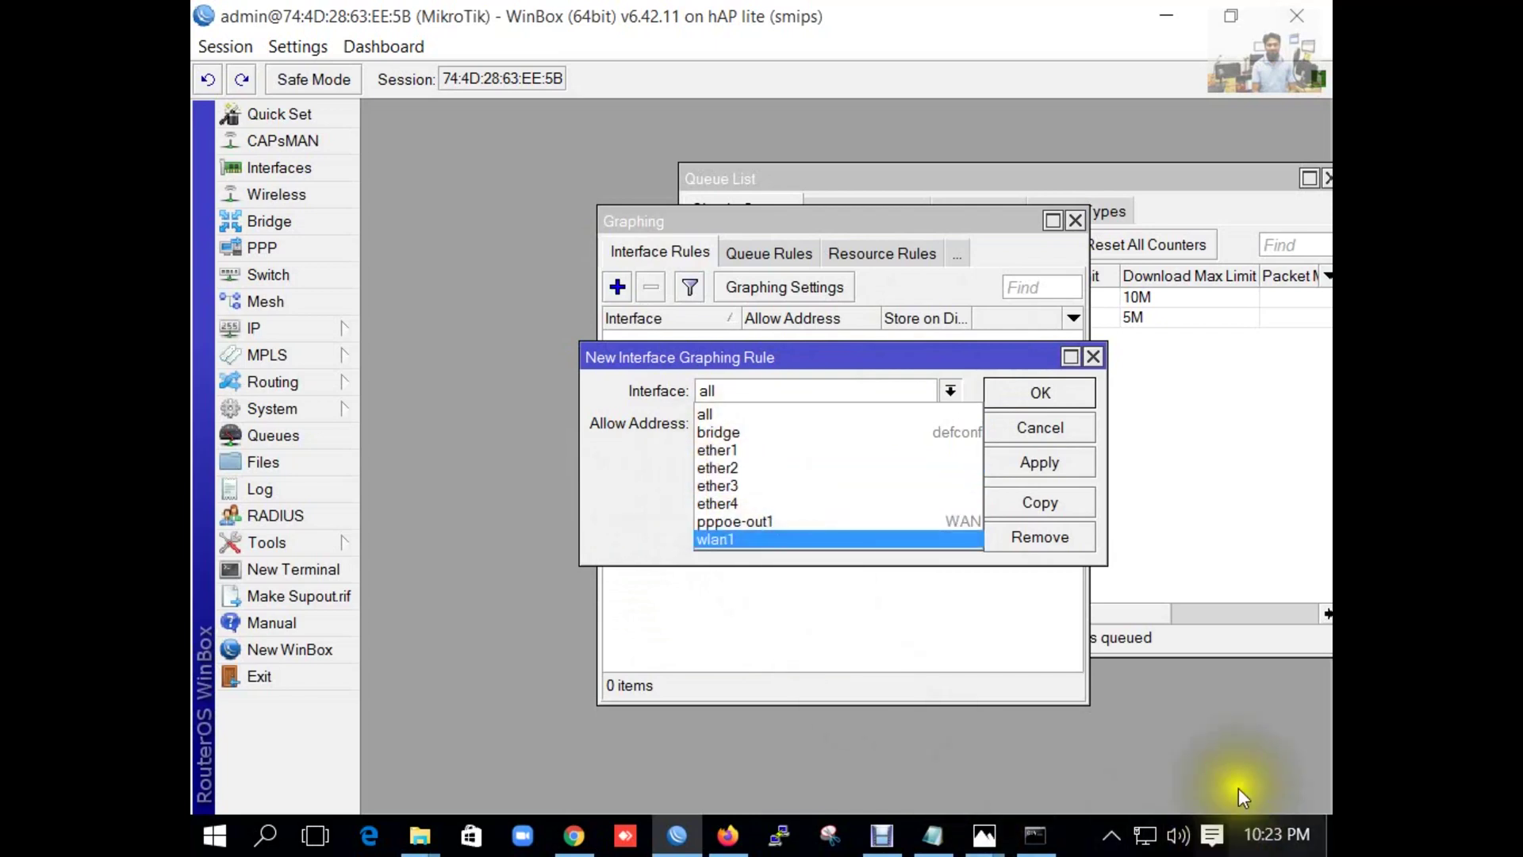
click(702, 471)
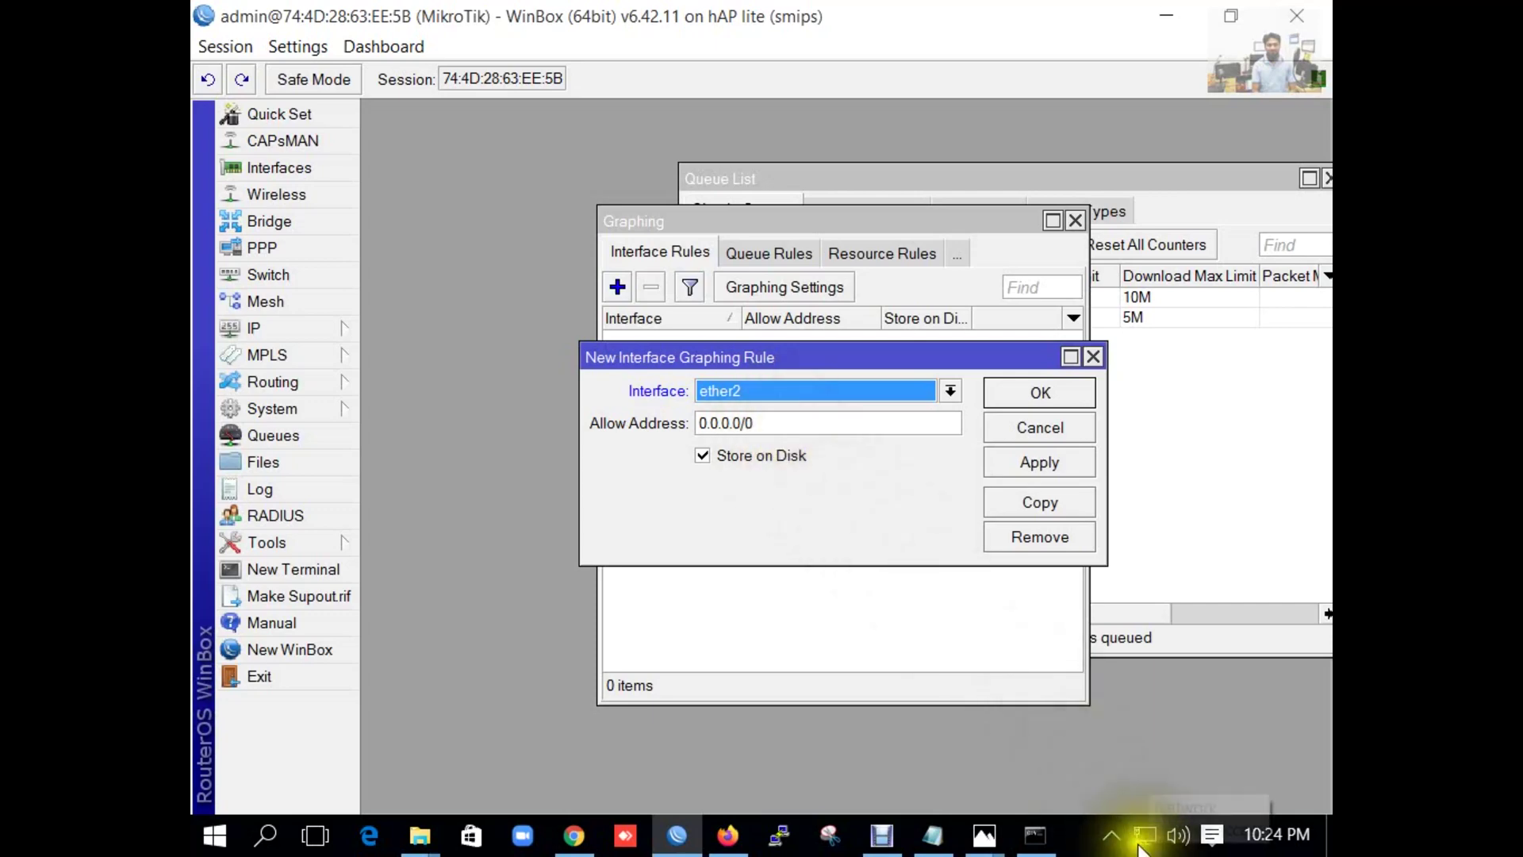
Switch to Command Prompt, copy the Ethernet adapter's IPv4 address from the ipconfig output, and minimize the window
click(1047, 845)
click(647, 396)
drag(646, 398, 792, 402)
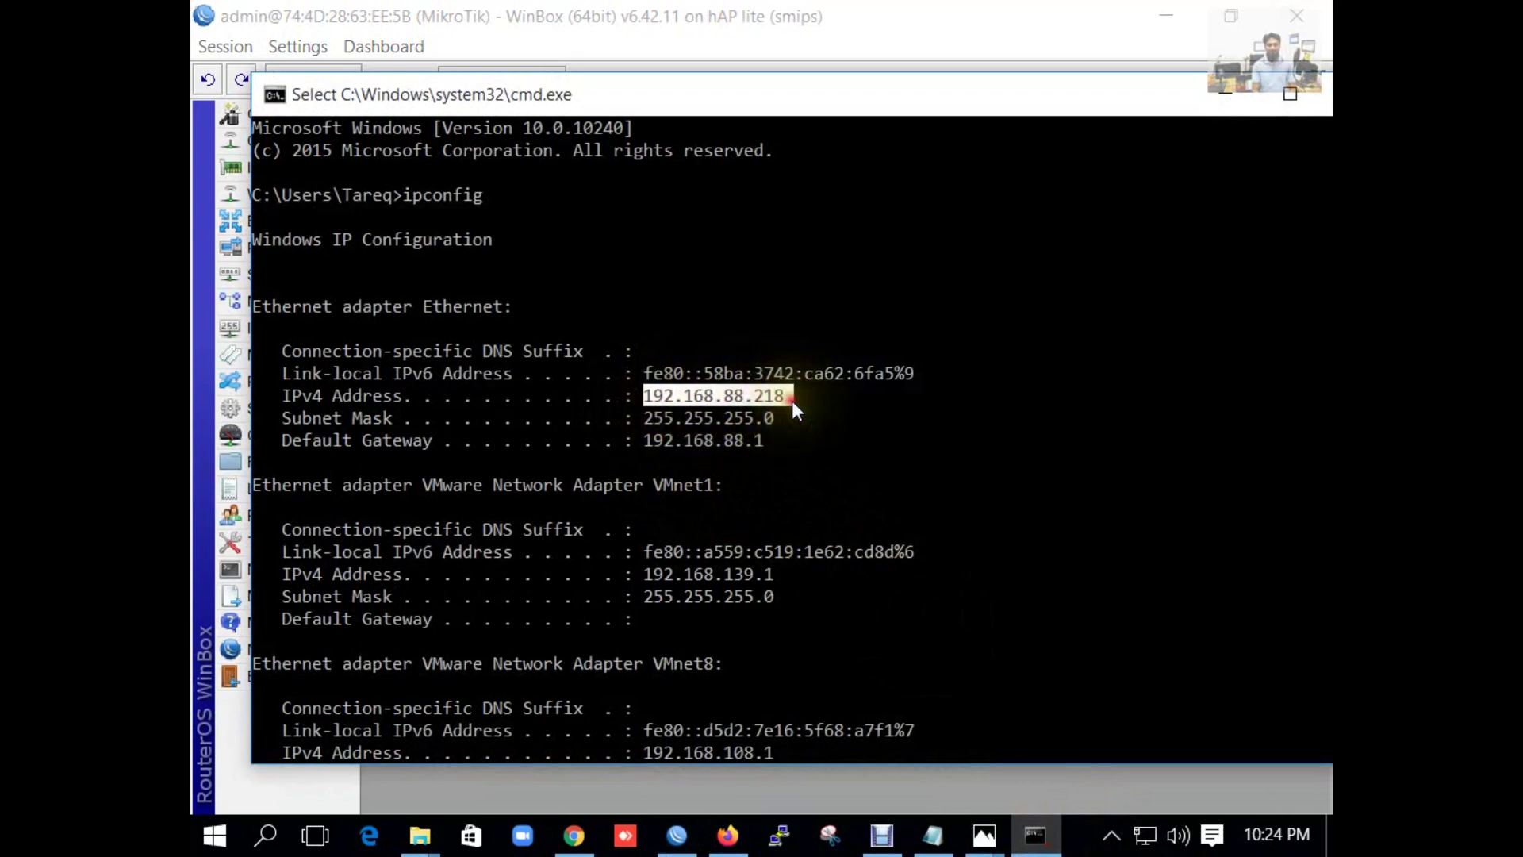
right_click(792, 401)
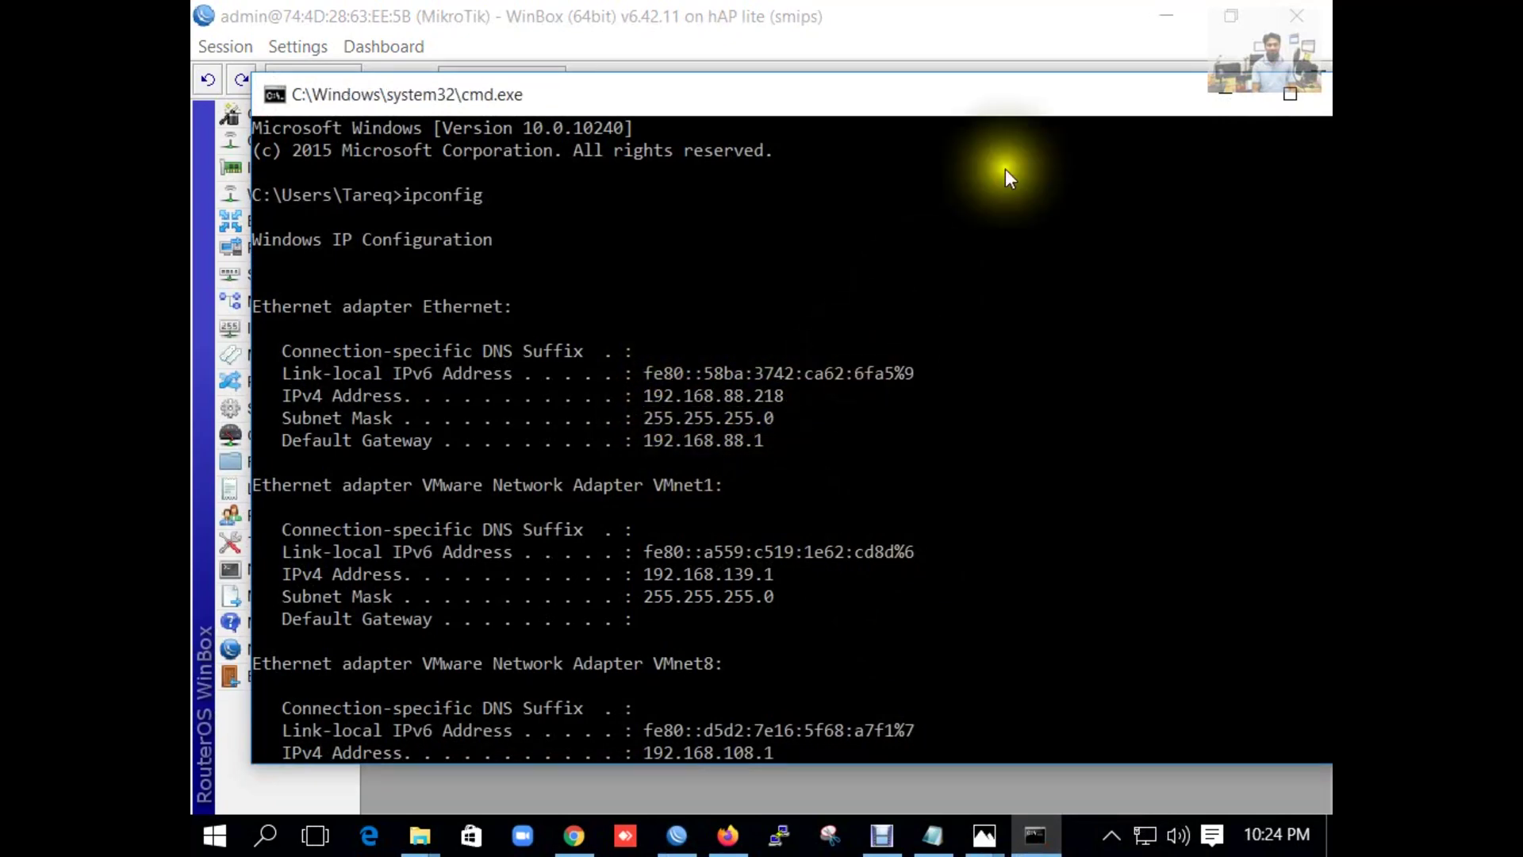
click(1224, 90)
Set the ether2 graphing rule's Allow Address to 192.168.88.218 and save the rule
double_click(730, 423)
text(192.168.88.218)
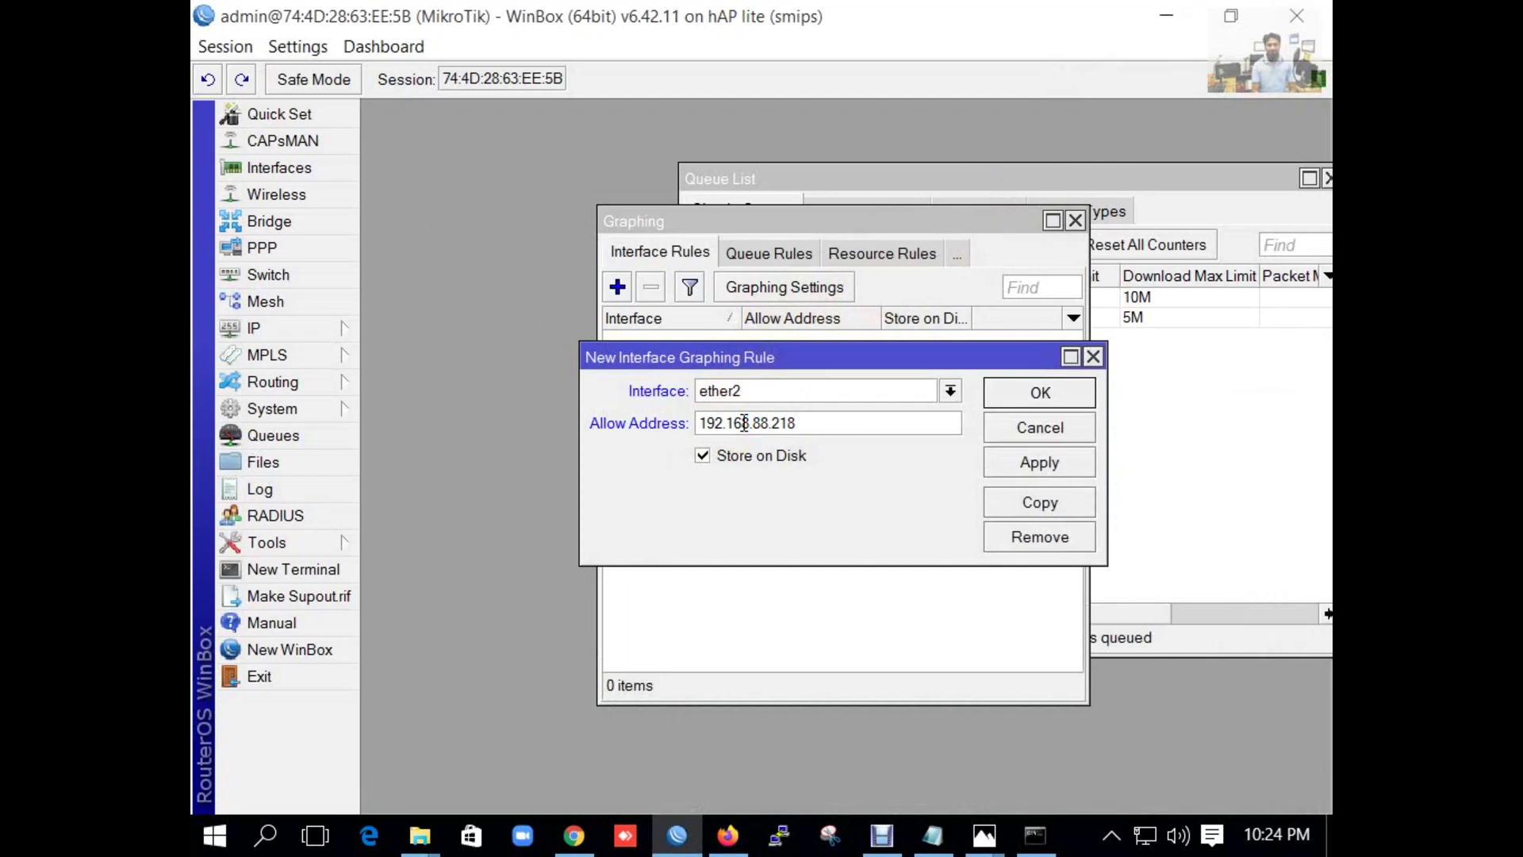
click(1022, 458)
click(1031, 395)
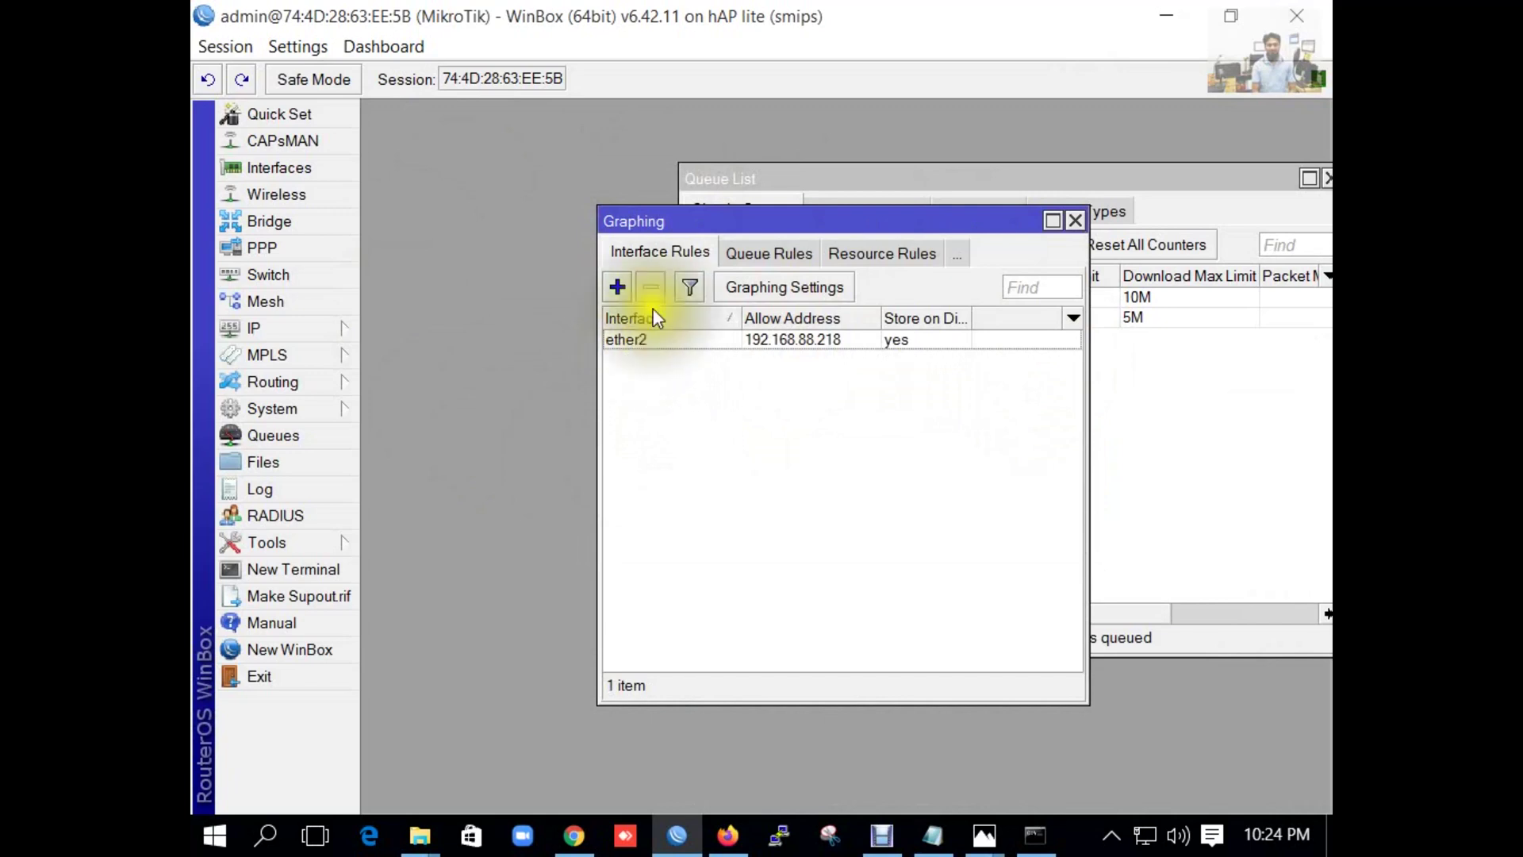
Add a queue graphing rule for all simple queues with Allow Address 192.168.88.218 and save it
click(739, 255)
click(619, 286)
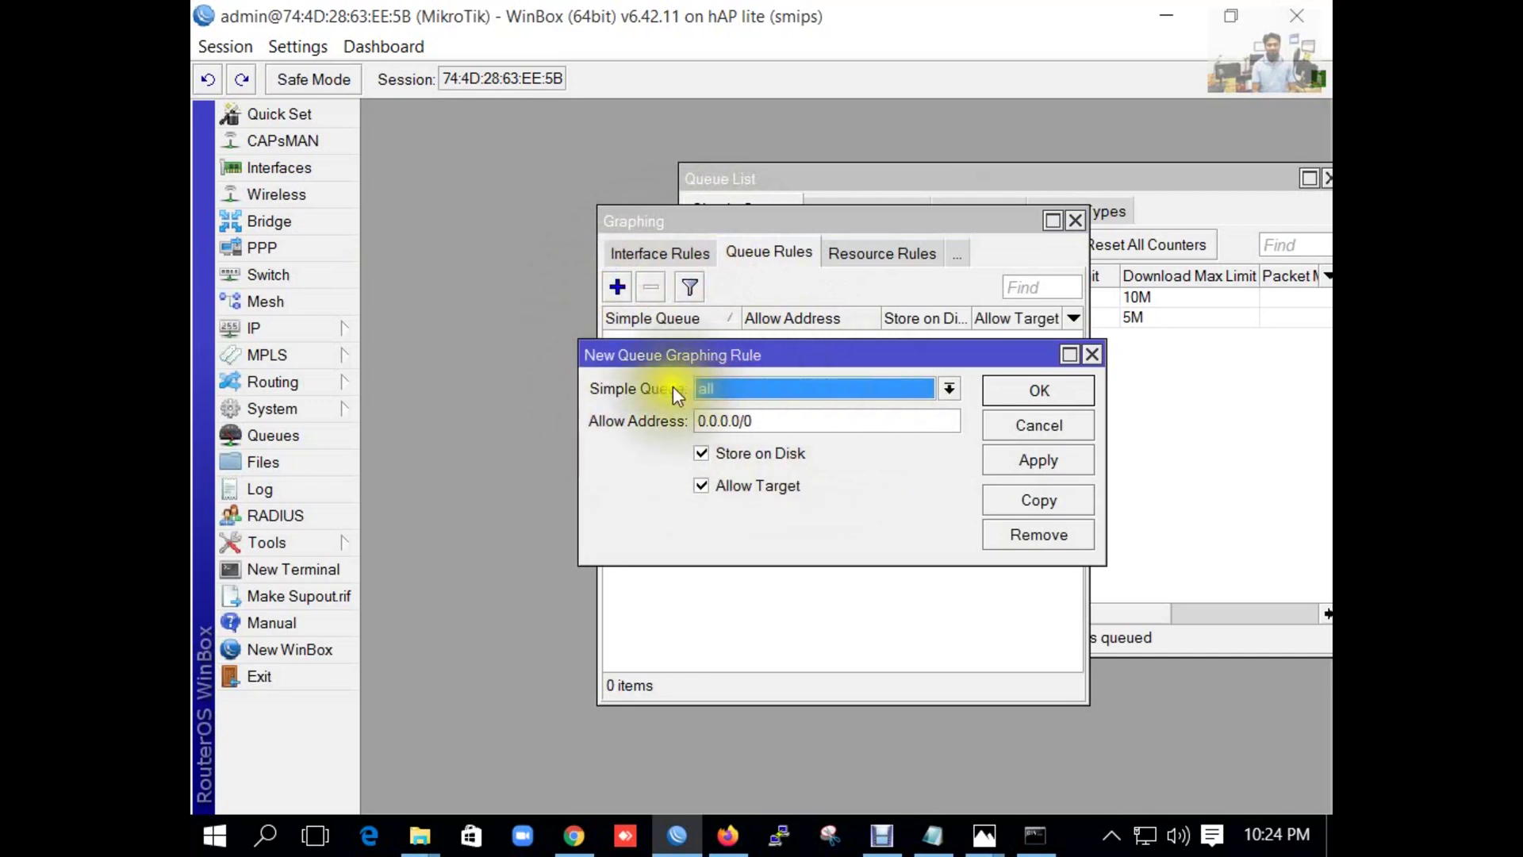
click(949, 388)
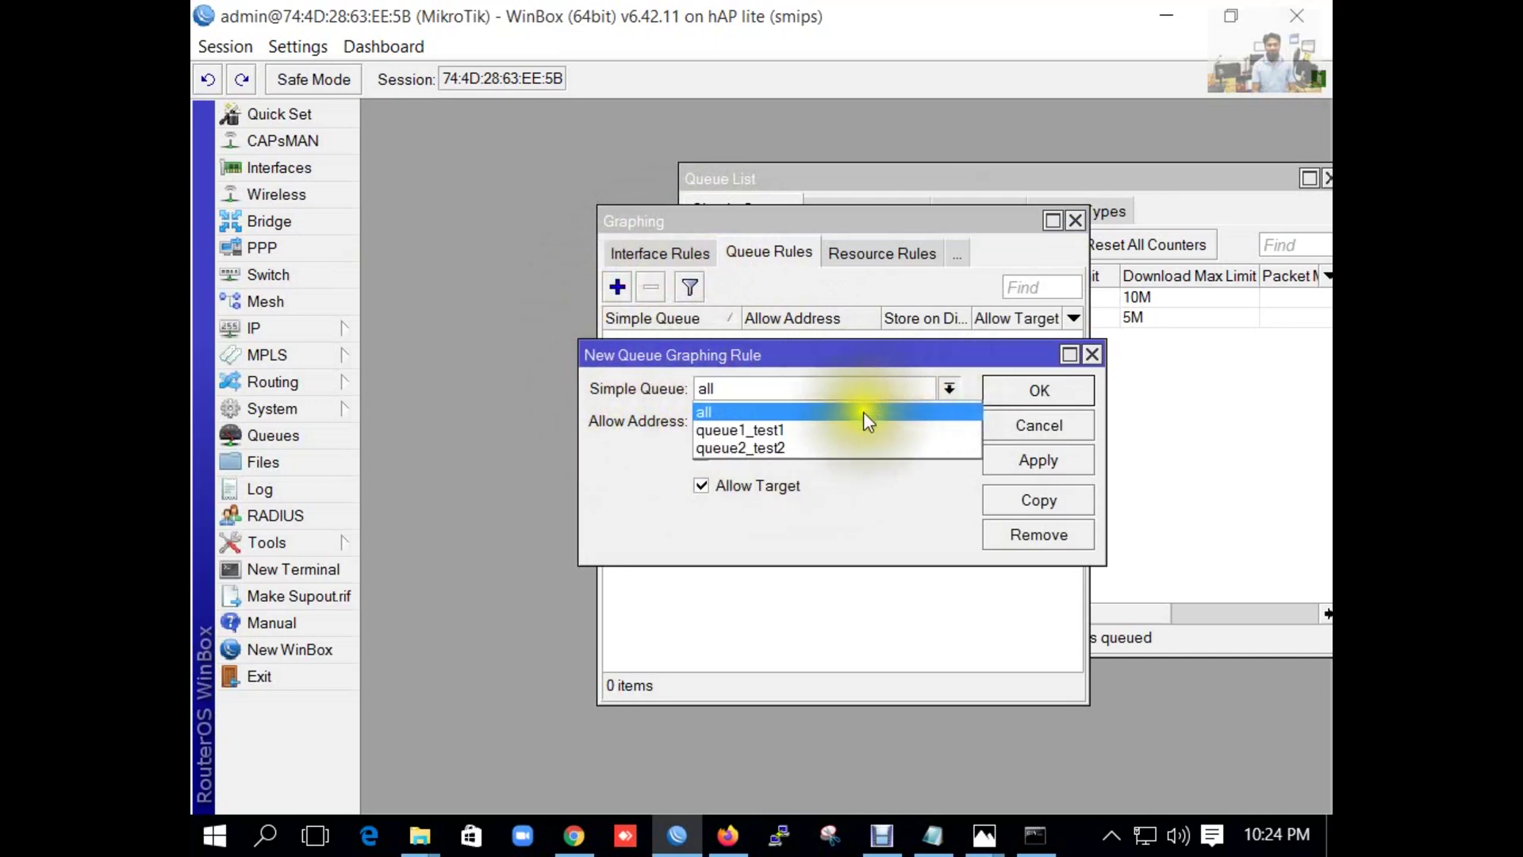
click(732, 436)
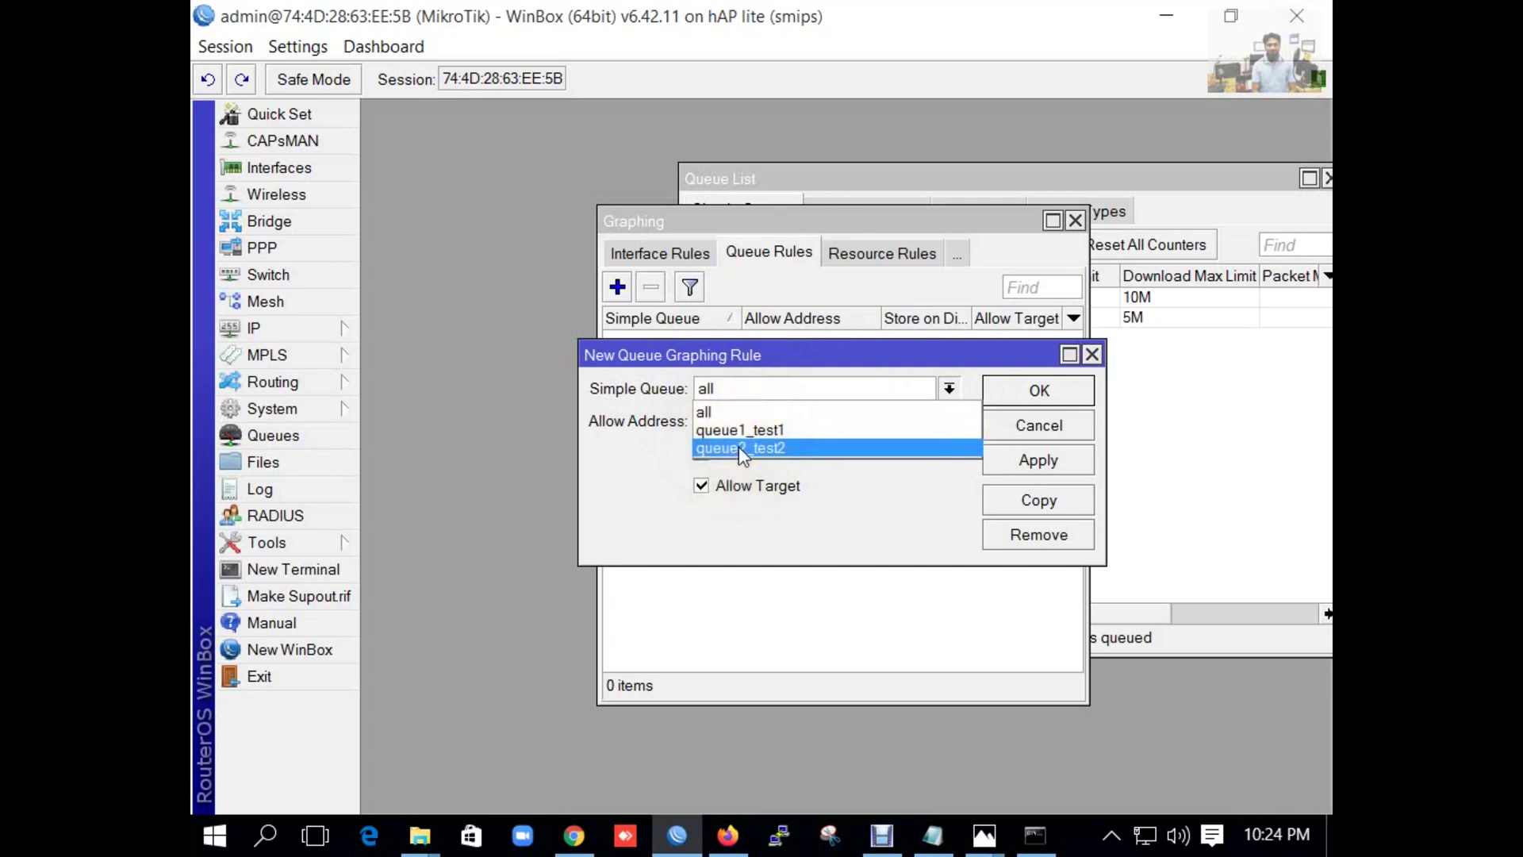
click(717, 410)
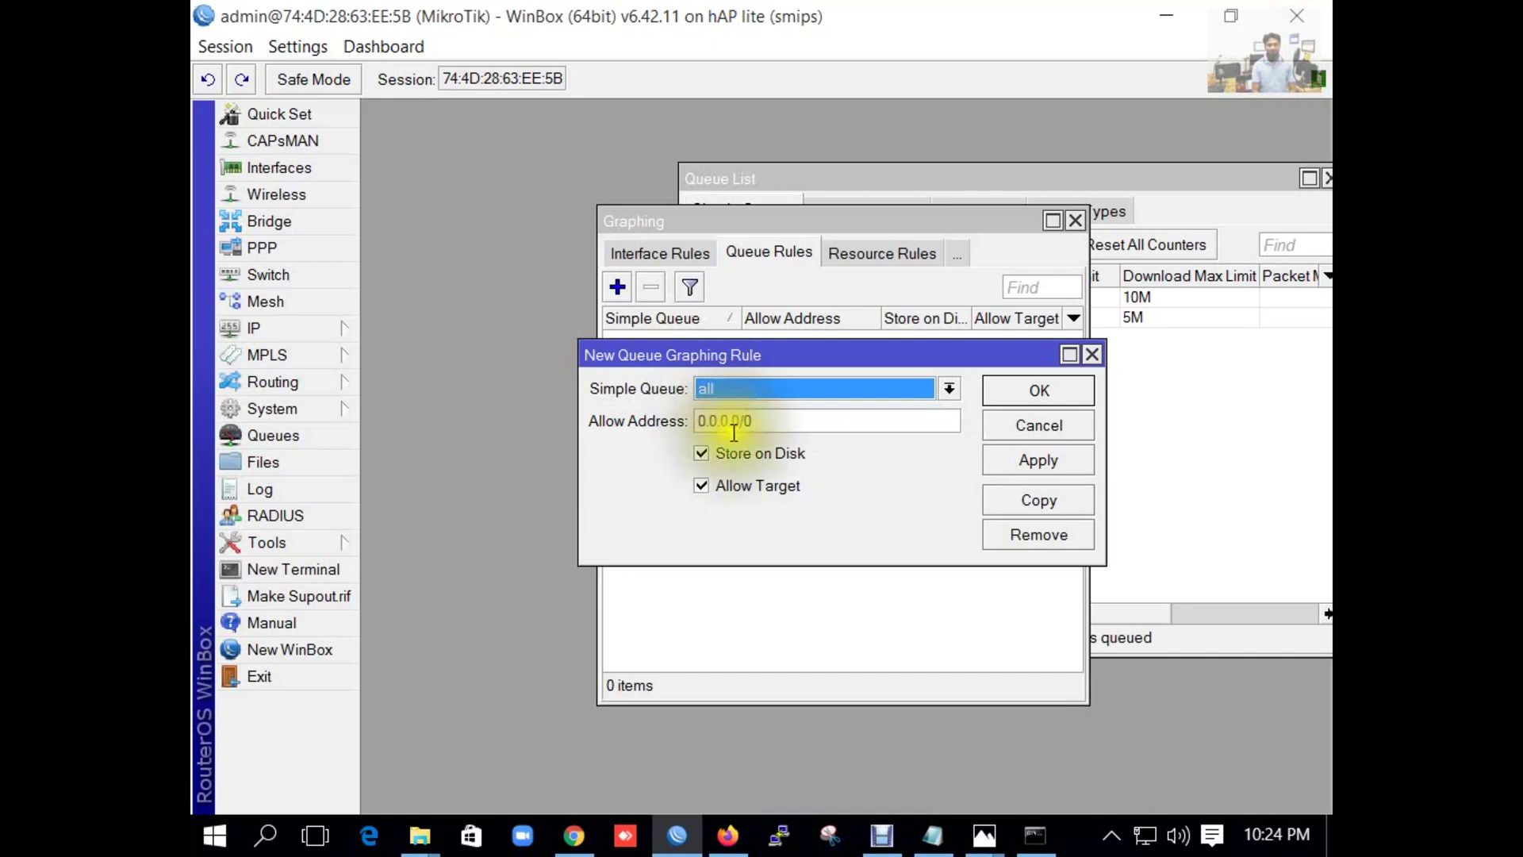
drag(765, 425, 701, 419)
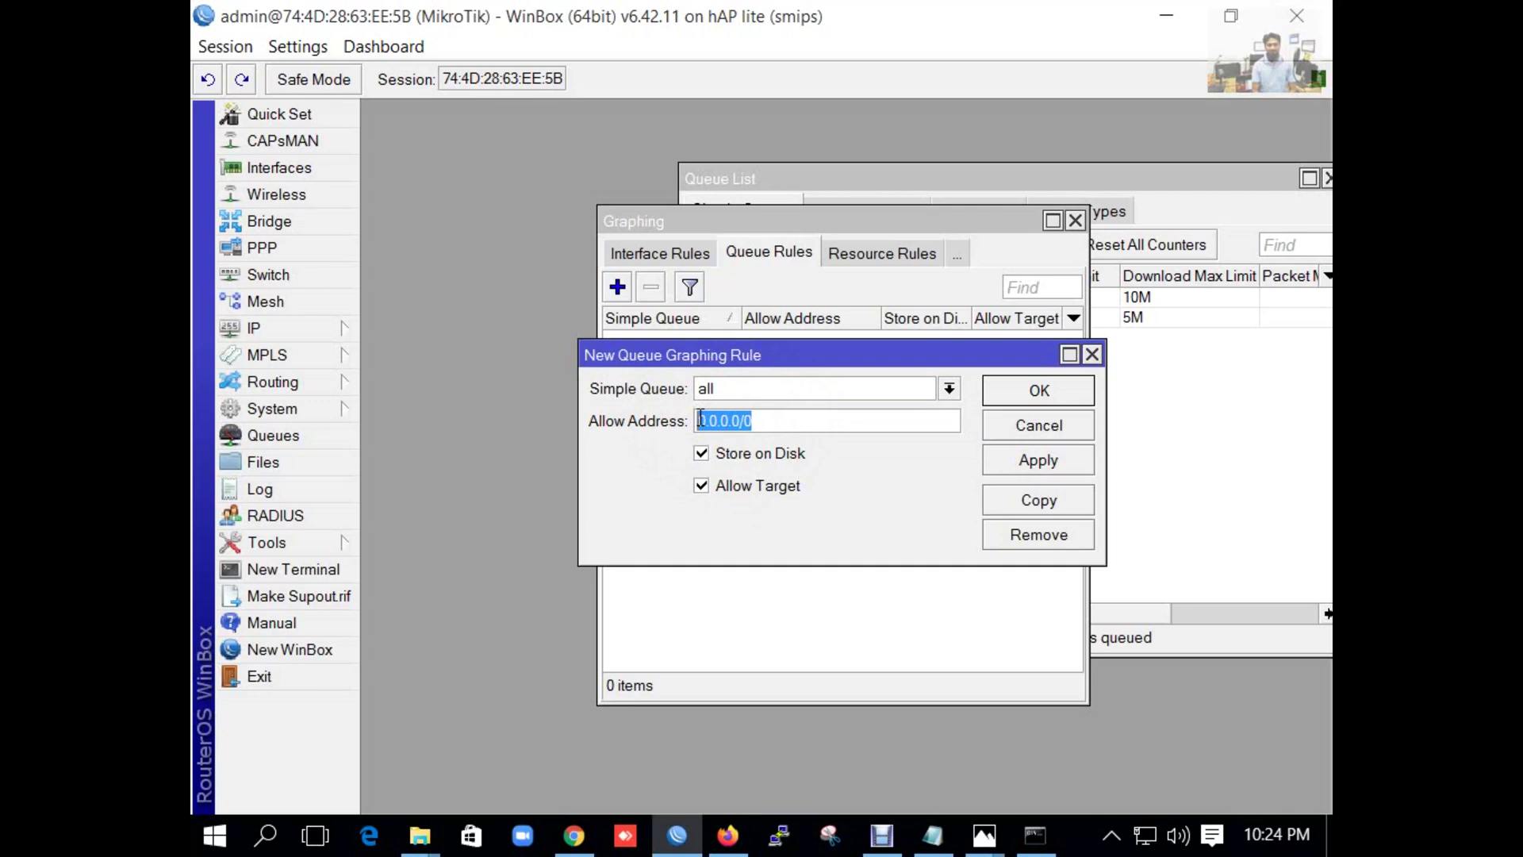
text(192.168.88.218)
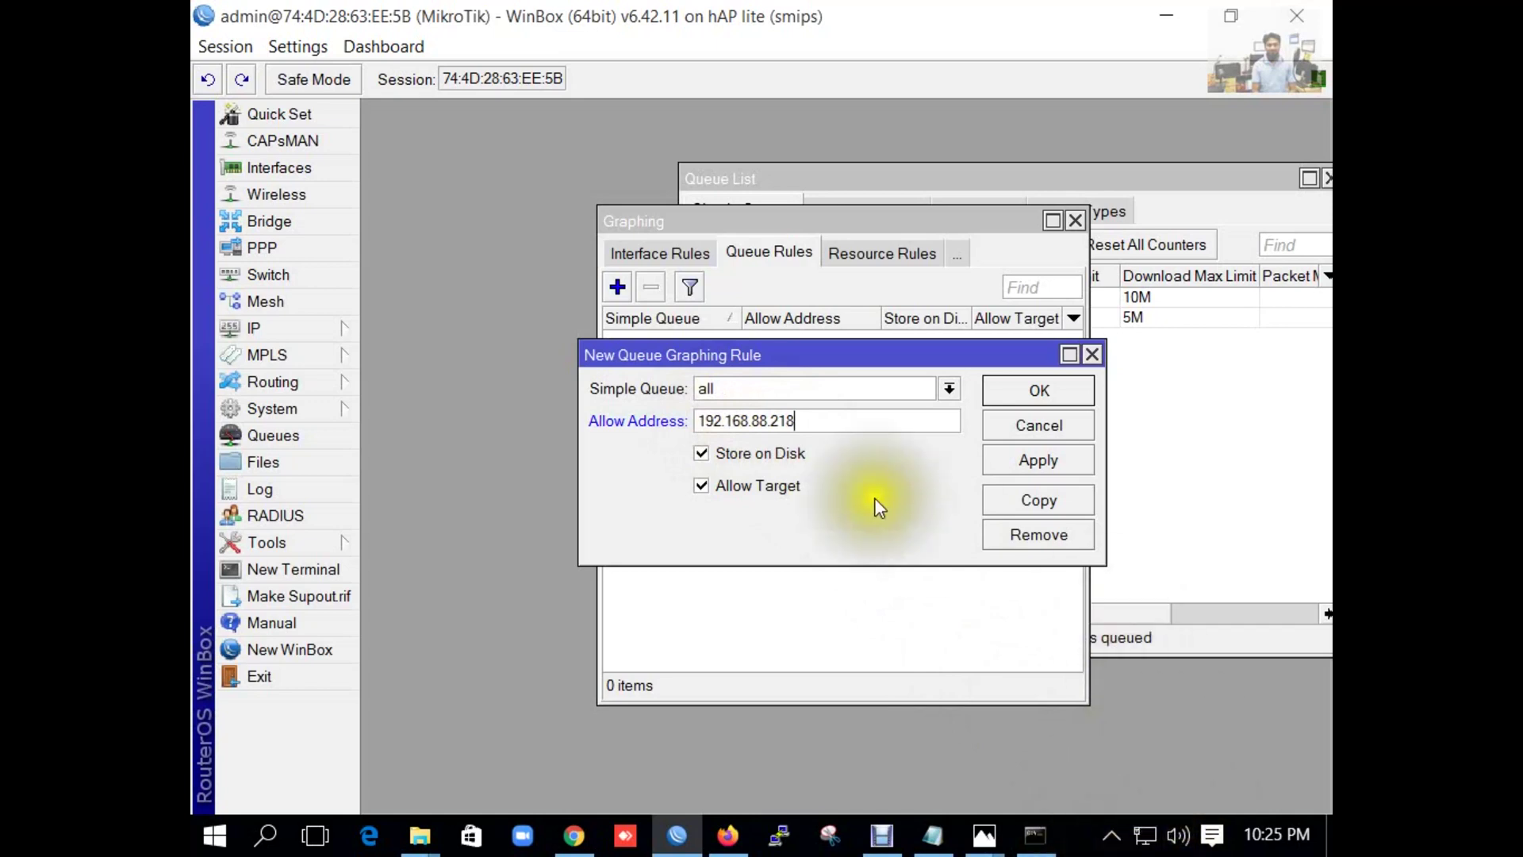
click(1059, 454)
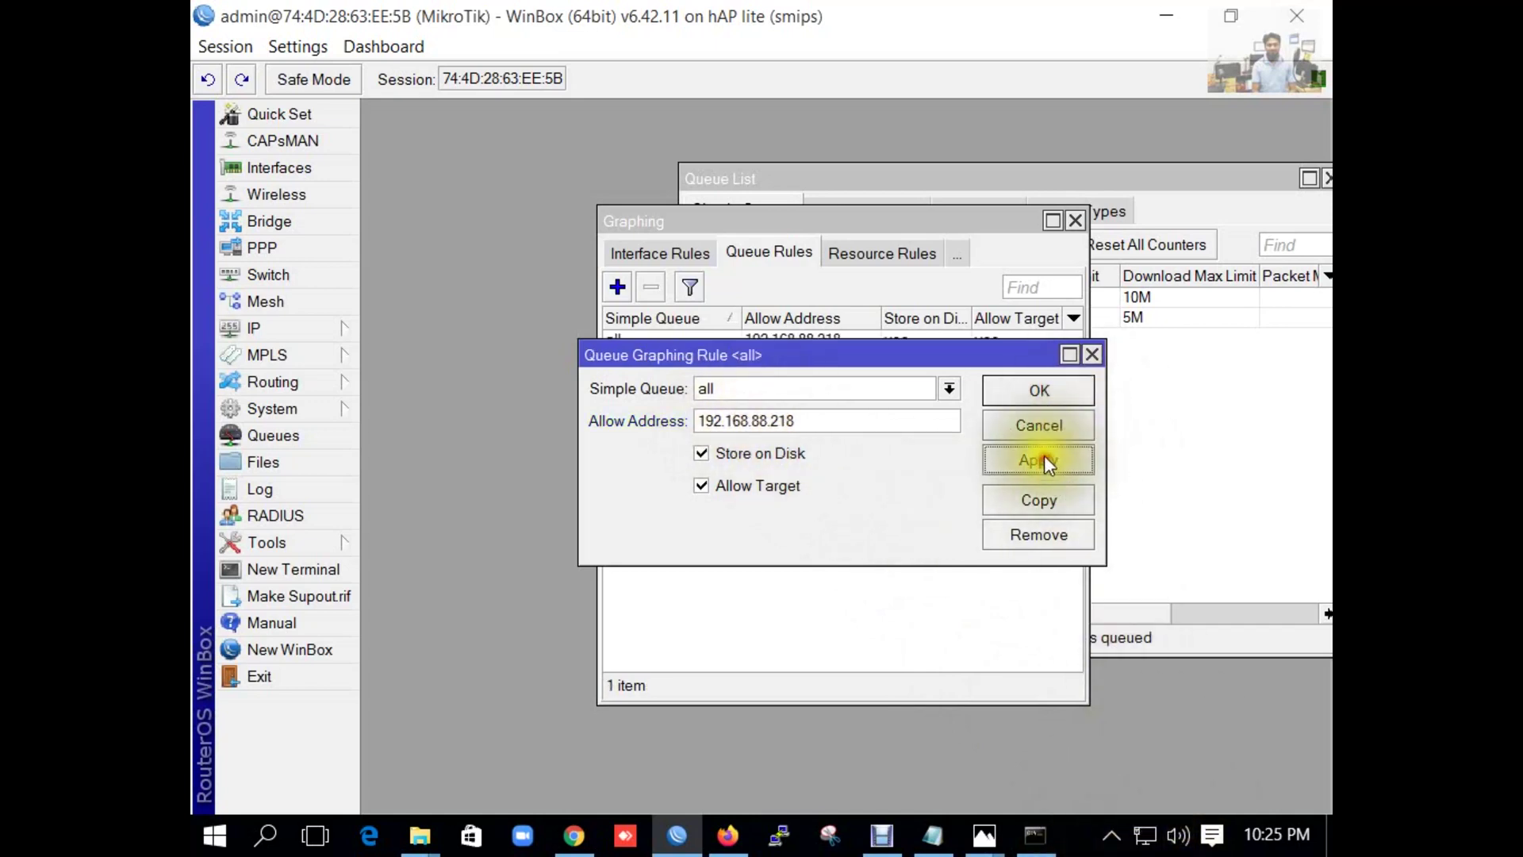
click(1038, 391)
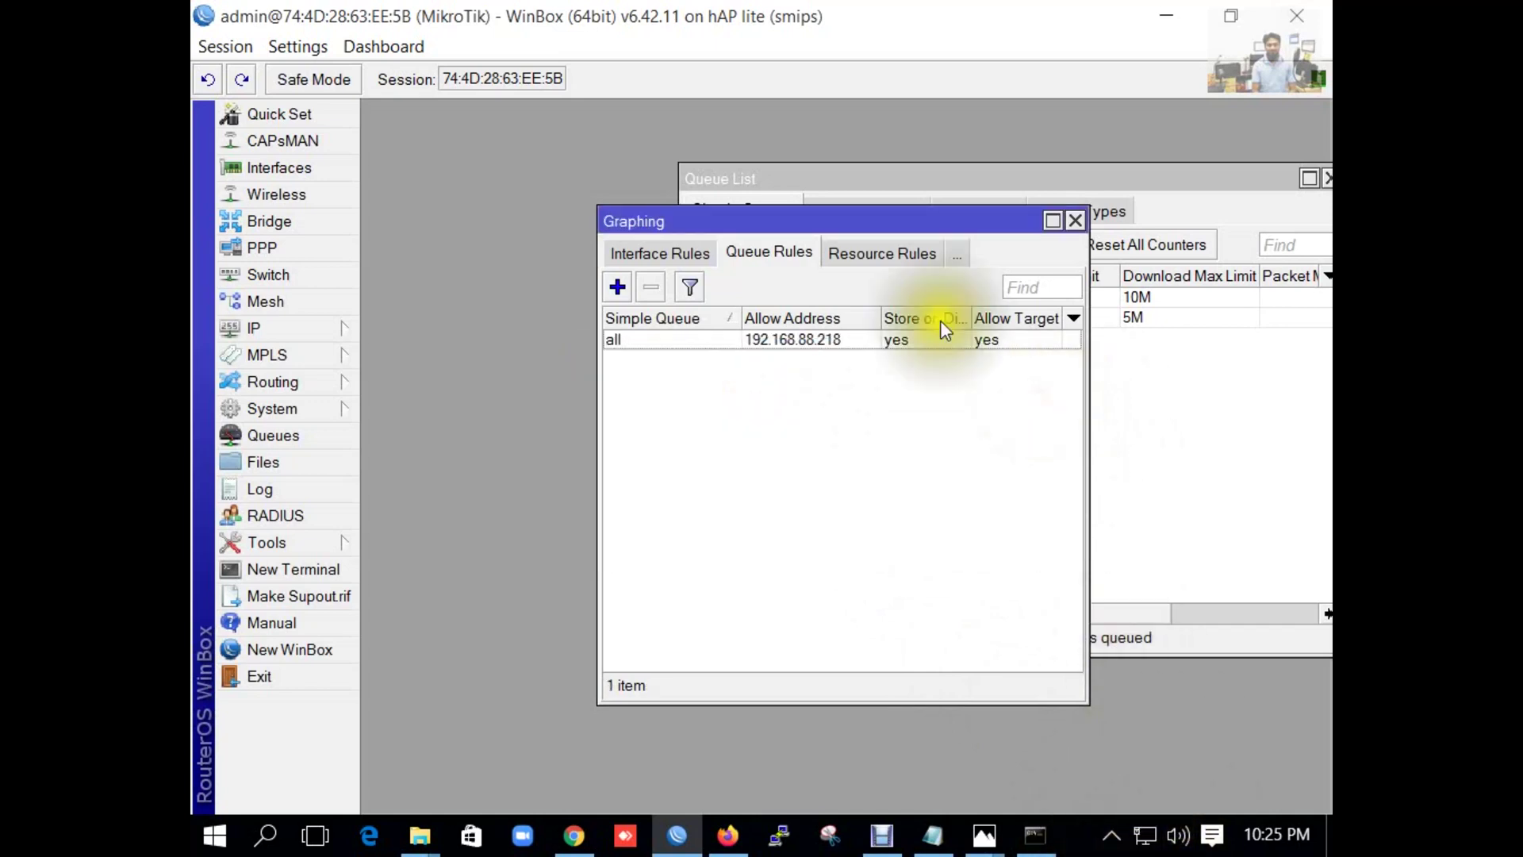
Review the interface and queue graphing rules and check the Store Every interval in the graphing settings
click(646, 254)
click(759, 254)
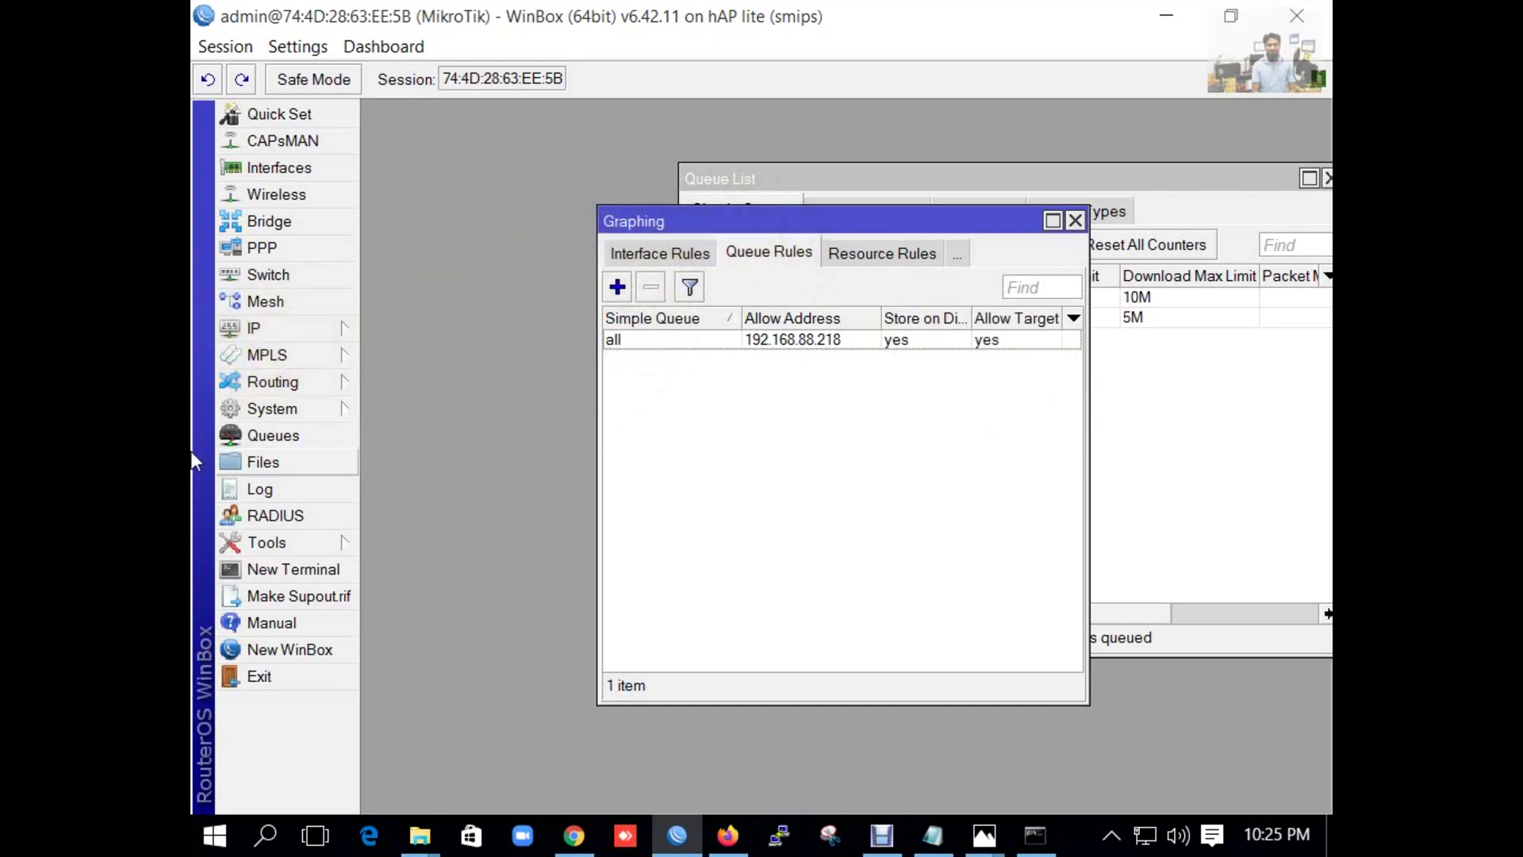
click(645, 251)
click(785, 296)
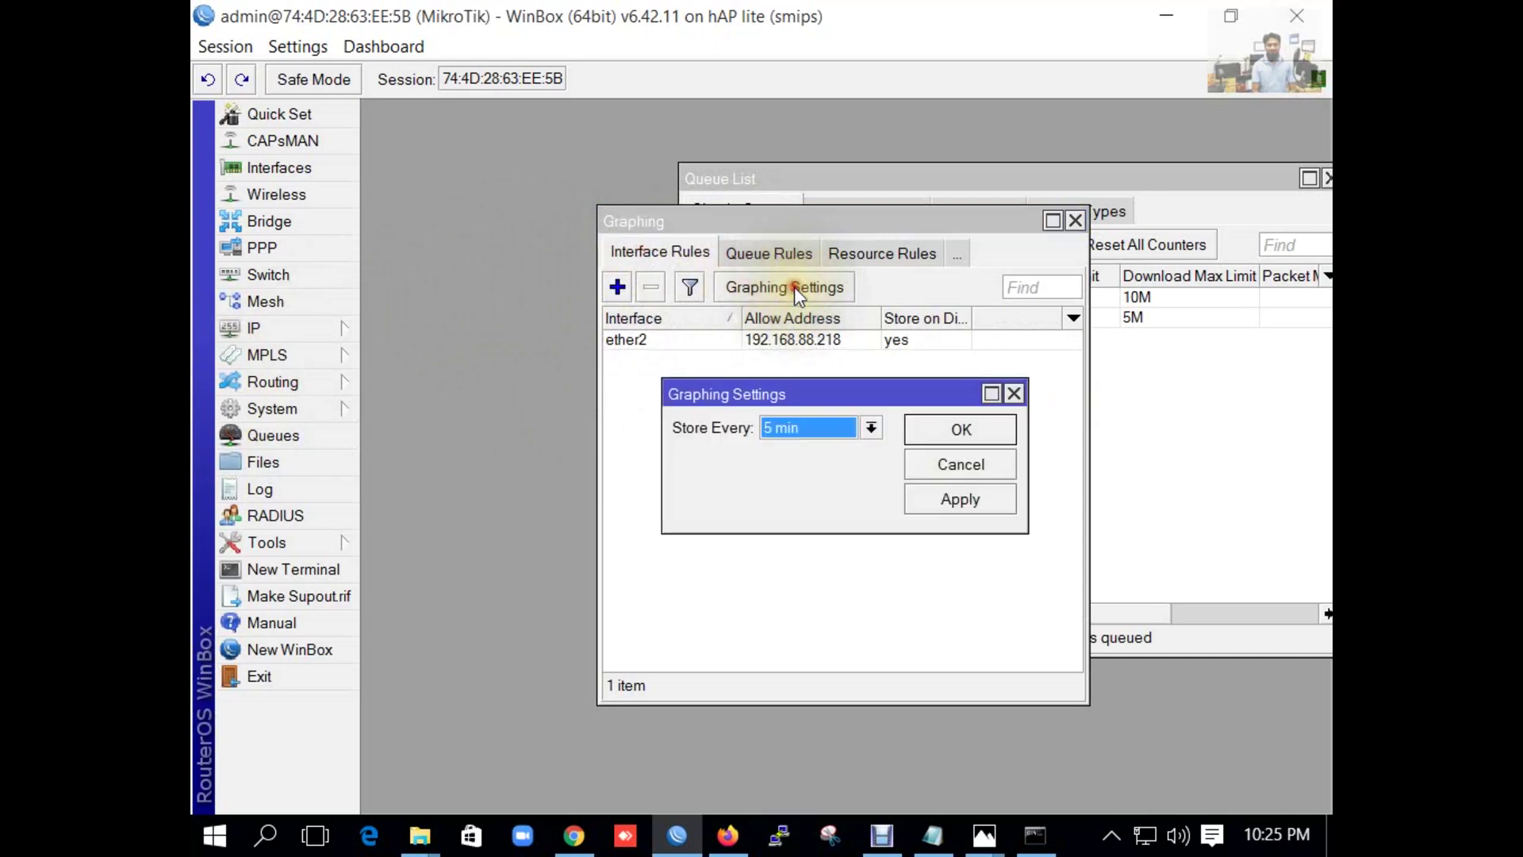
click(841, 424)
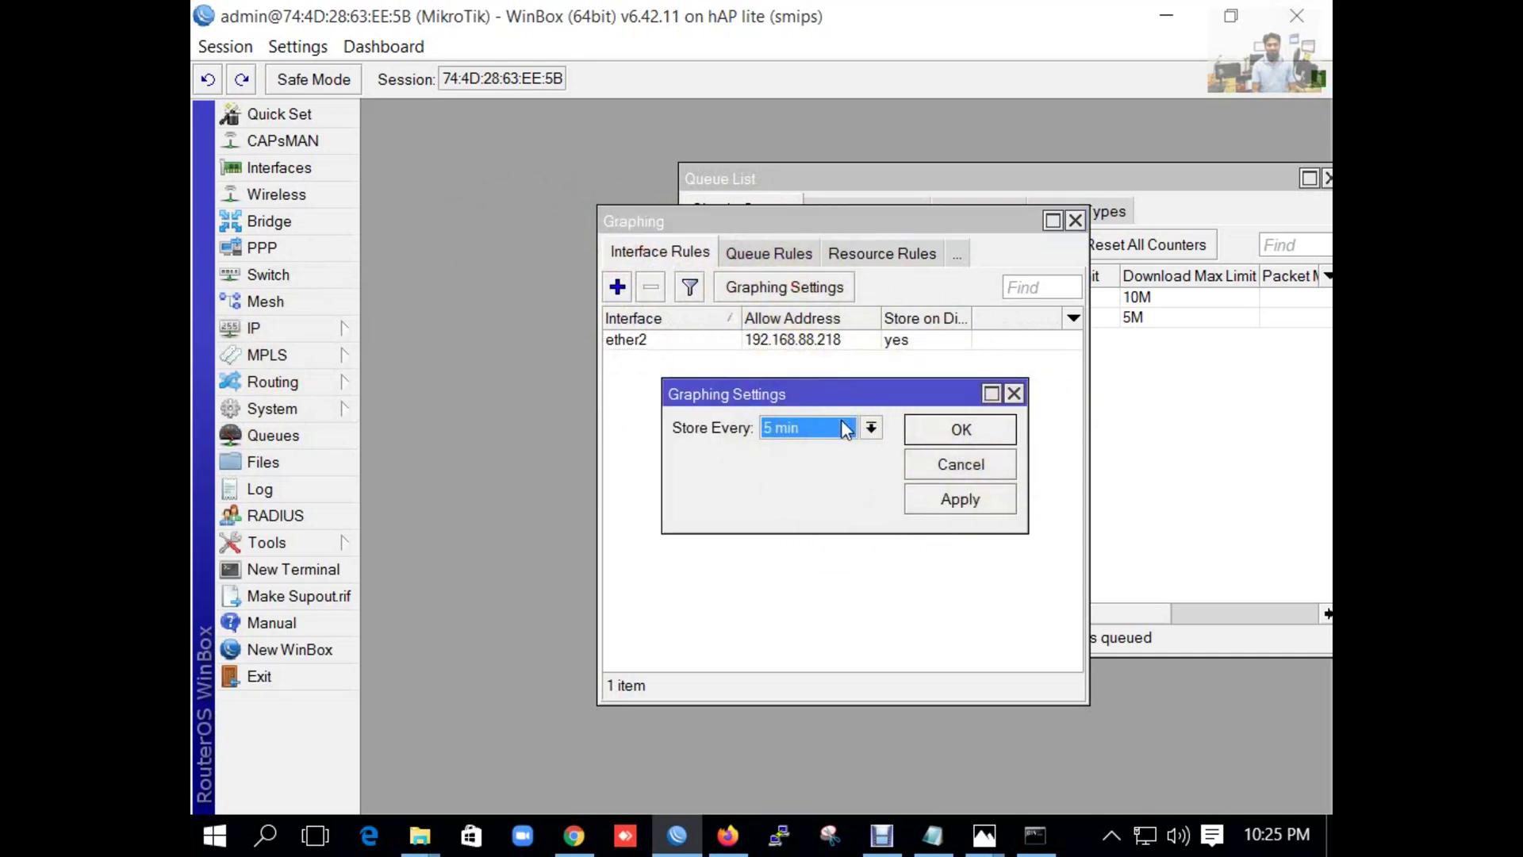
Switch to Google Chrome by opening a new window and maximize it
click(583, 839)
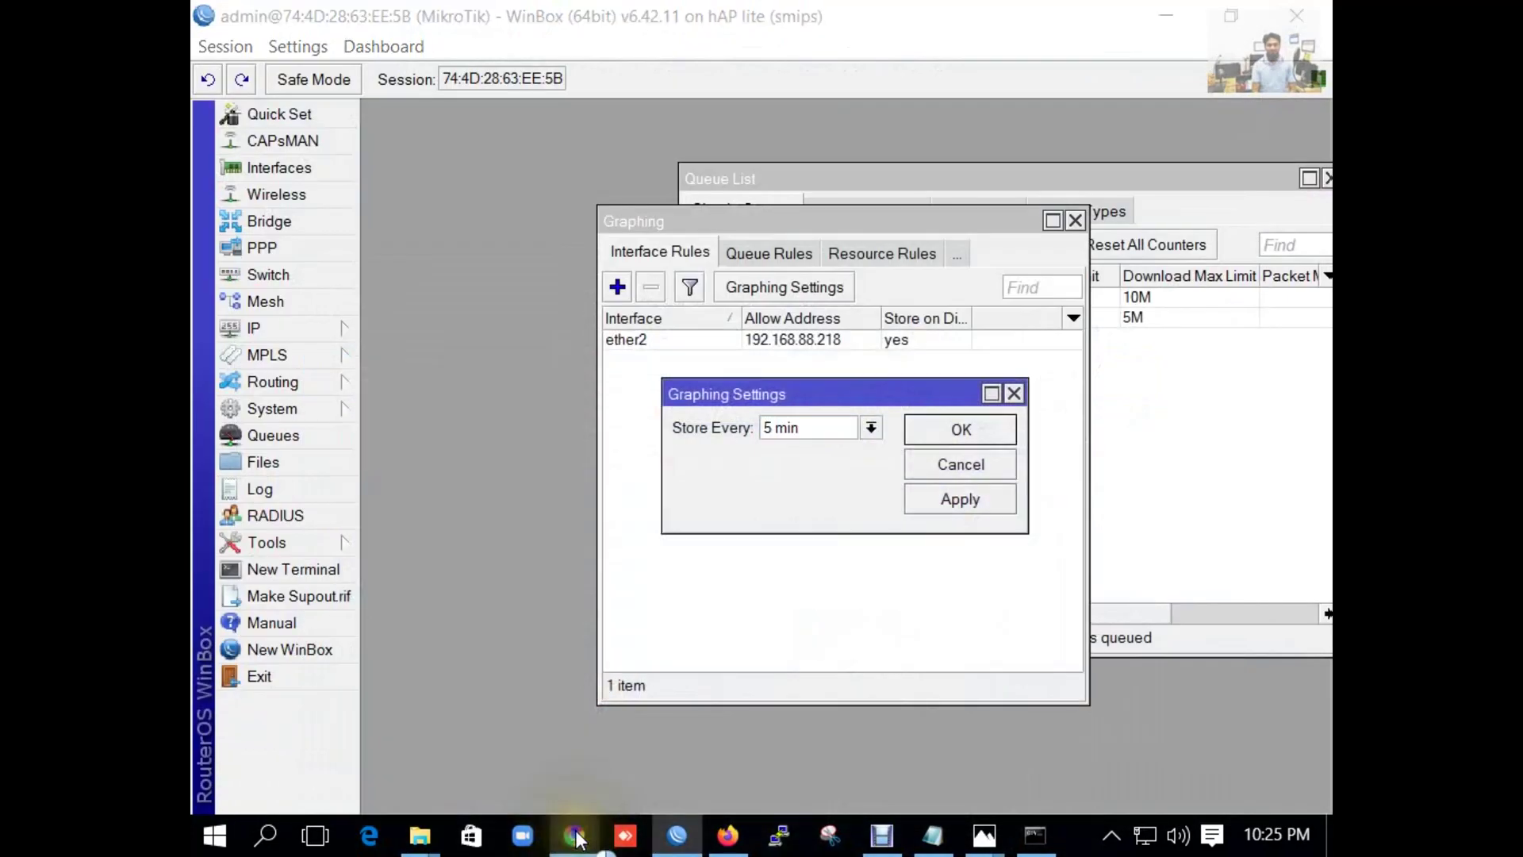
right_click(575, 836)
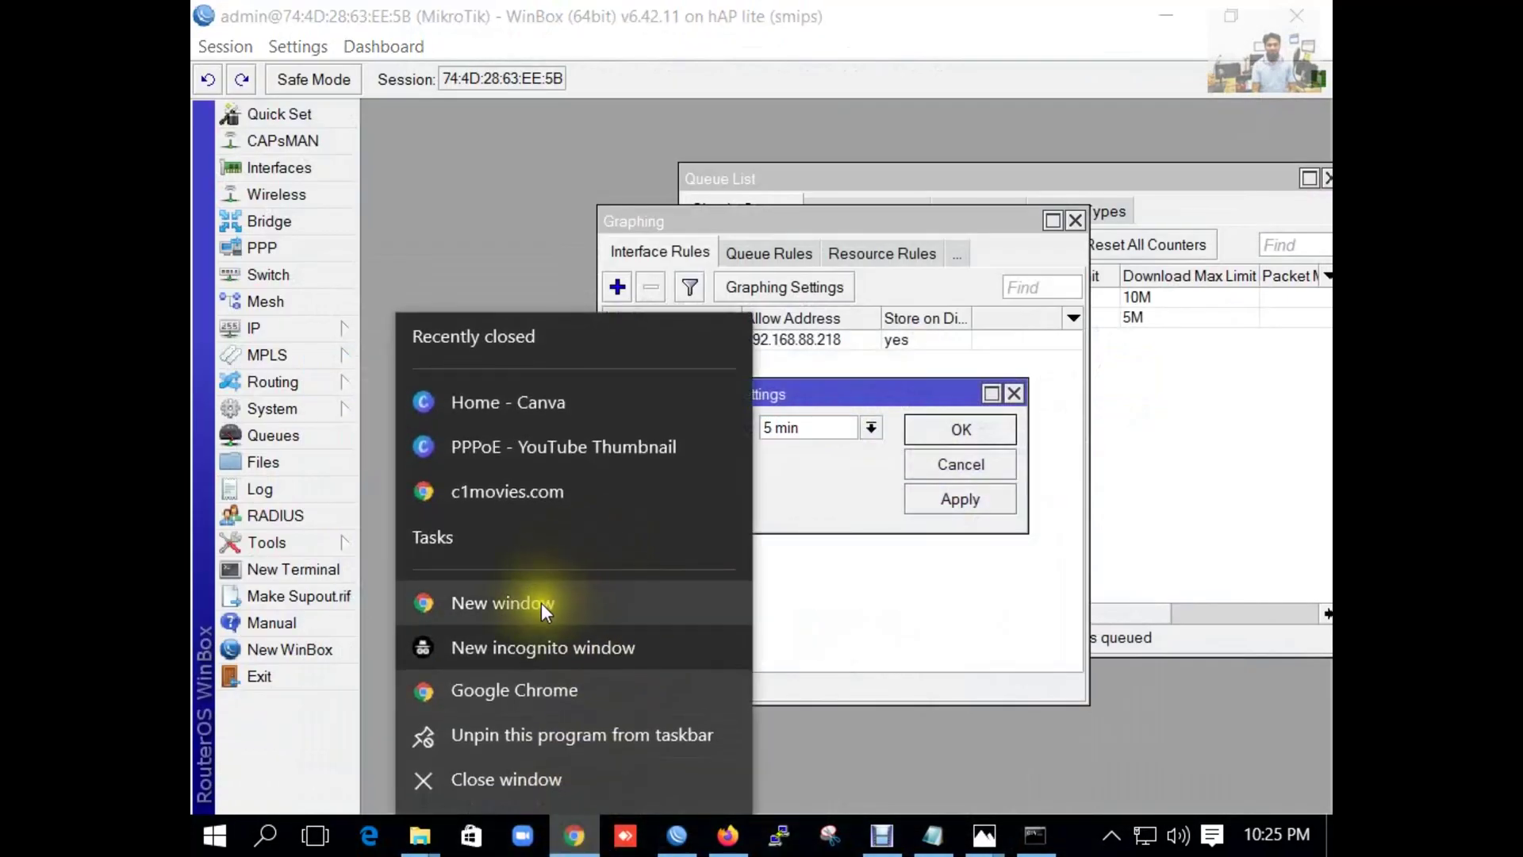
click(541, 603)
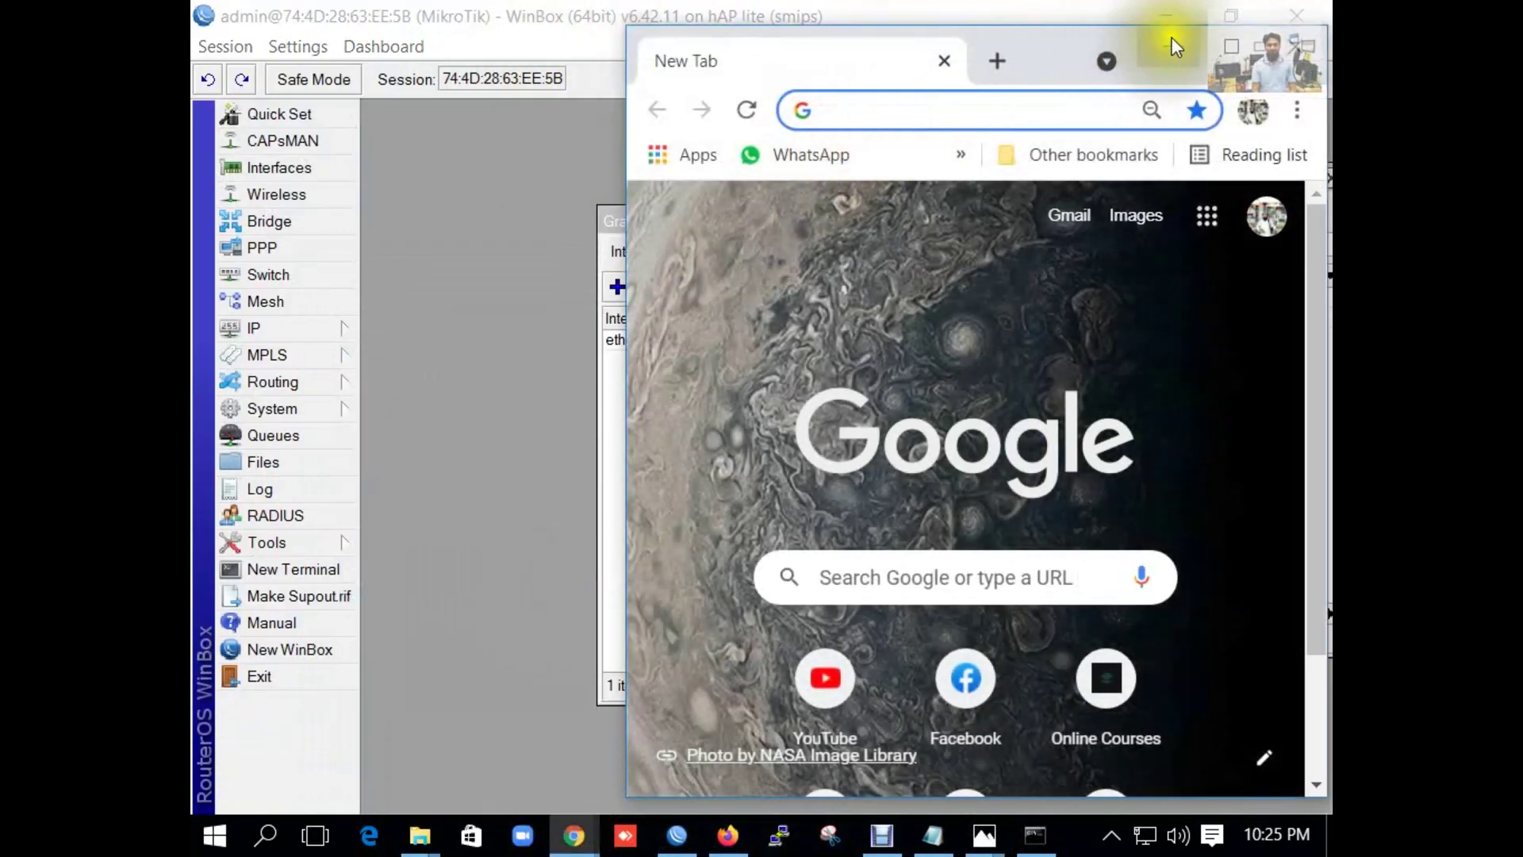
click(1200, 36)
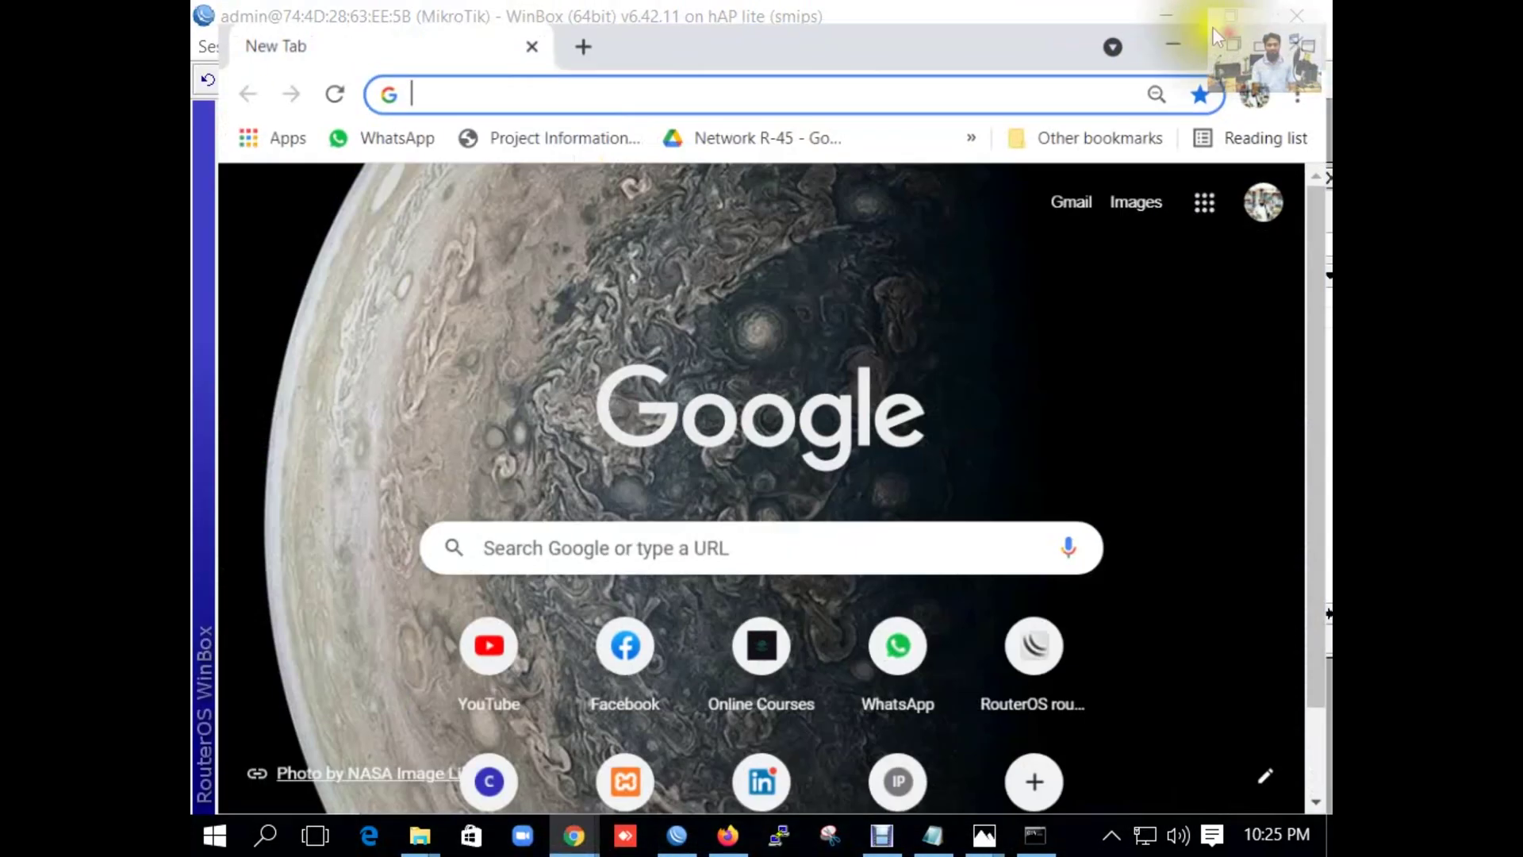
Load the router page at 192.168.88.1 and open its traffic and system resource graphs page
click(649, 72)
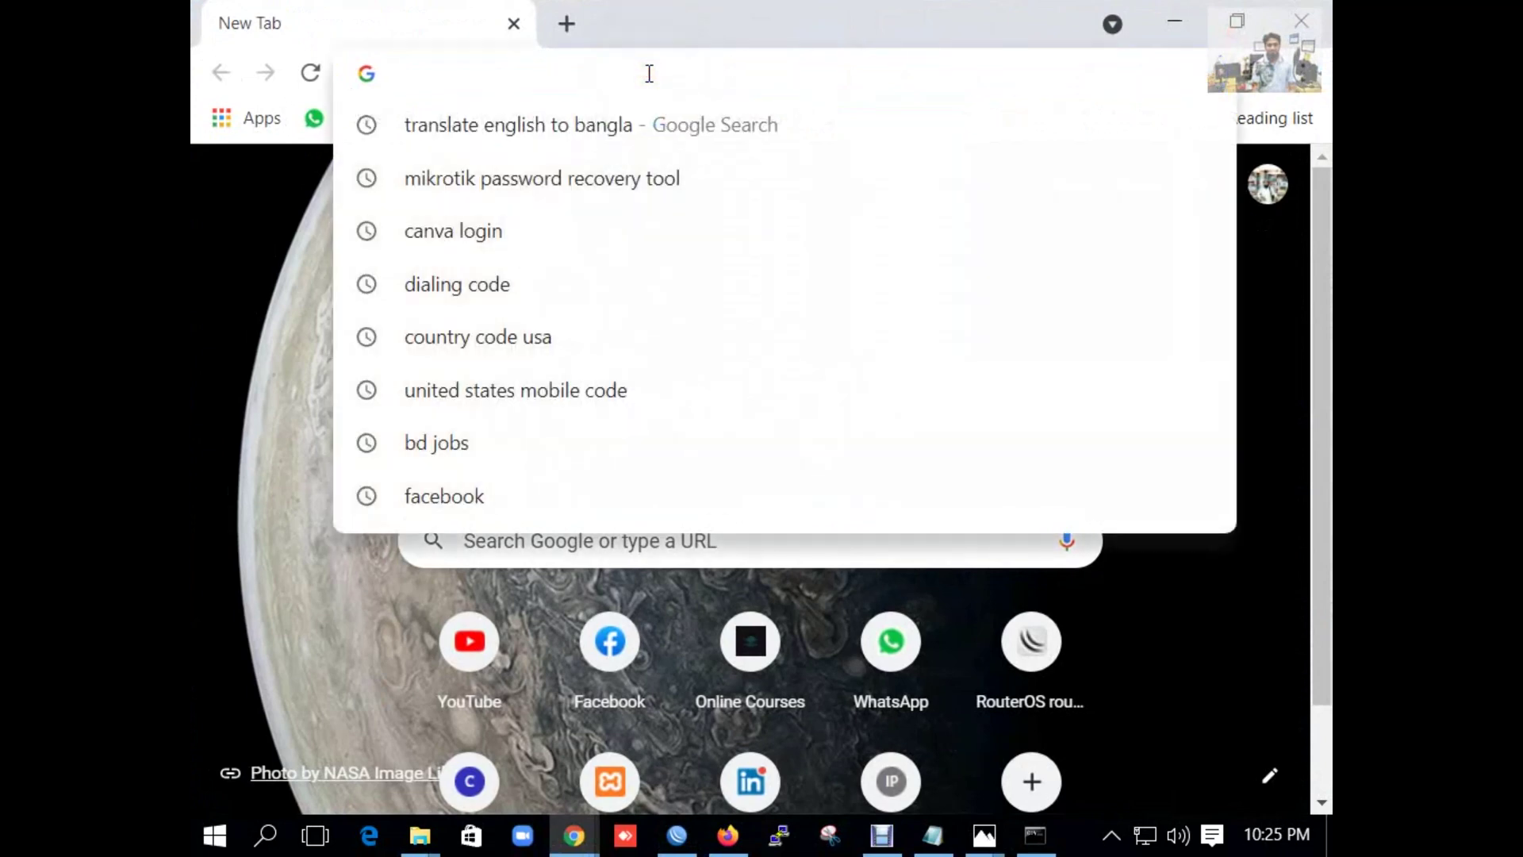
text(192.168.88.1)
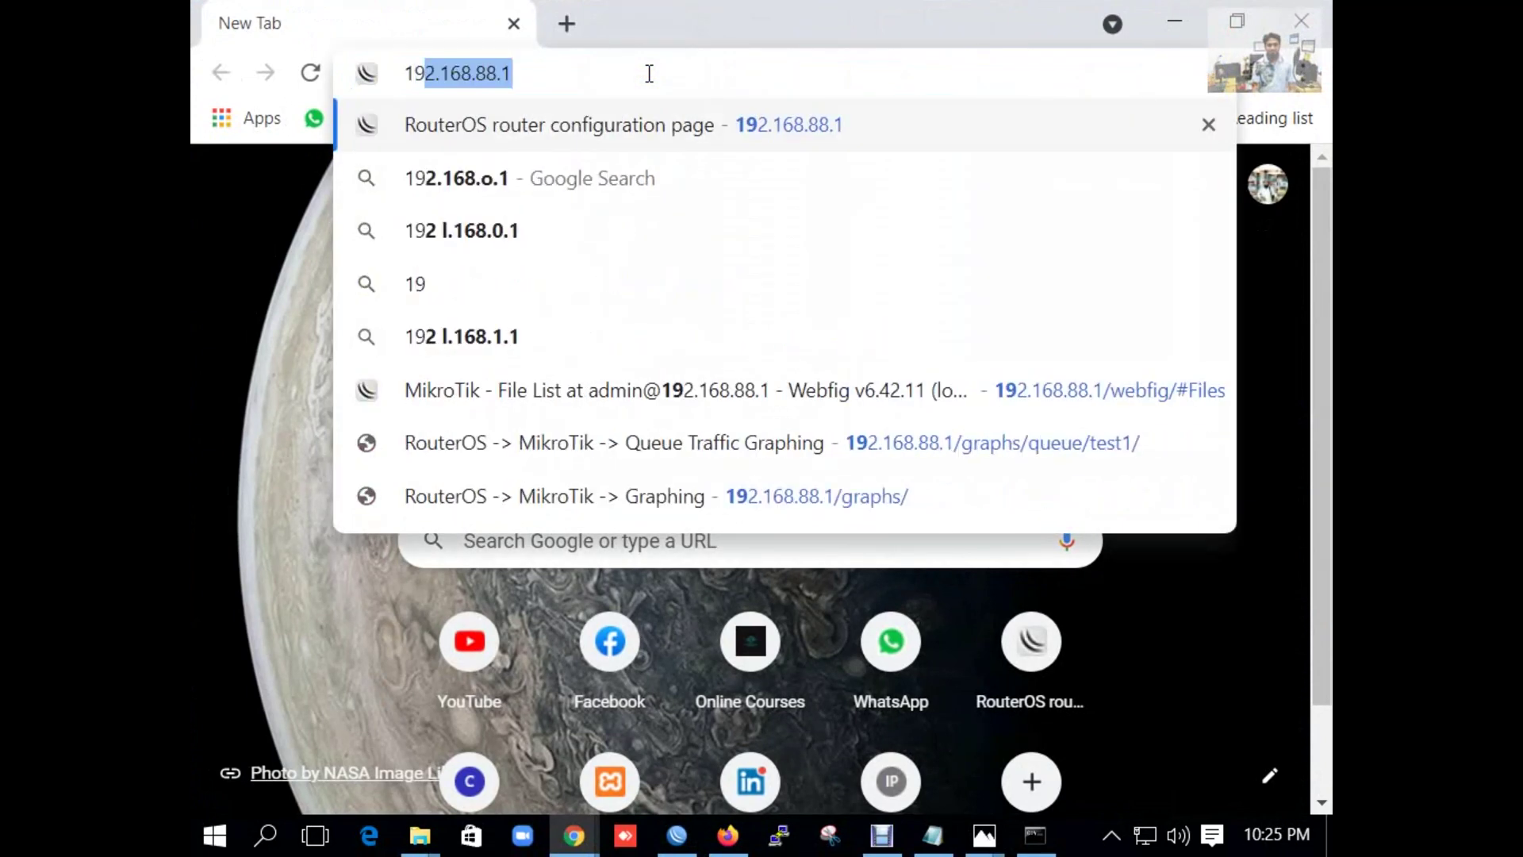
click(414, 73)
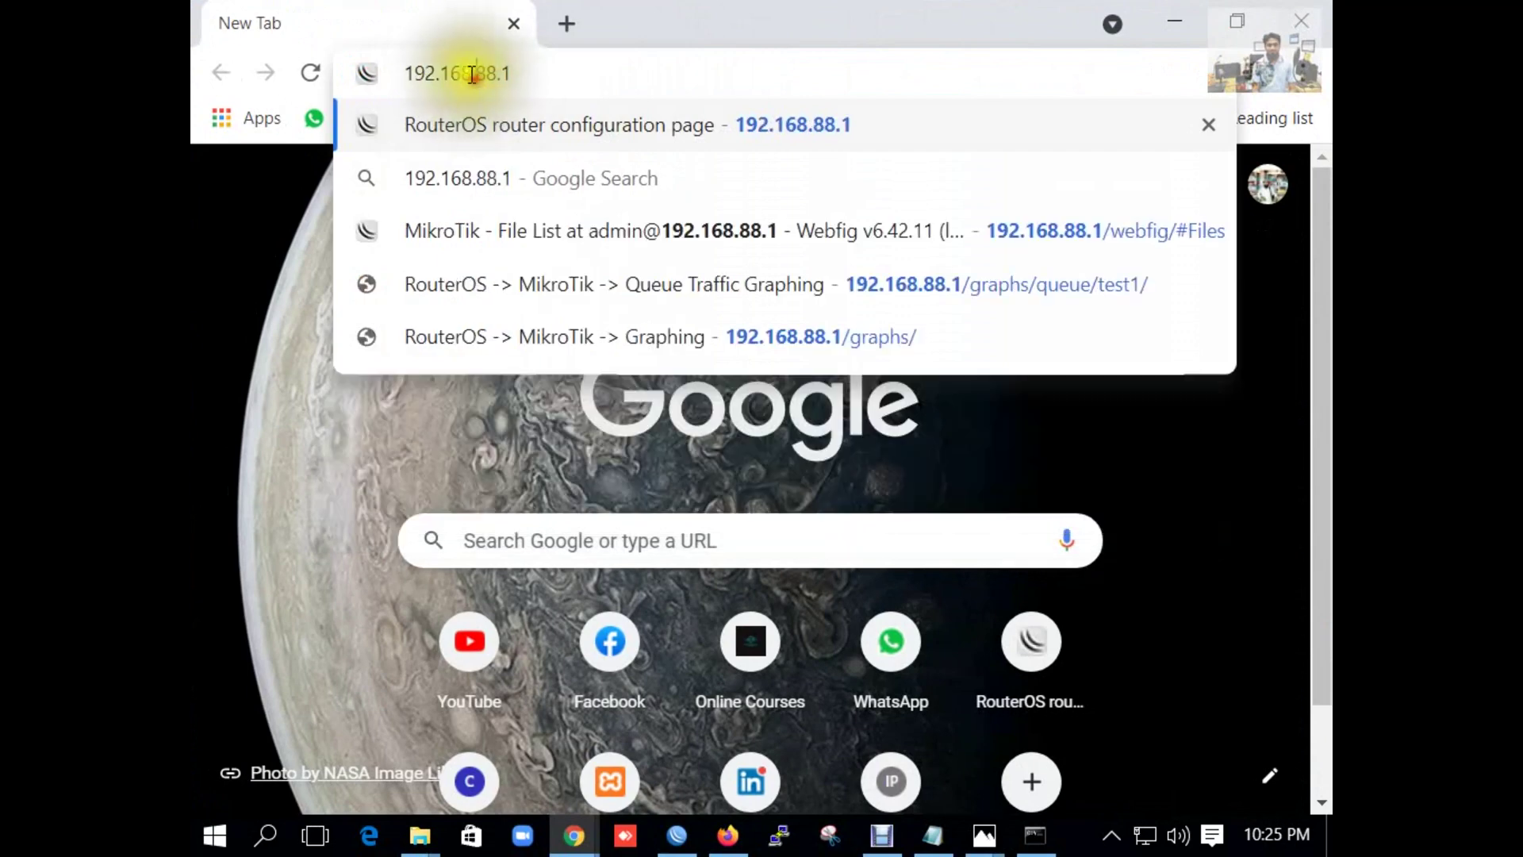
drag(409, 71, 527, 75)
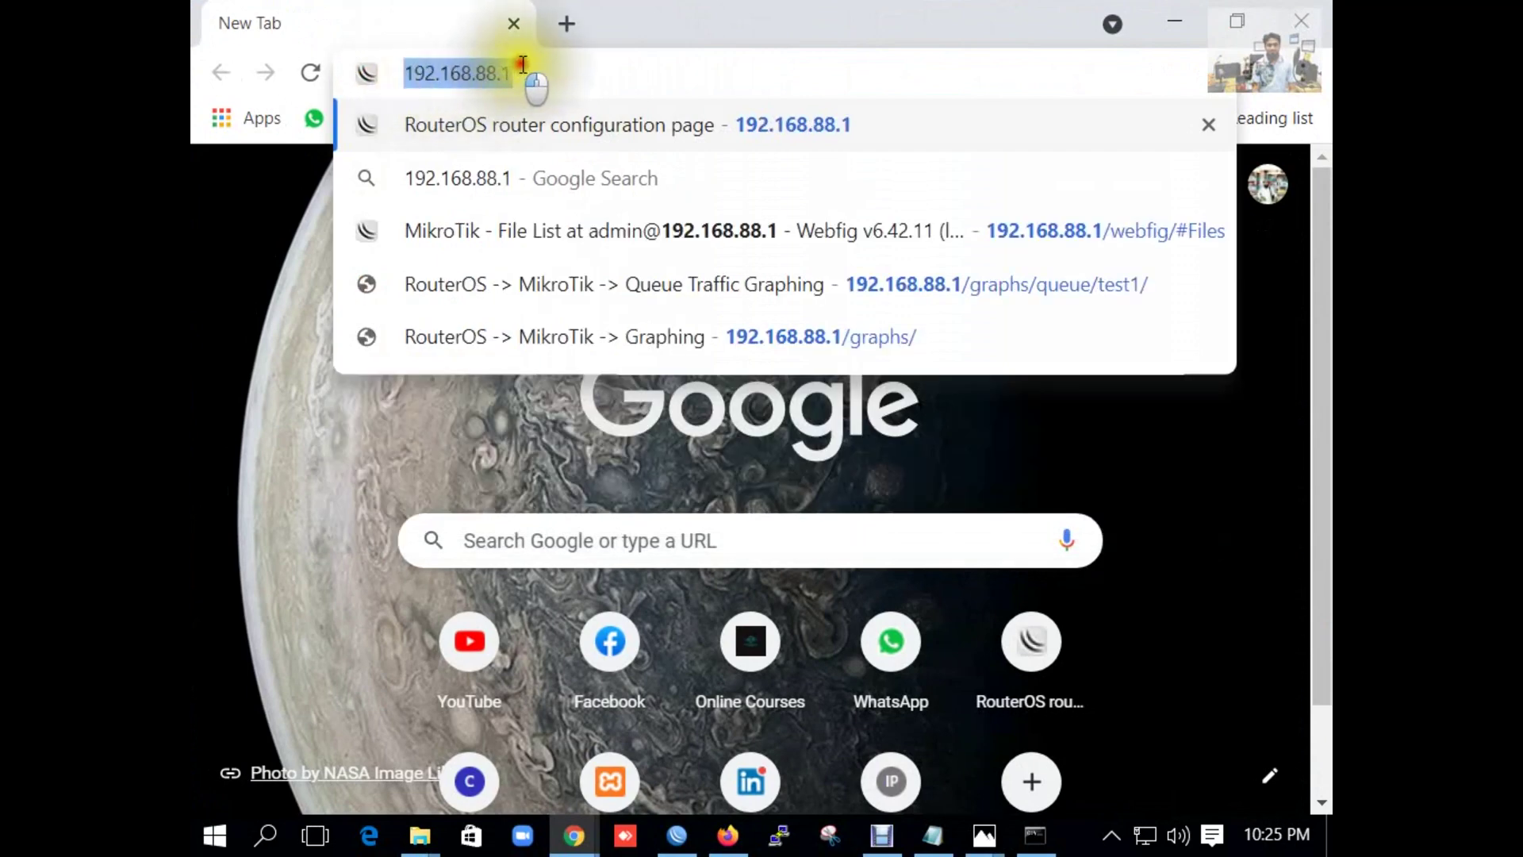
click(540, 71)
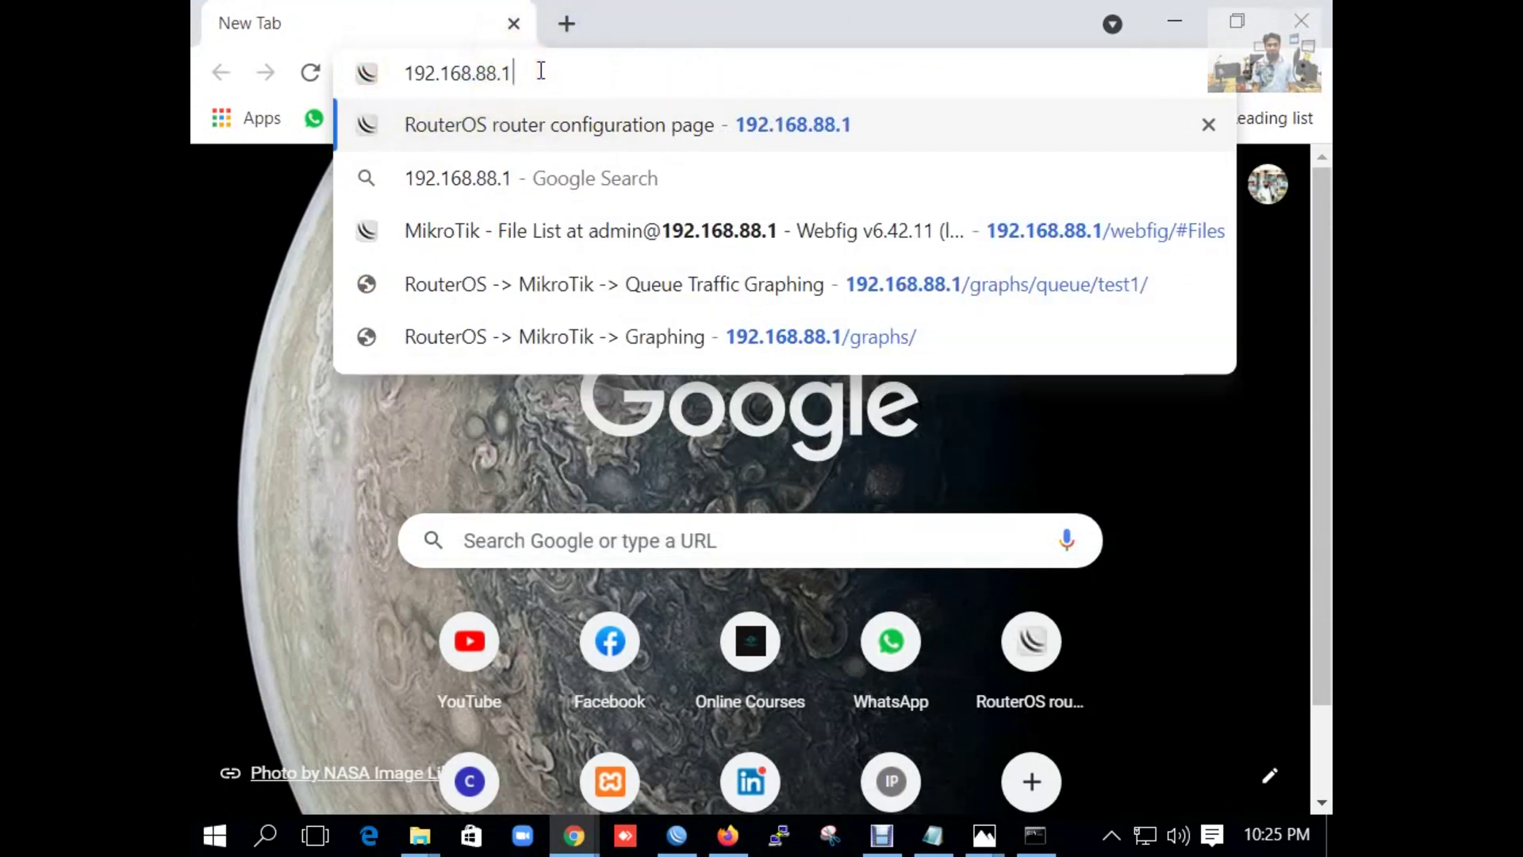
key(Return)
scroll(417, 628, down, 1)
click(648, 577)
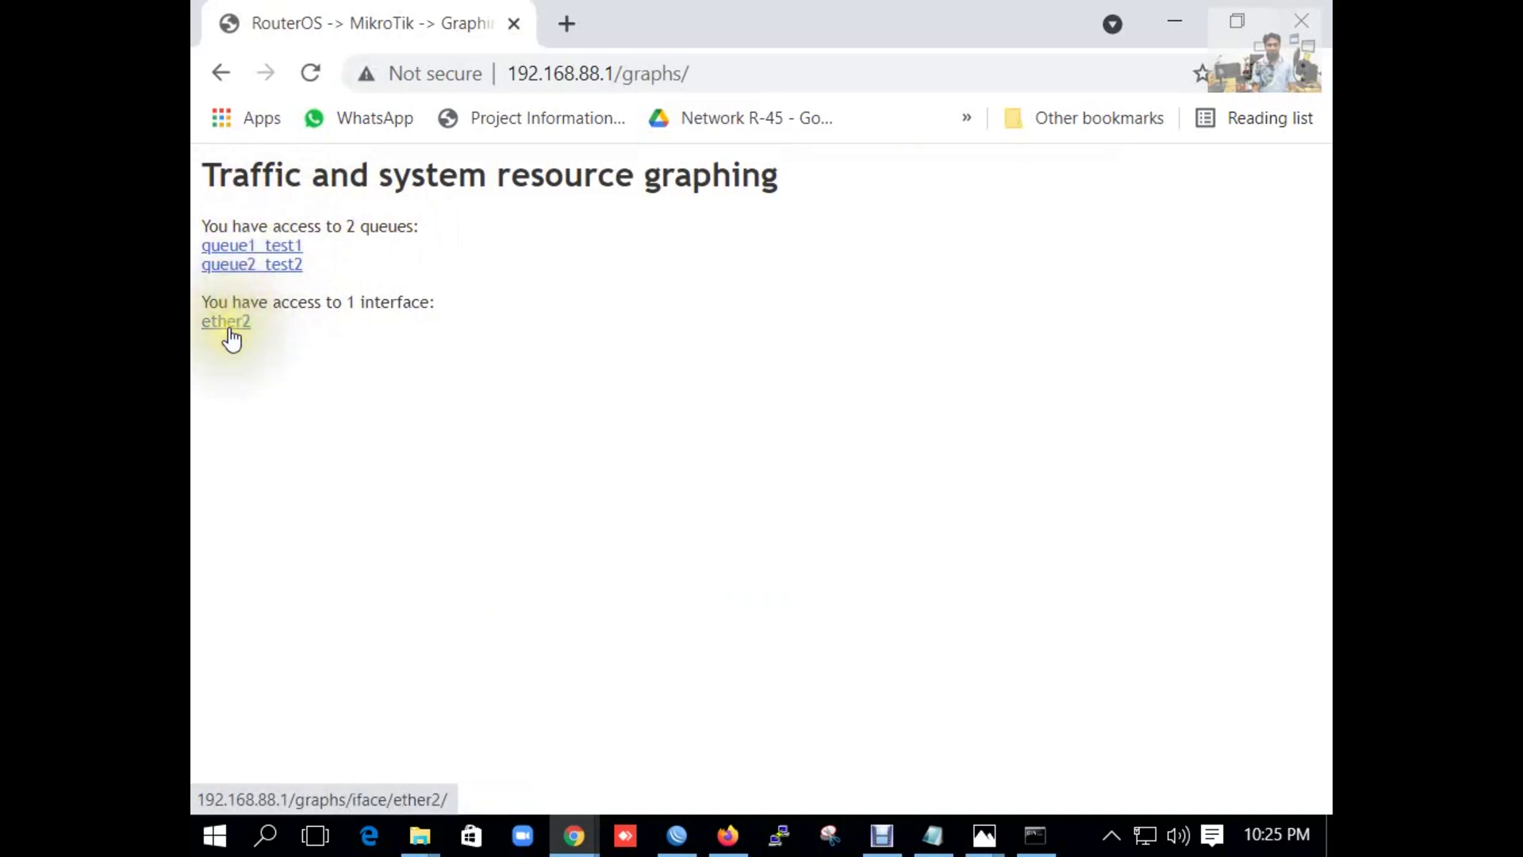
Open the queue1_test1 graphs in a new tab and look through the daily to yearly graphs
right_click(268, 251)
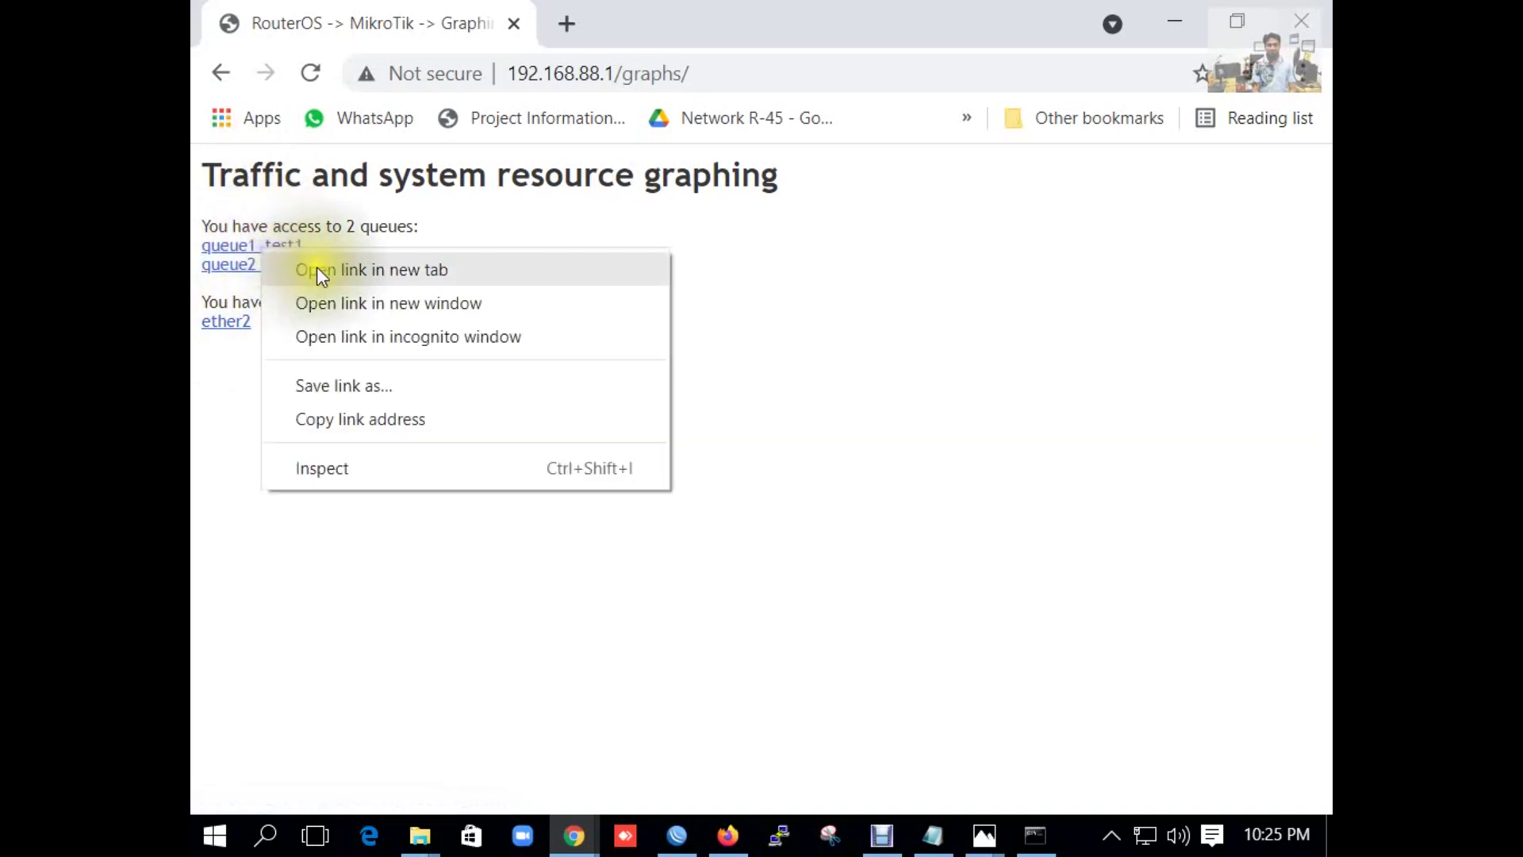
click(317, 267)
click(718, 9)
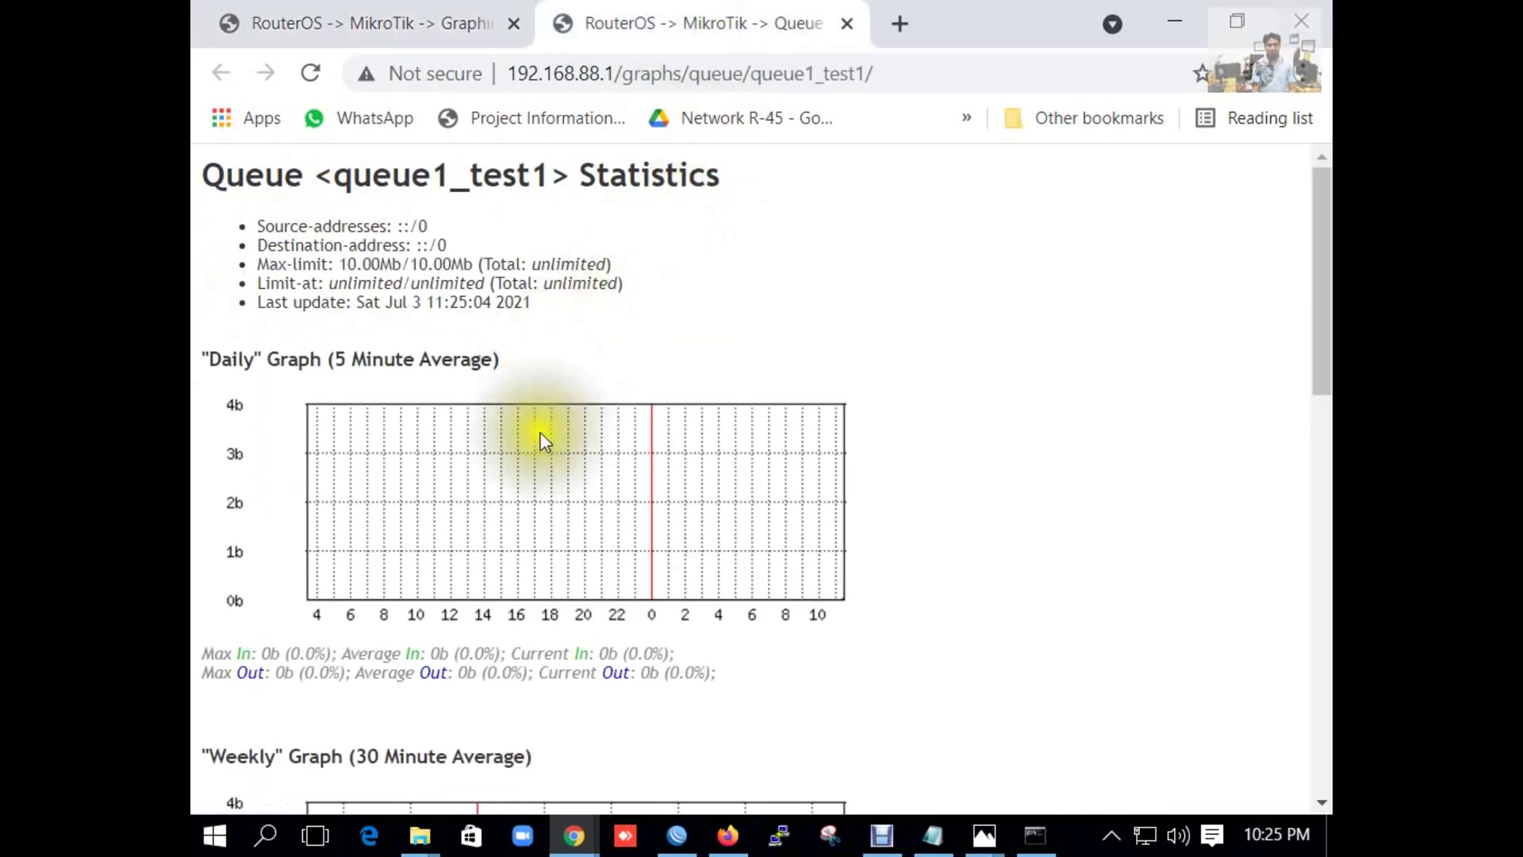
scroll(535, 460, down, 10)
scroll(535, 479, down, 4)
scroll(530, 487, up, 15)
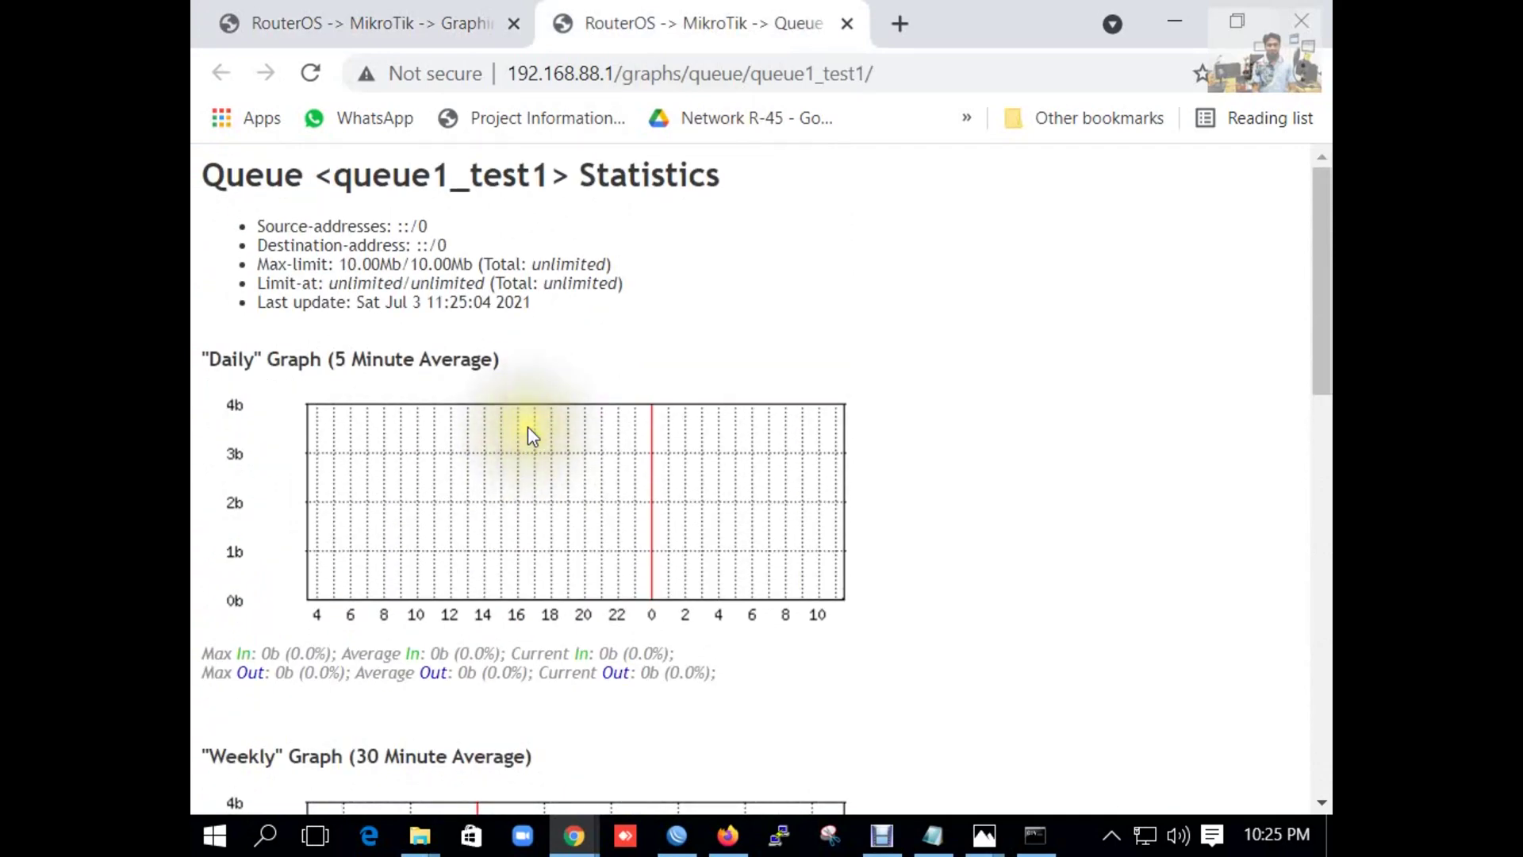
From the graphs overview, open queue2_test2 in a new tab and look through its daily to yearly graphs
click(393, 20)
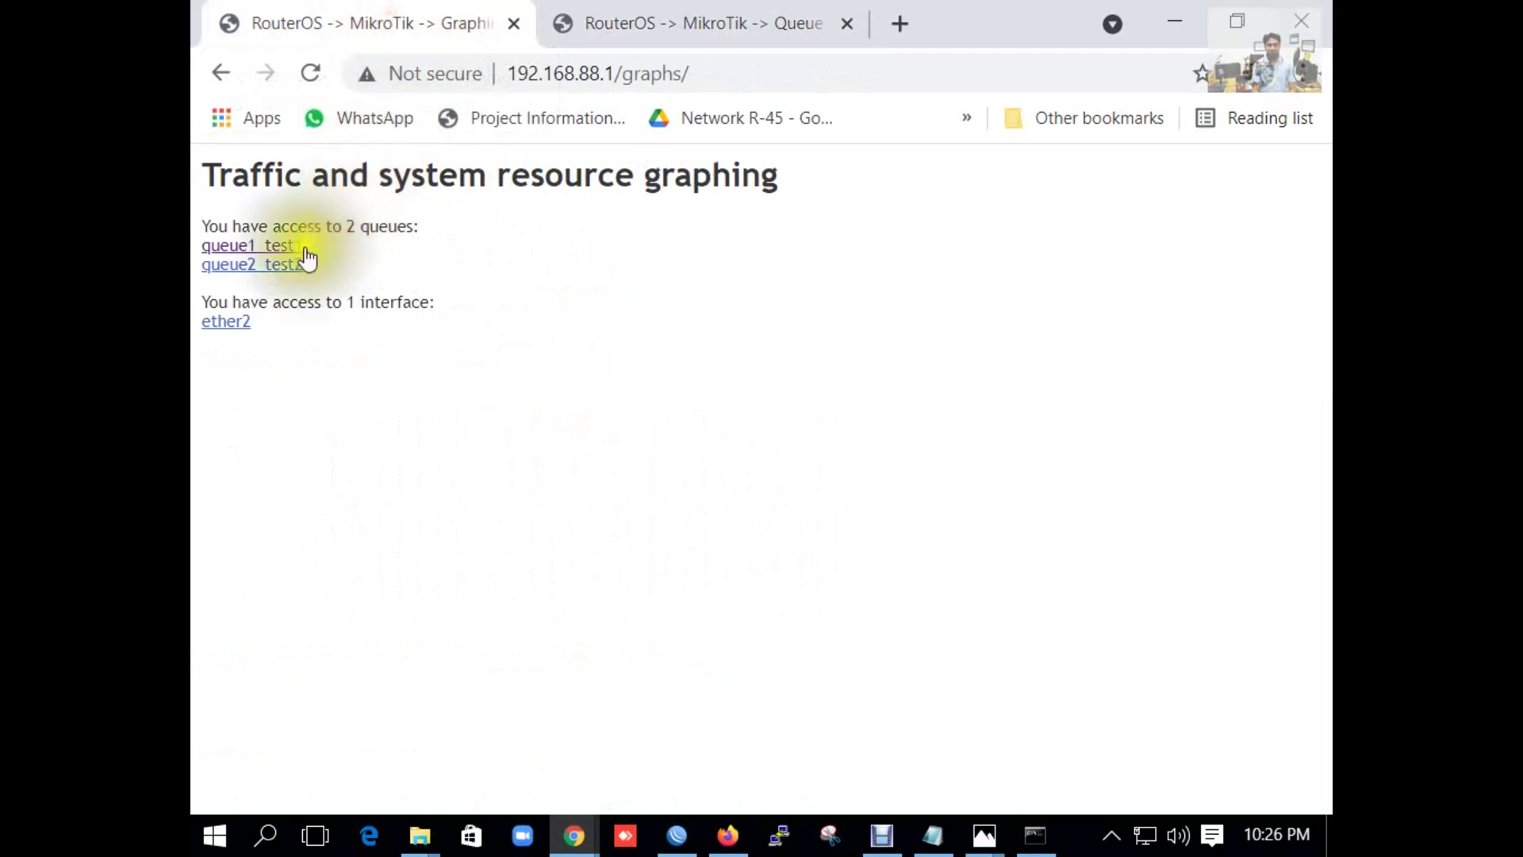
right_click(274, 268)
click(315, 287)
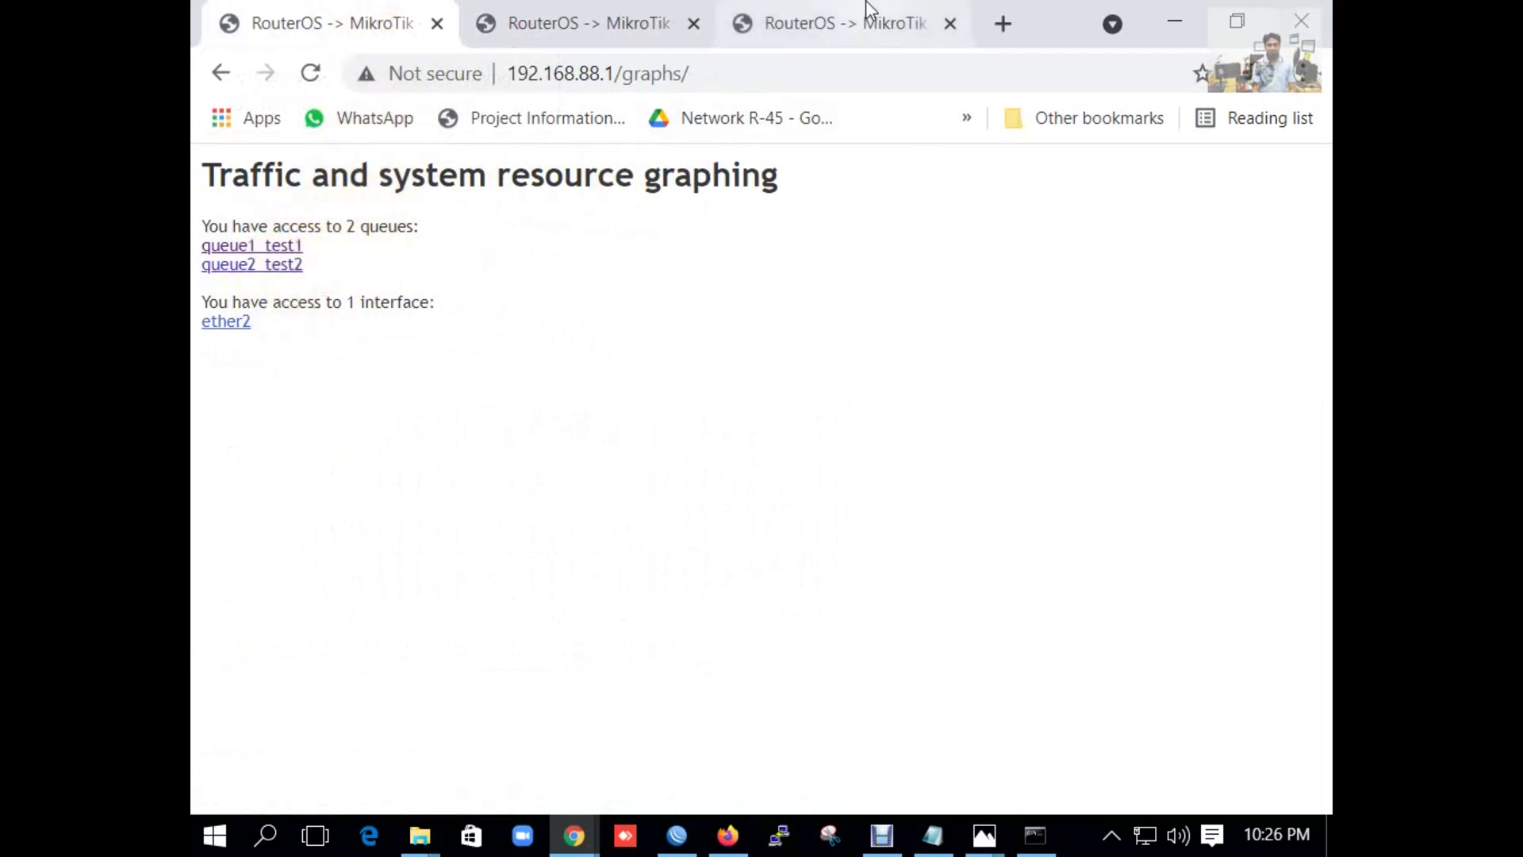
click(867, 22)
scroll(626, 407, down, 1)
scroll(626, 408, down, 8)
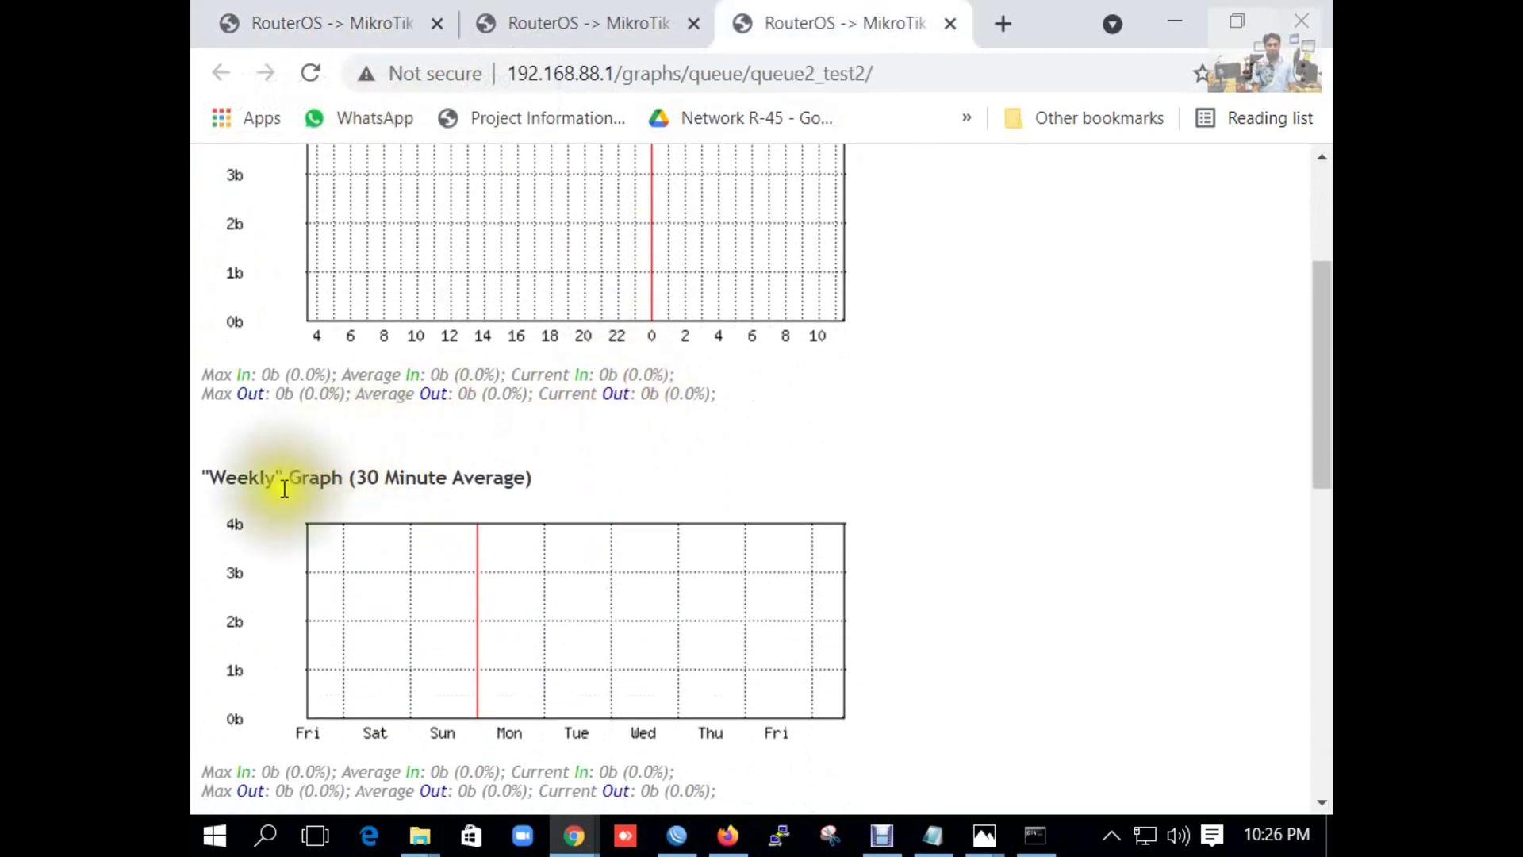
scroll(357, 445, down, 4)
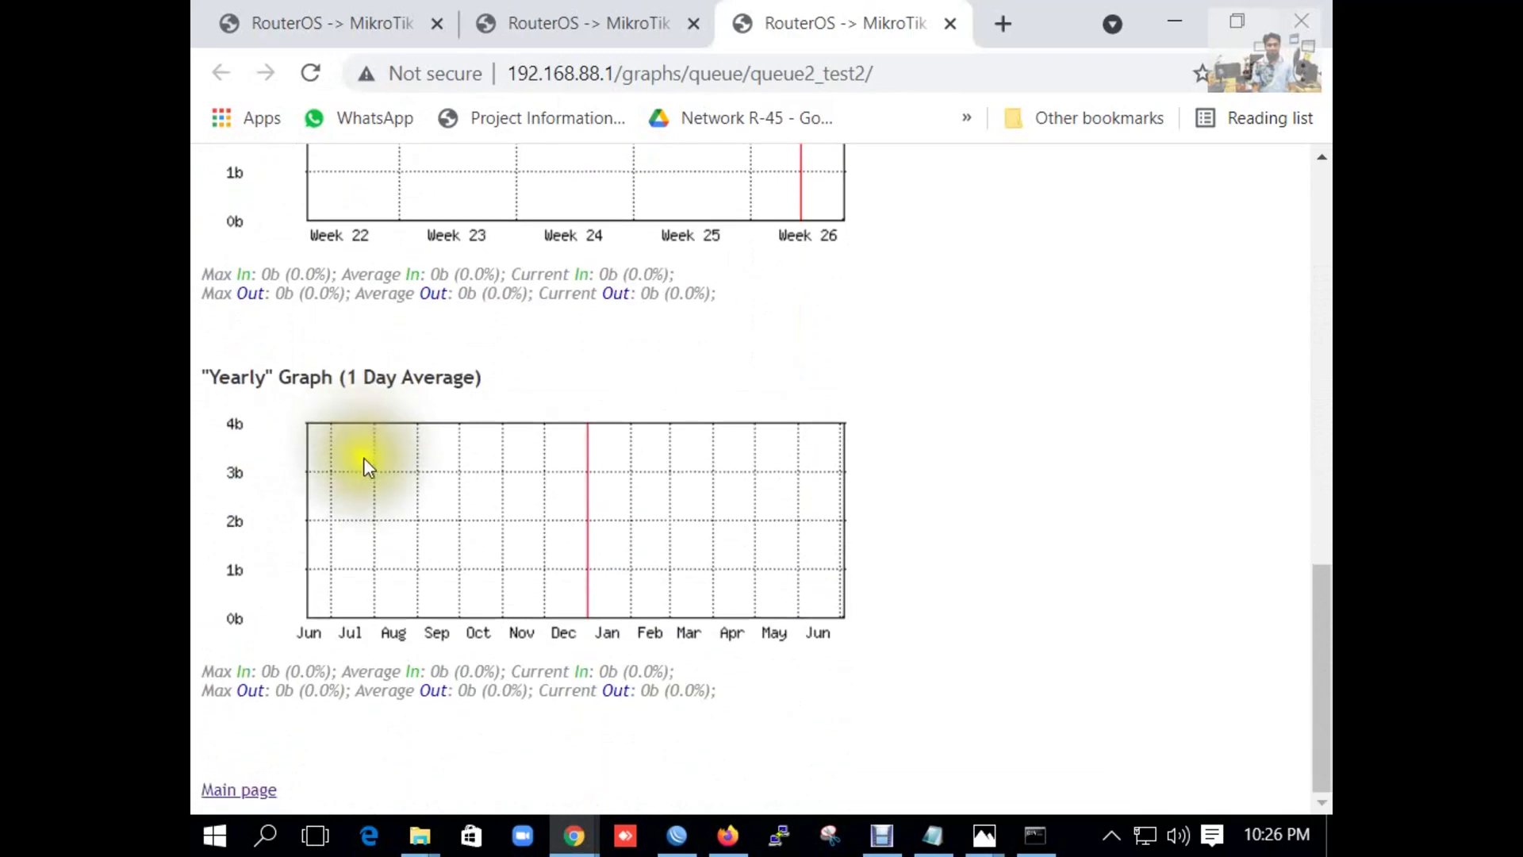
scroll(363, 444, up, 11)
Return to the queue1_test1 statistics and examine its max-limit entry and the daily and weekly graphs
click(555, 20)
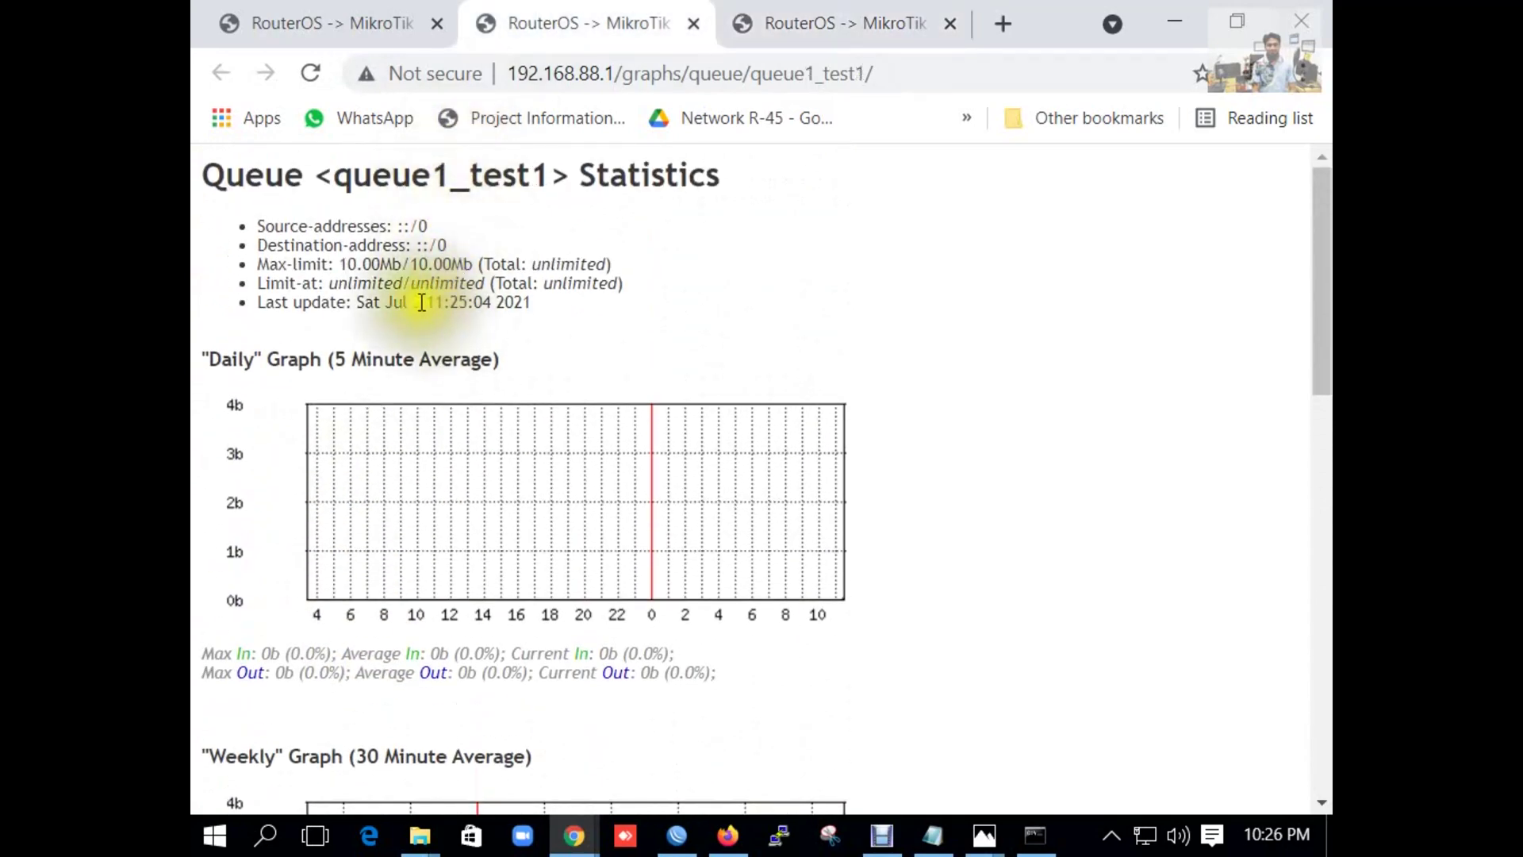
drag(330, 264, 592, 254)
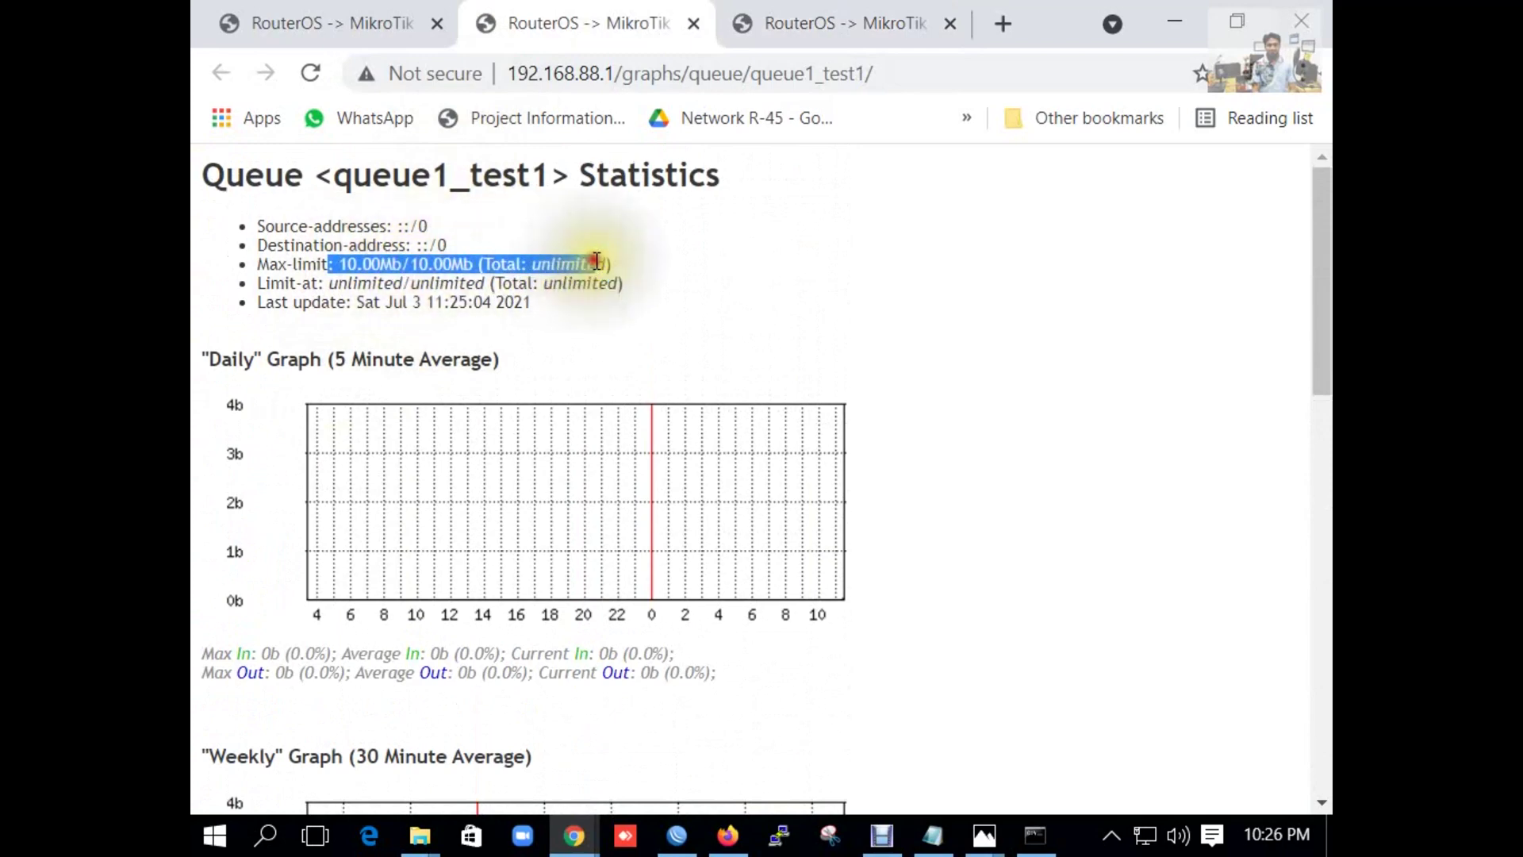
scroll(599, 353, down, 1)
scroll(599, 353, down, 5)
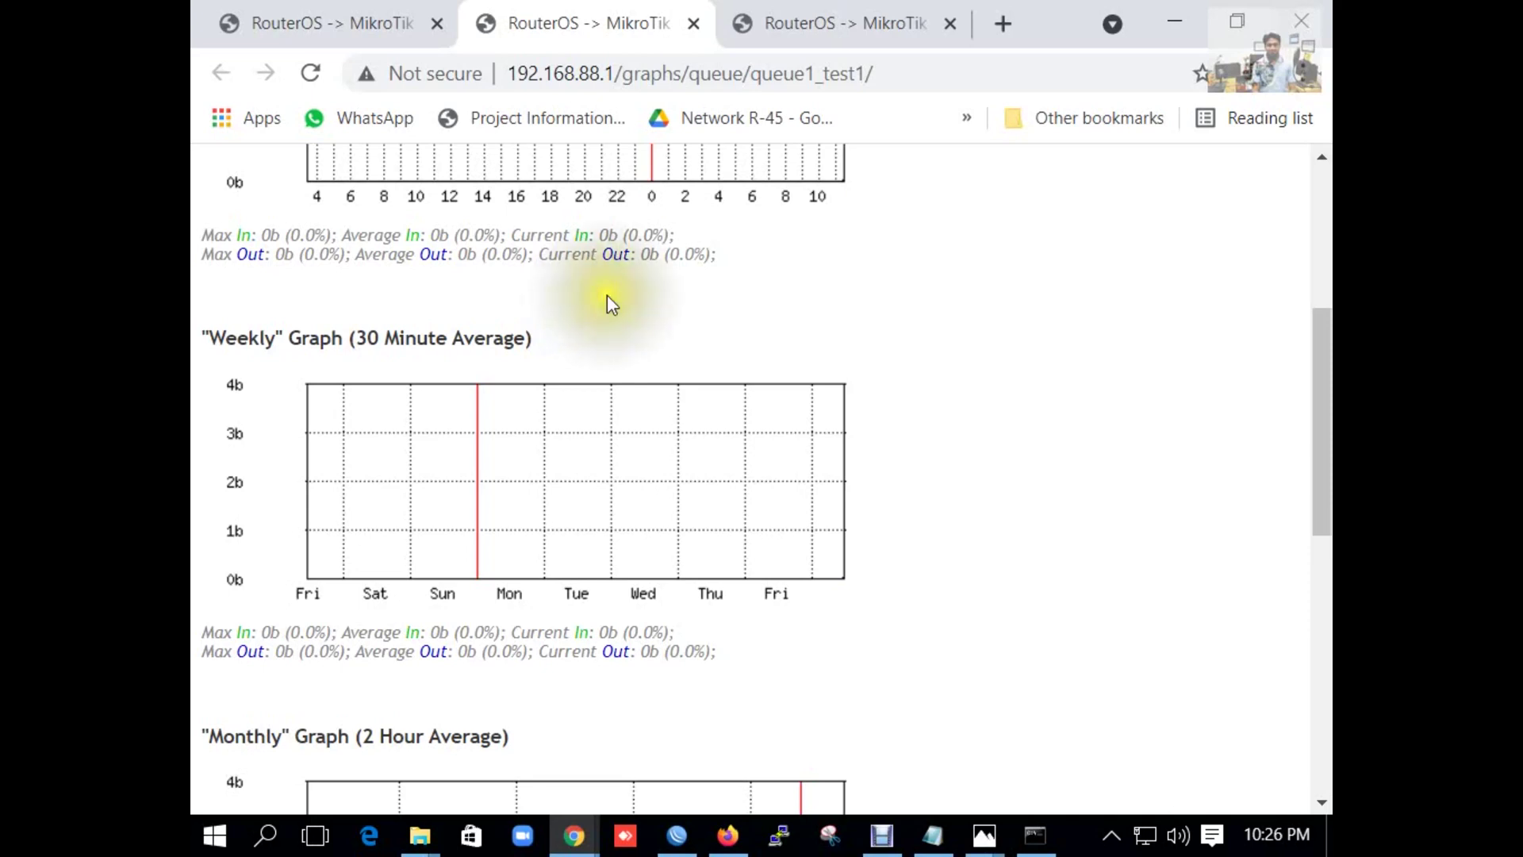
click(907, 414)
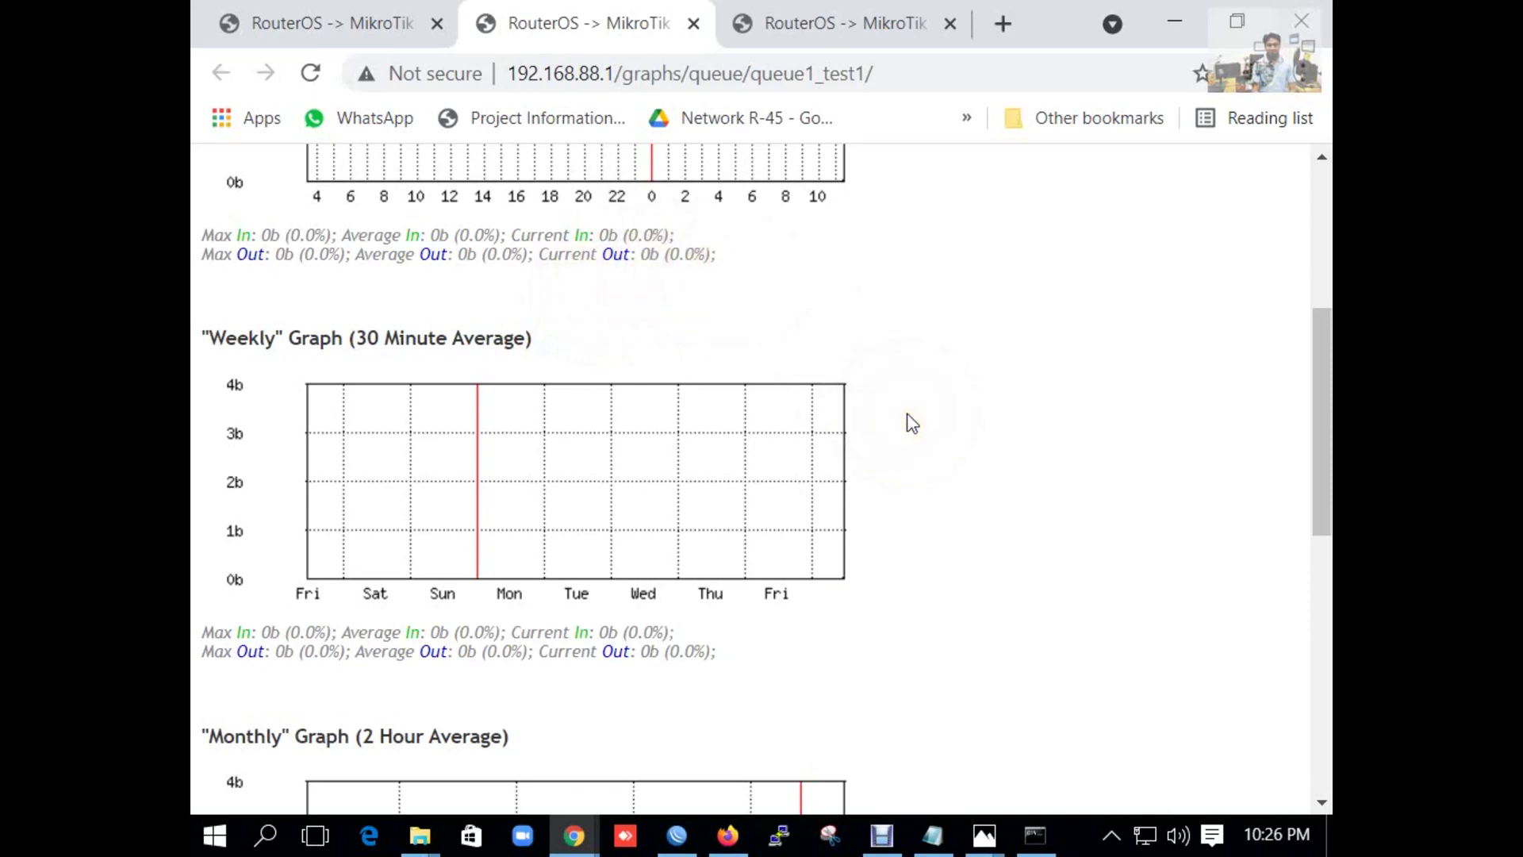